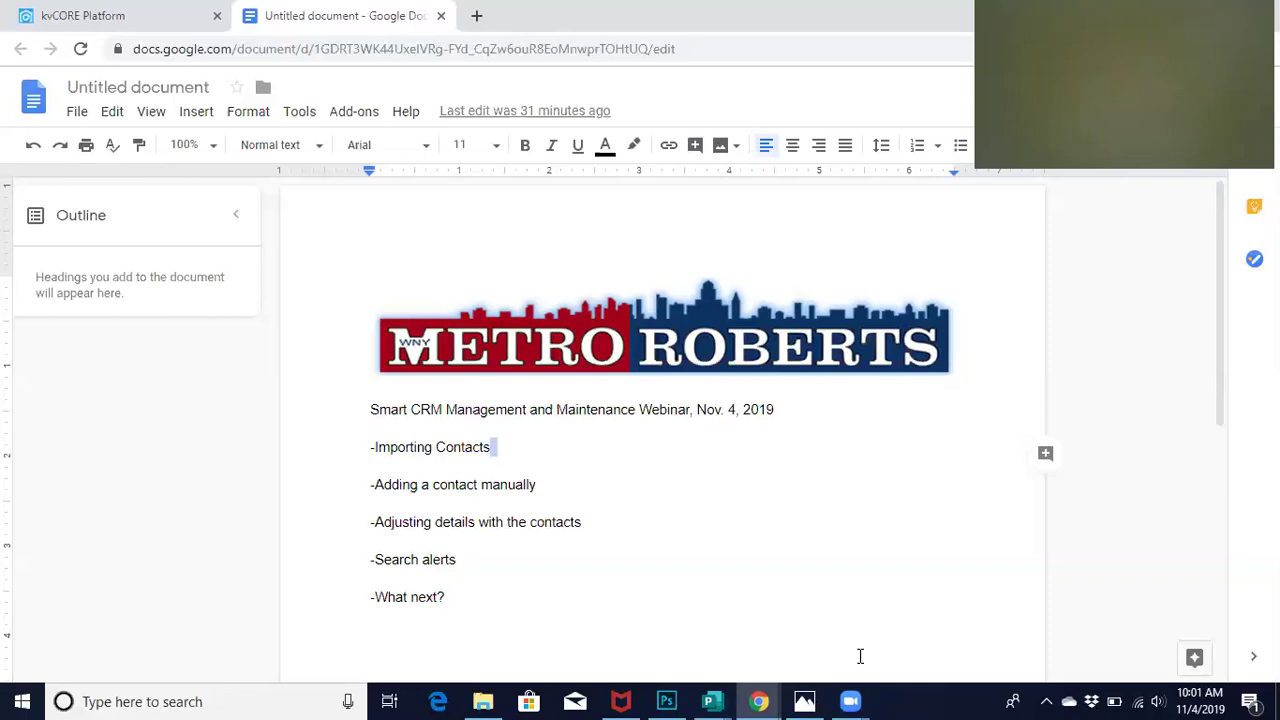
# Switch to the kvCORE Platform dashboard and go to the Lead Engine tools page
pyautogui.click(70, 14)
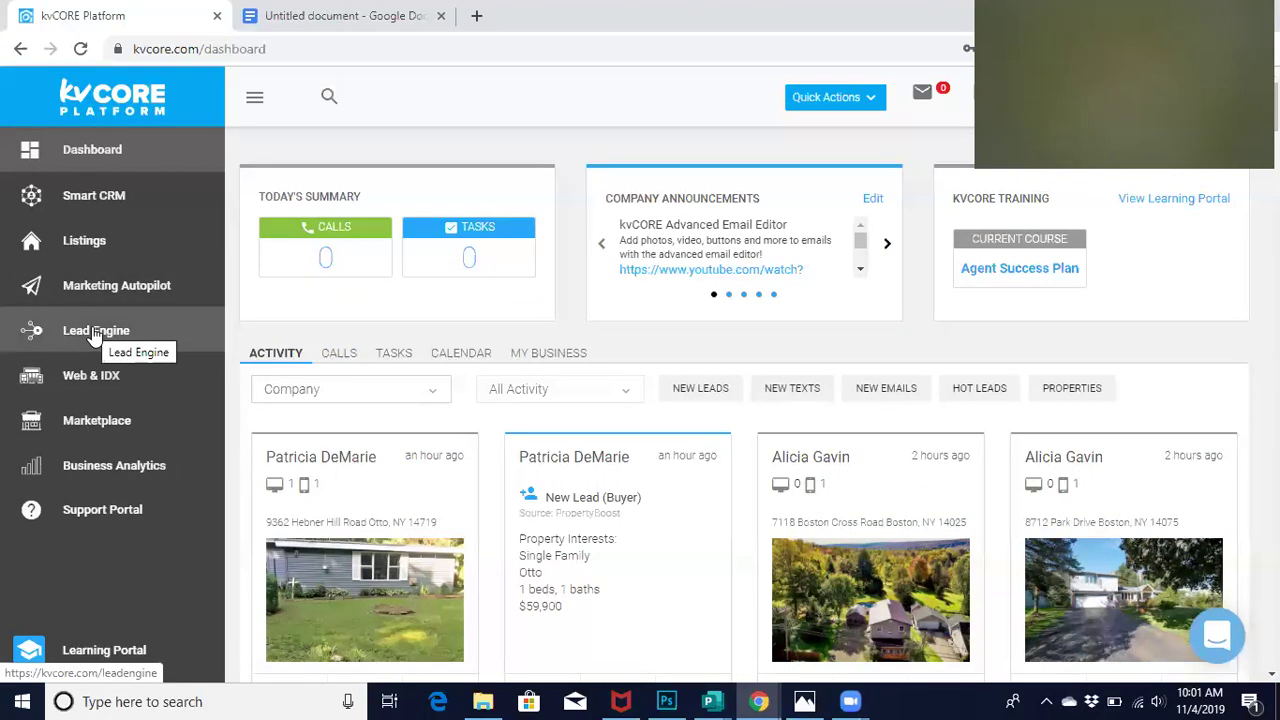
pyautogui.click(95, 337)
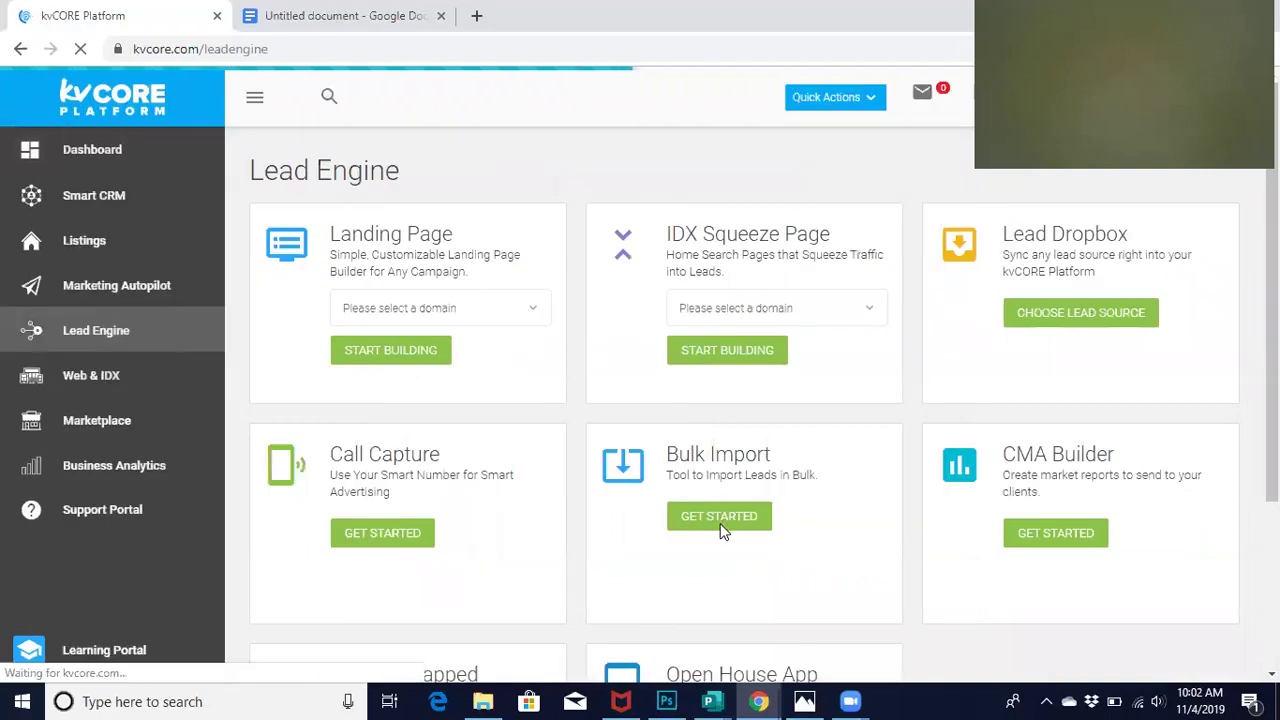
# Start the Bulk Import tool and scroll to the 'How Do You Want To Import Your Leads?' options
pyautogui.click(719, 517)
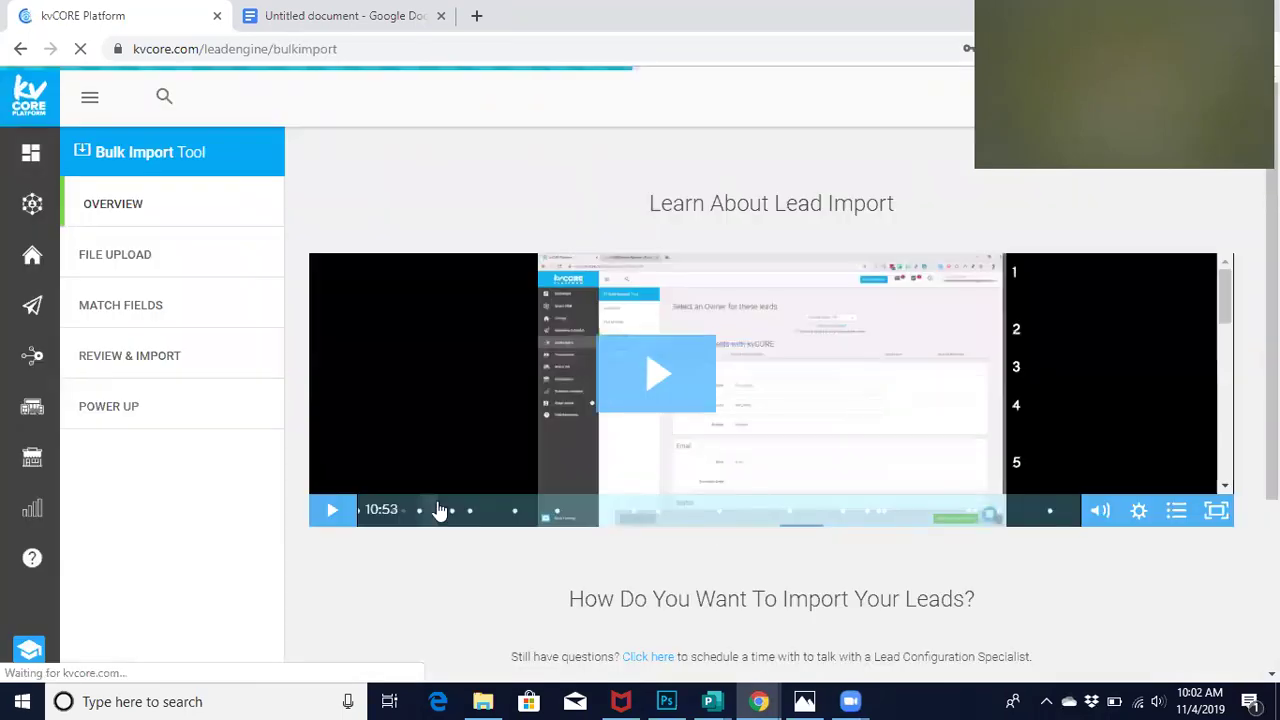
pyautogui.scroll(-3, 583, 591)
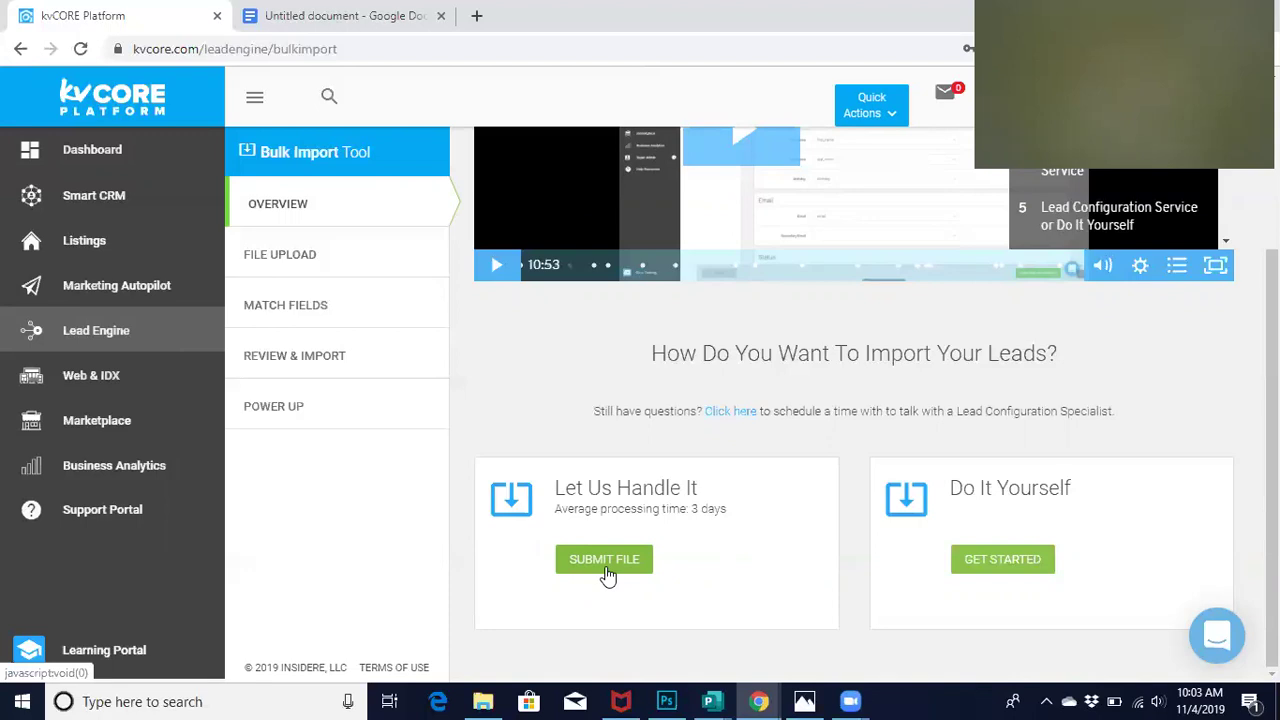
pyautogui.click(594, 560)
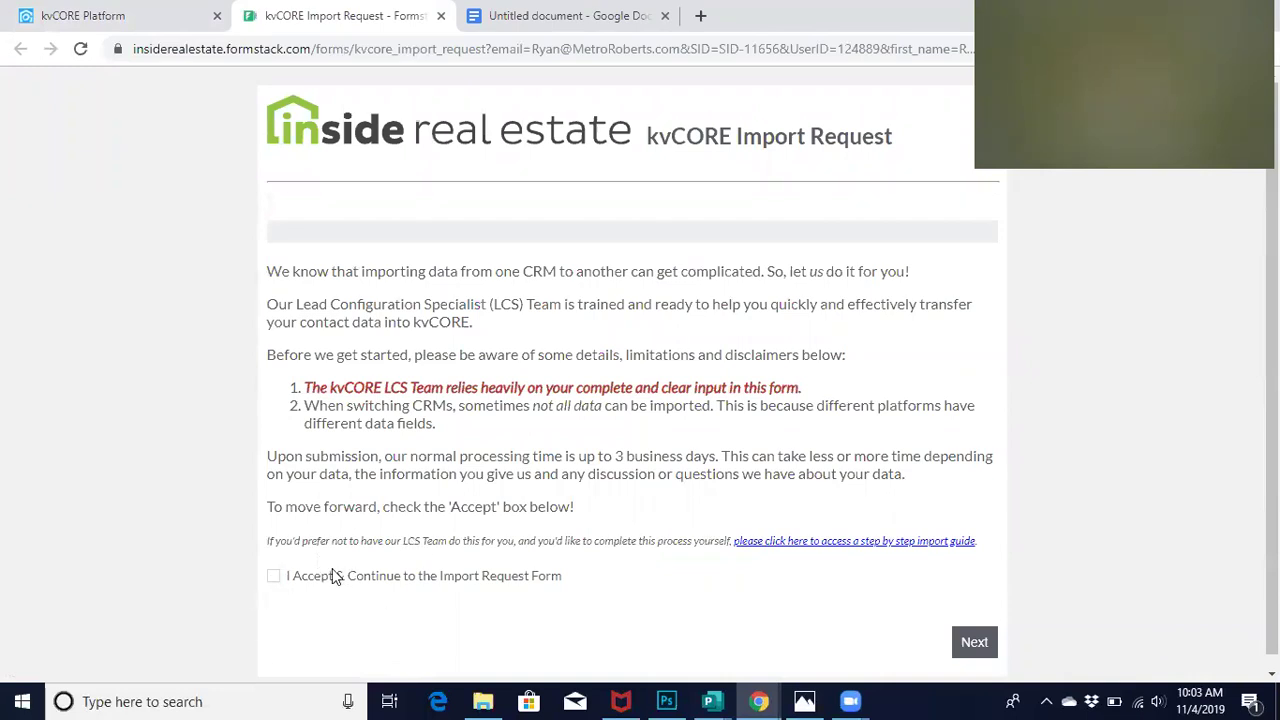
pyautogui.scroll(-1, 336, 576)
pyautogui.click(275, 565)
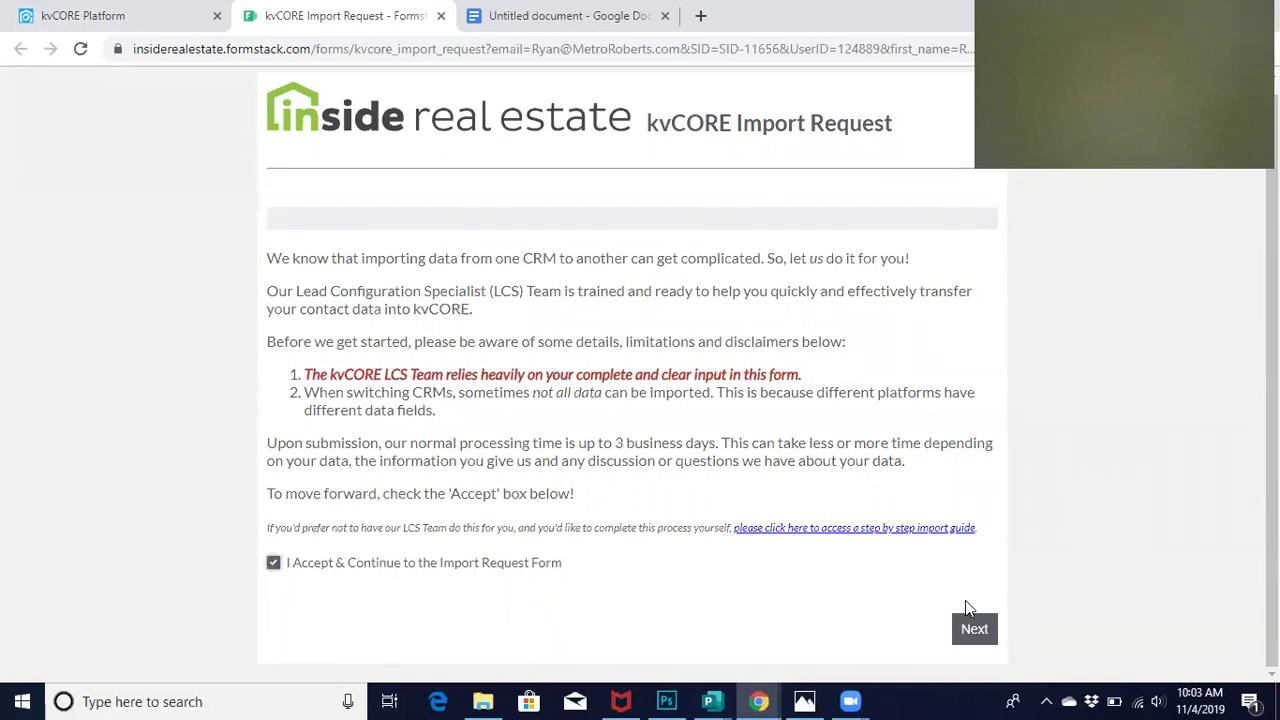
pyautogui.click(971, 638)
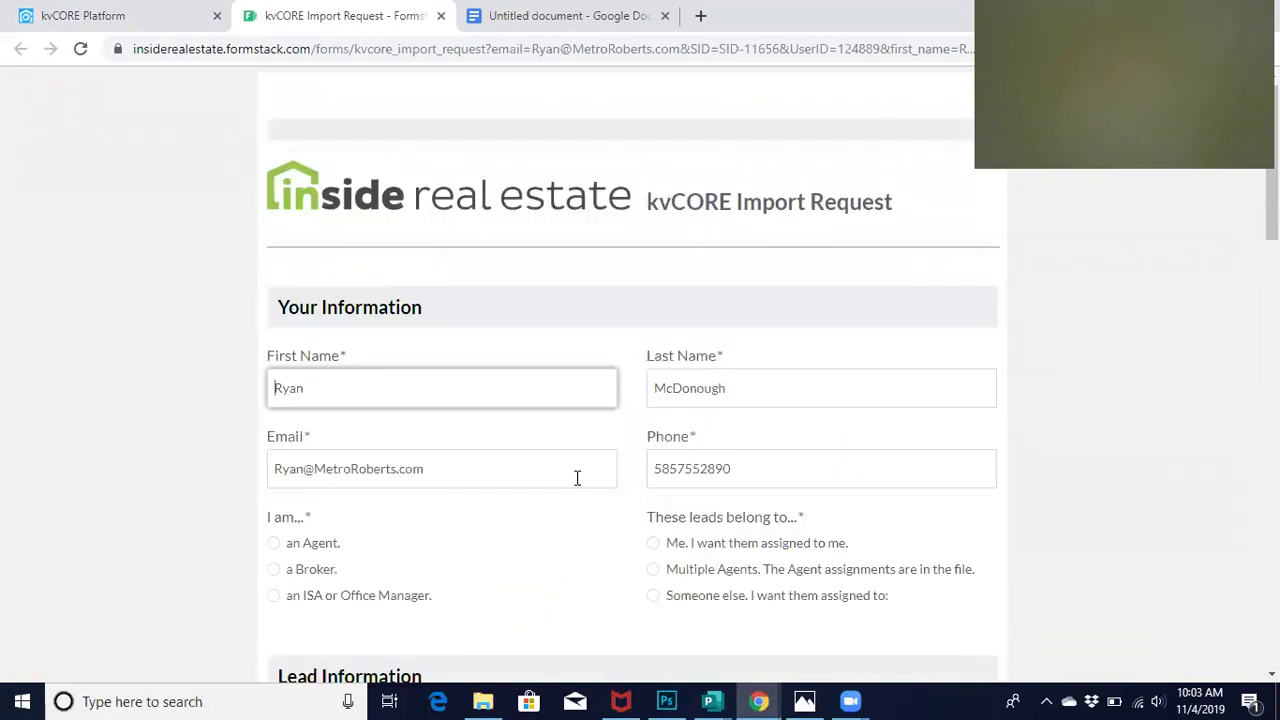
pyautogui.scroll(-2, 573, 496)
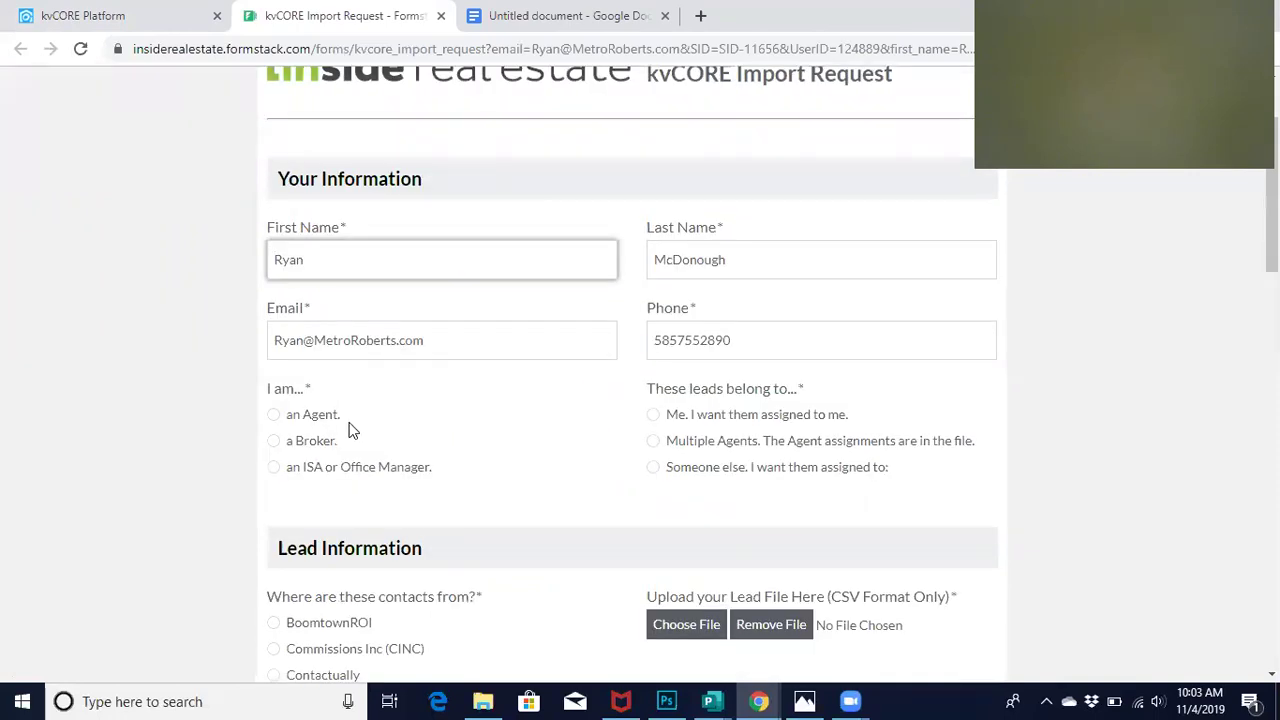
pyautogui.scroll(-3, 560, 458)
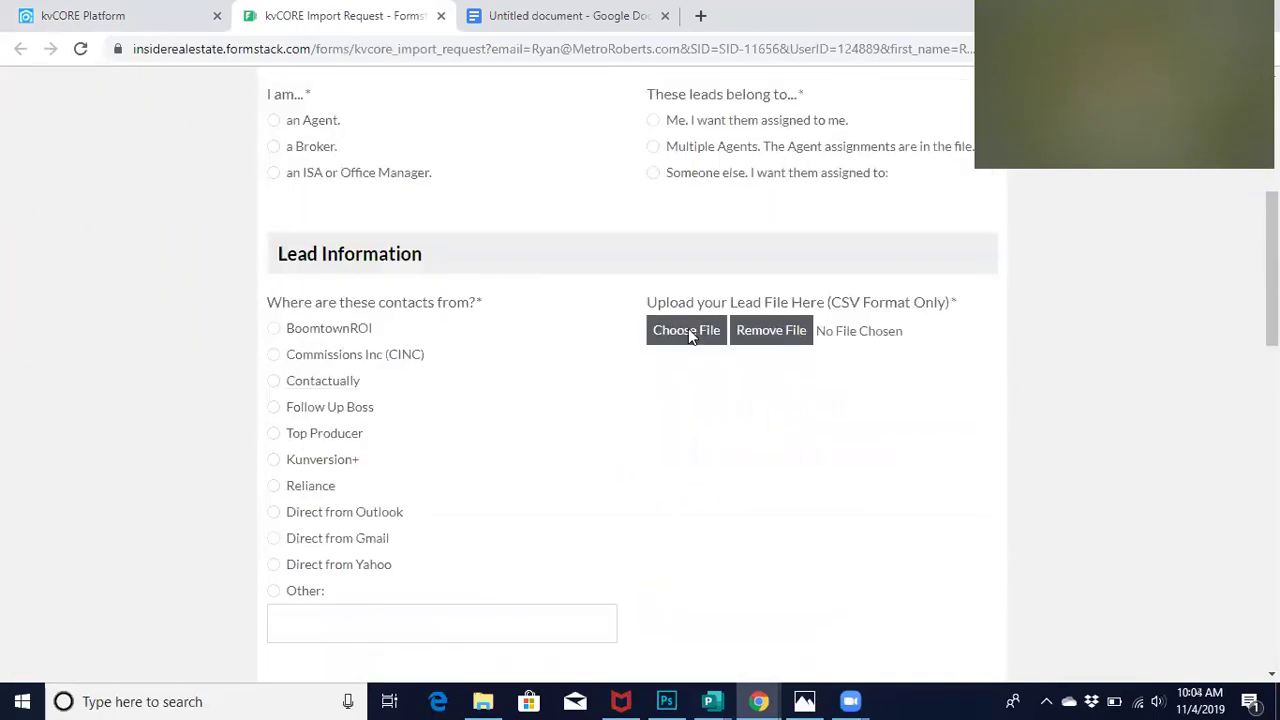
pyautogui.scroll(-5, 640, 463)
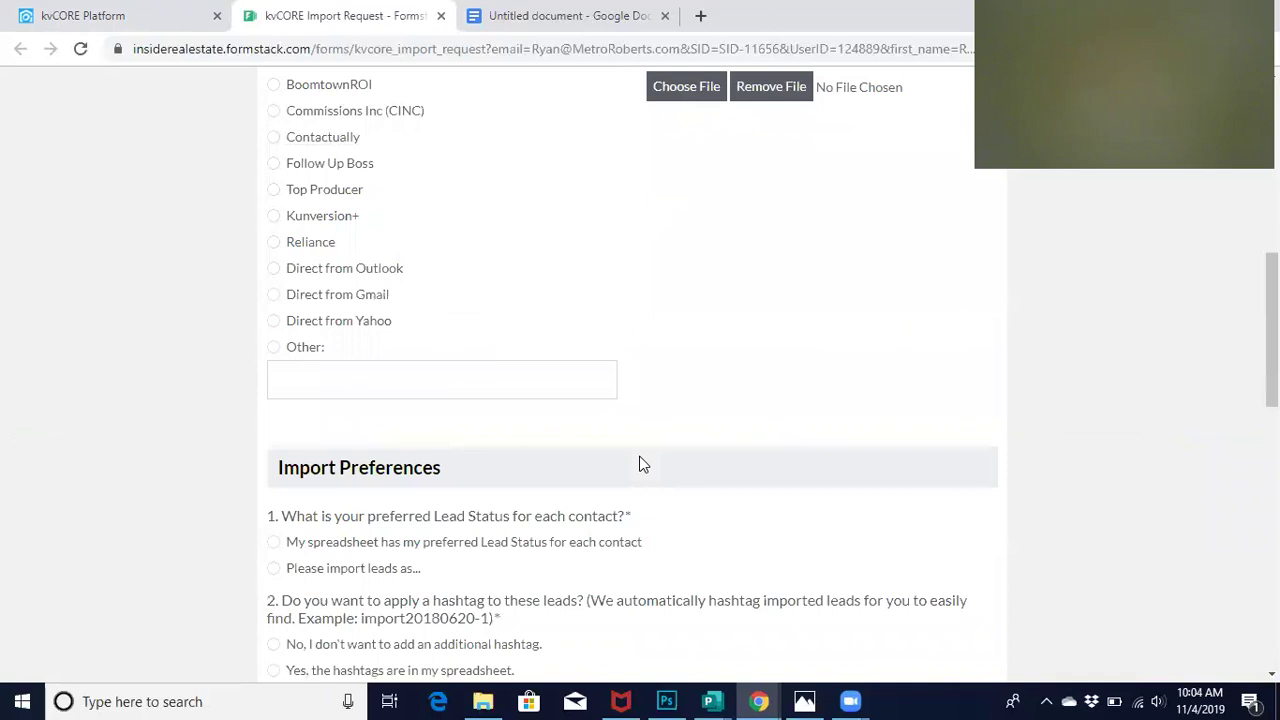
pyautogui.scroll(-2, 643, 464)
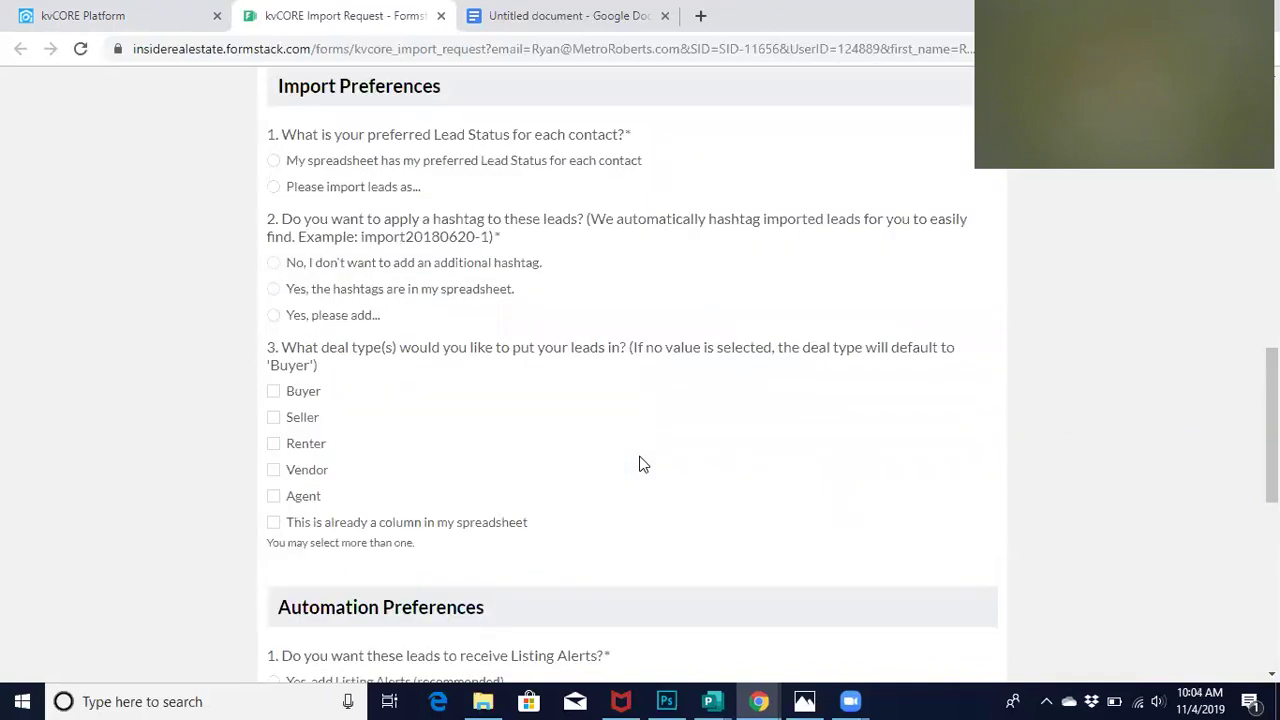
pyautogui.scroll(-7, 643, 464)
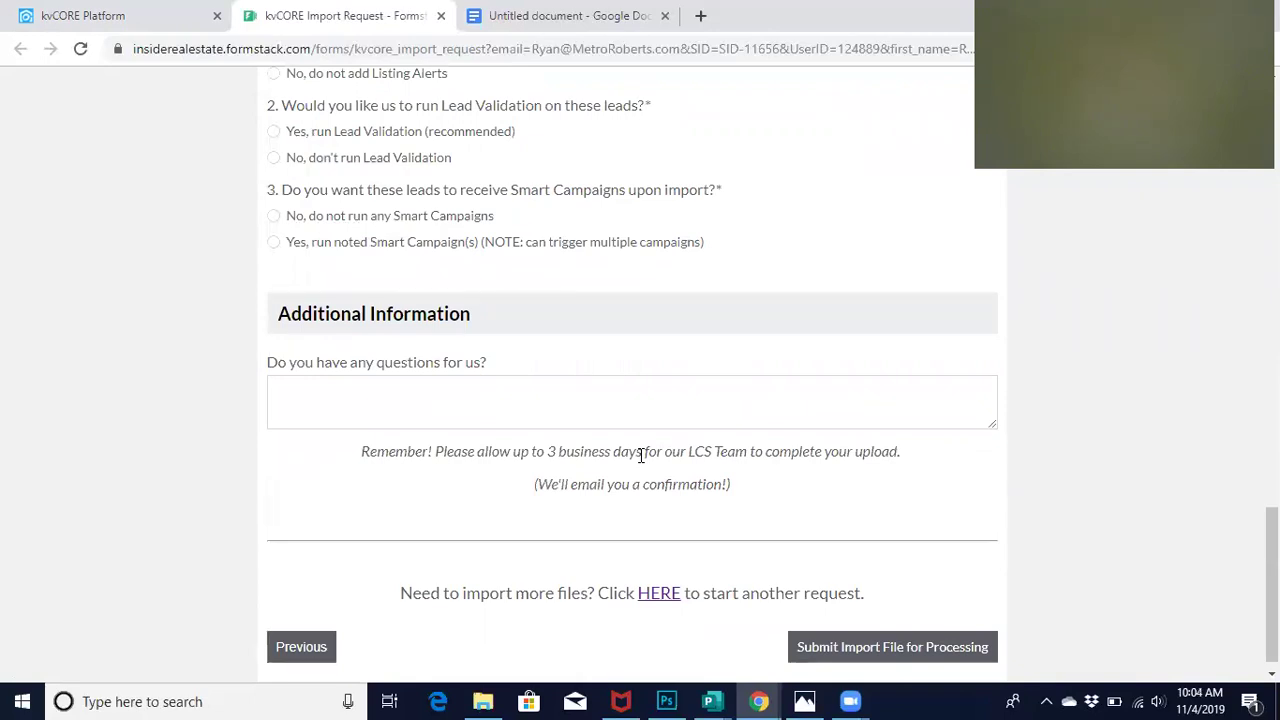
pyautogui.scroll(13, 517, 277)
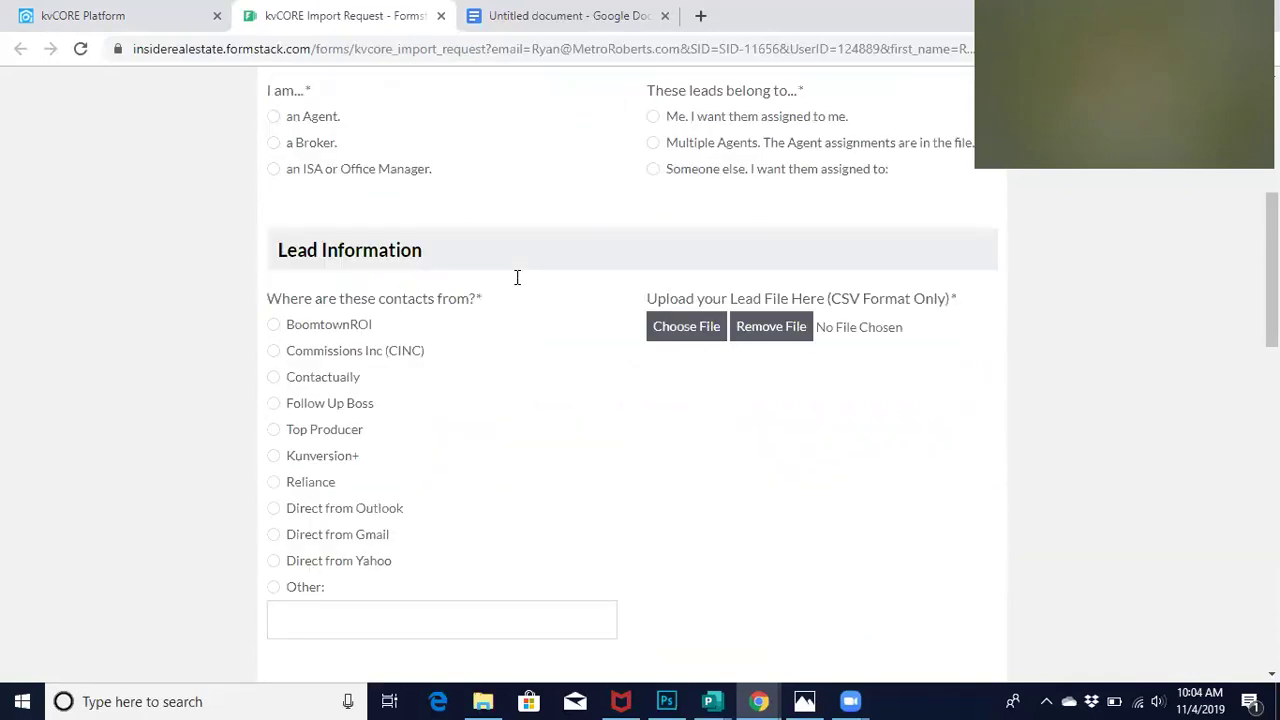
pyautogui.scroll(5, 517, 277)
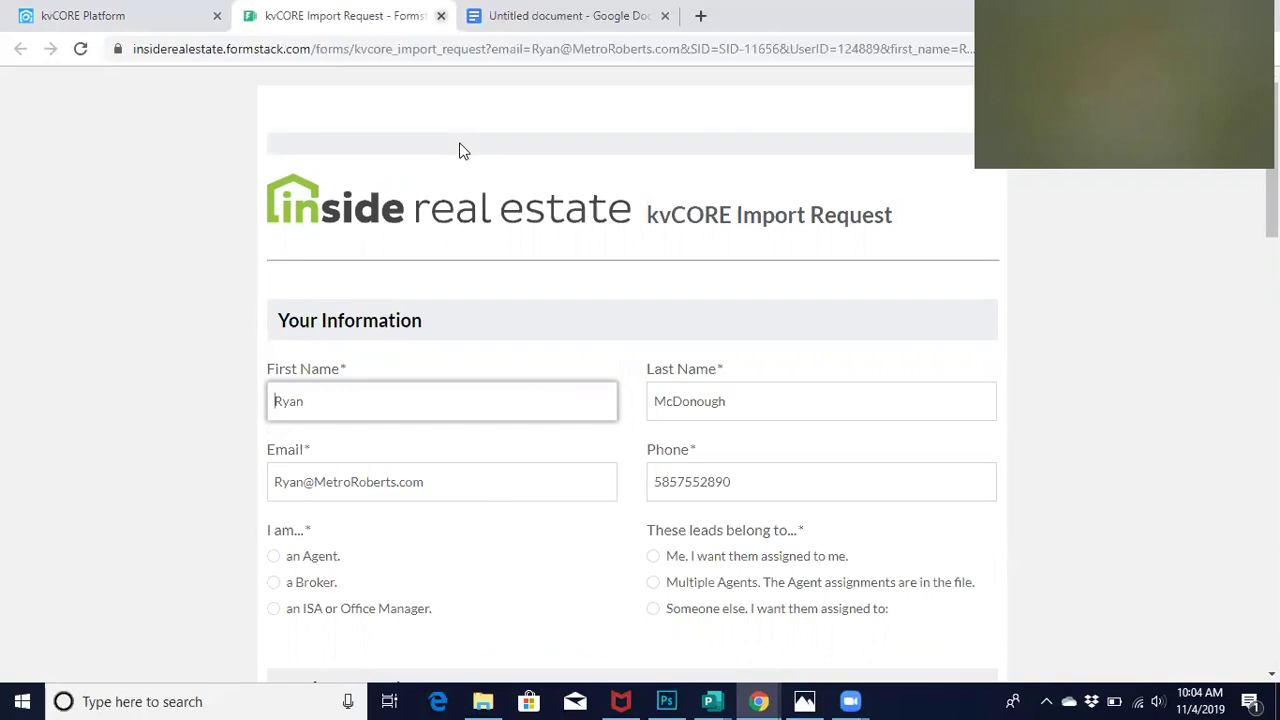
pyautogui.hotkey('ctrl', 'w')
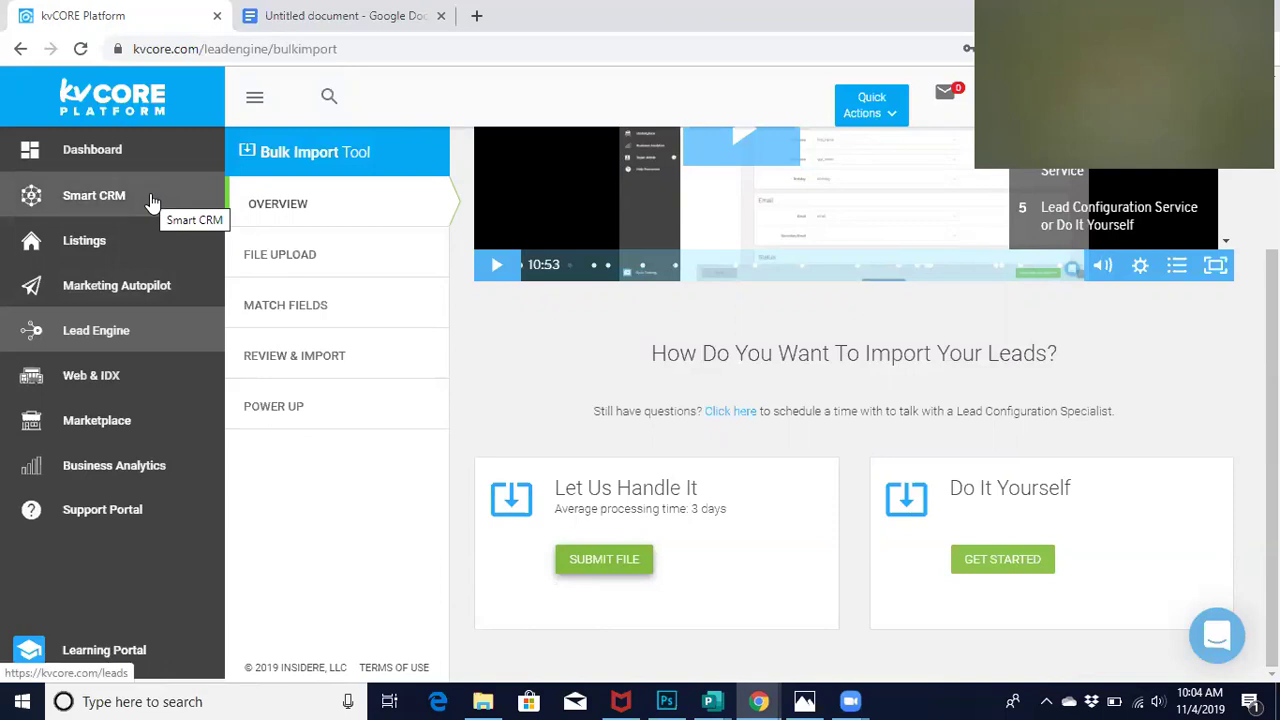
# Open Smart CRM and look over the lead list's status, rating and source columns
pyautogui.click(83, 212)
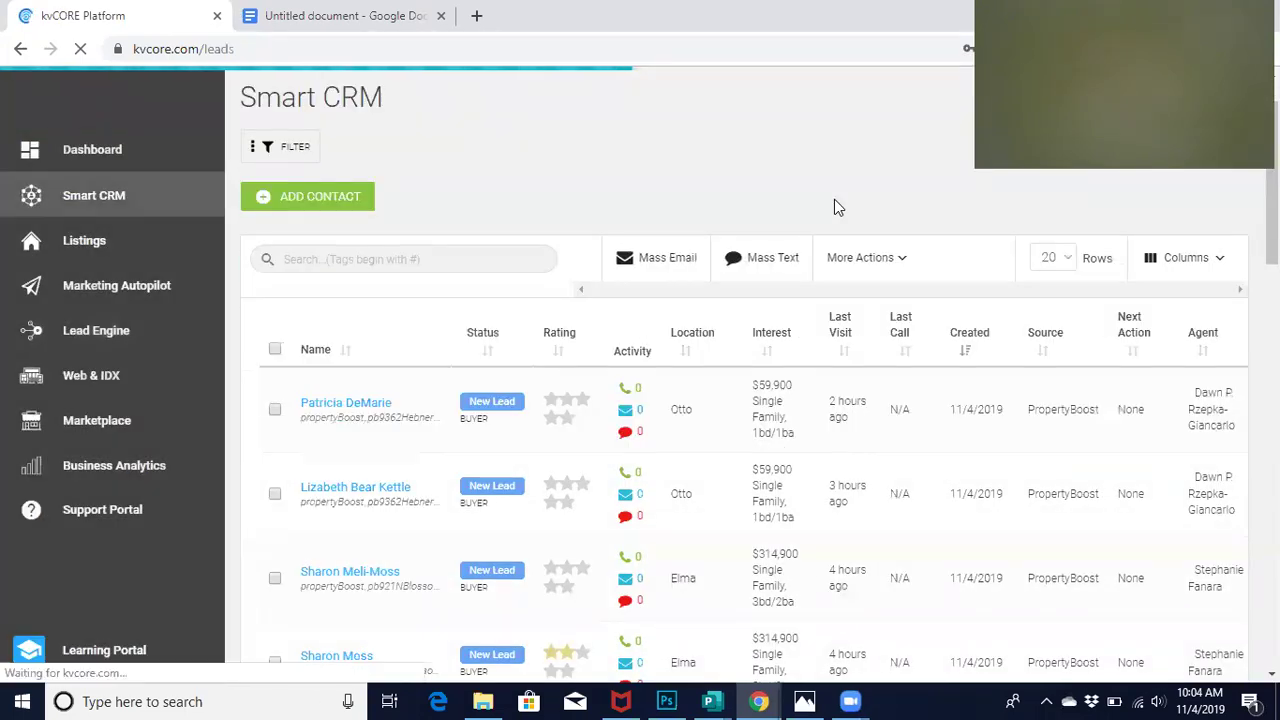
pyautogui.scroll(-2, 331, 129)
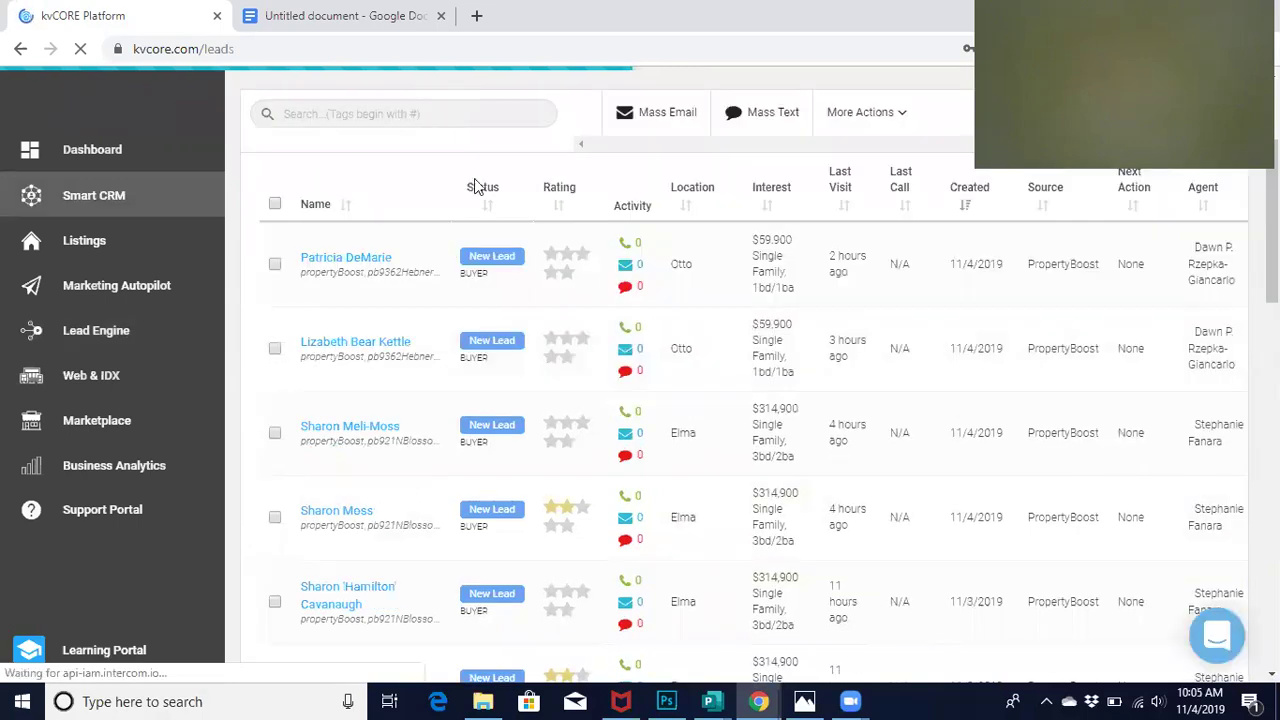
pyautogui.scroll(3, 477, 194)
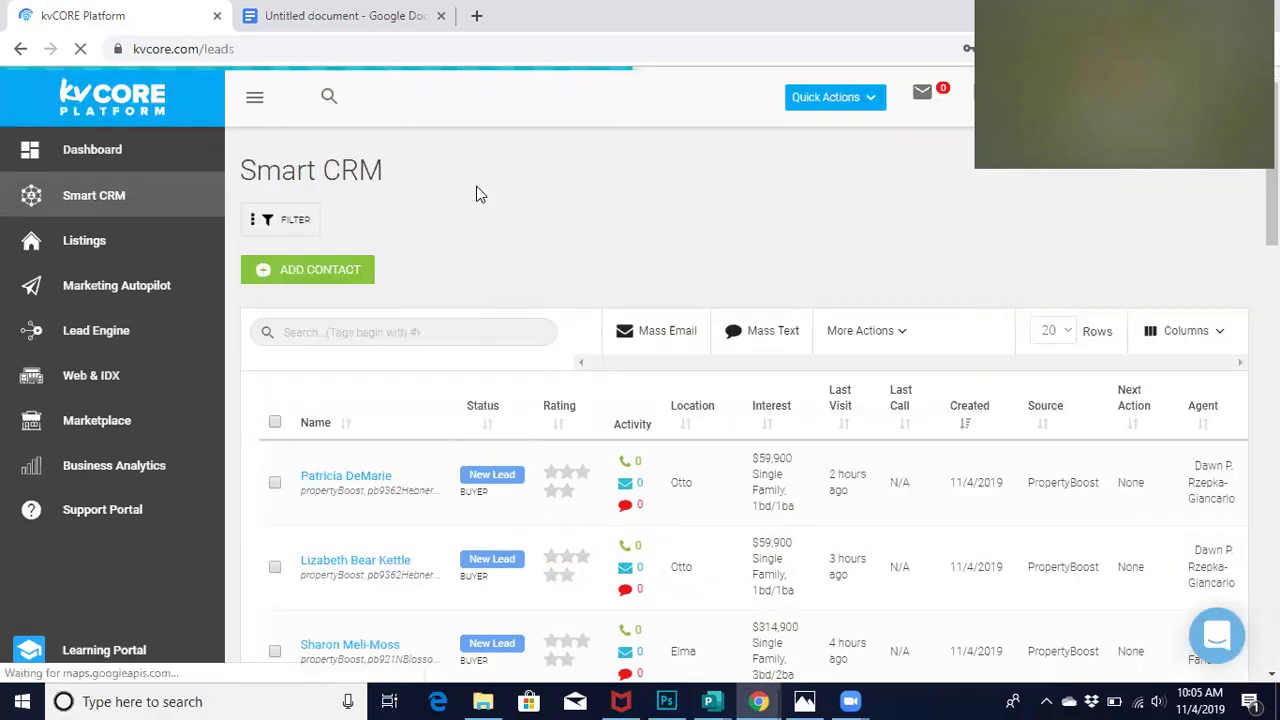
# Filter the Smart CRM leads by Agent Assigned, choosing the searched agent, and apply the filters
pyautogui.click(278, 222)
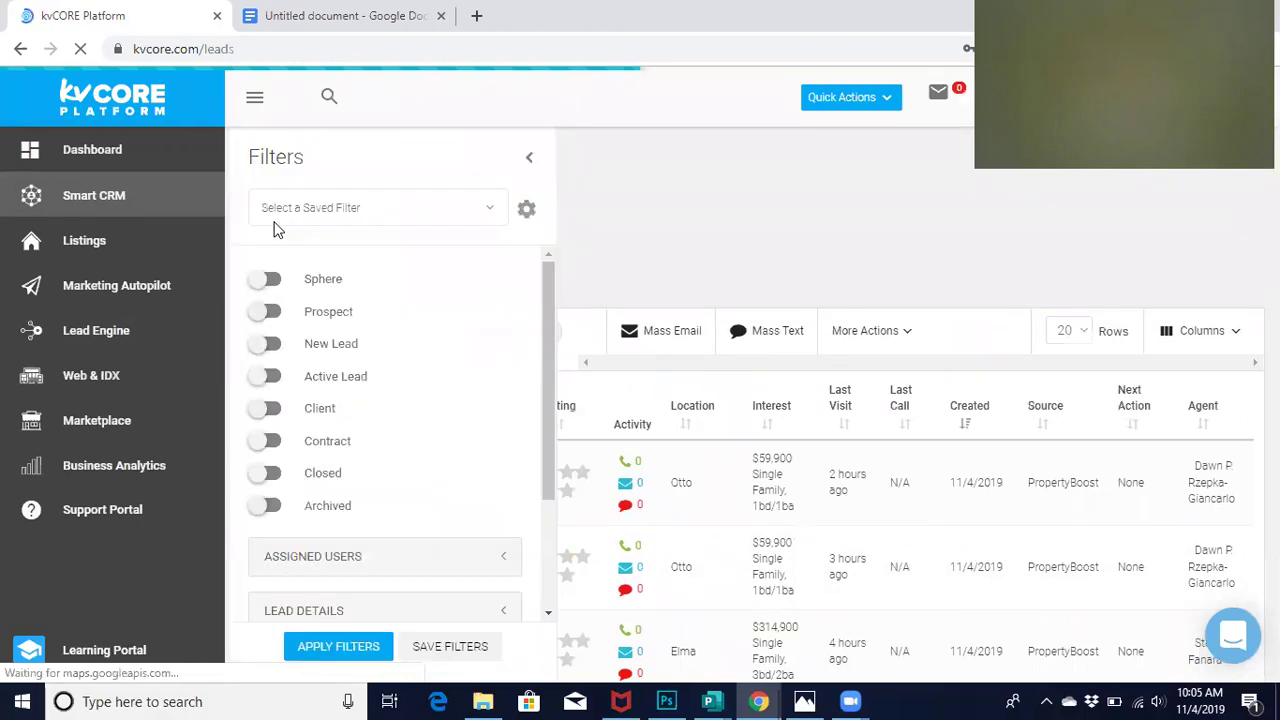
pyautogui.scroll(-2, 490, 470)
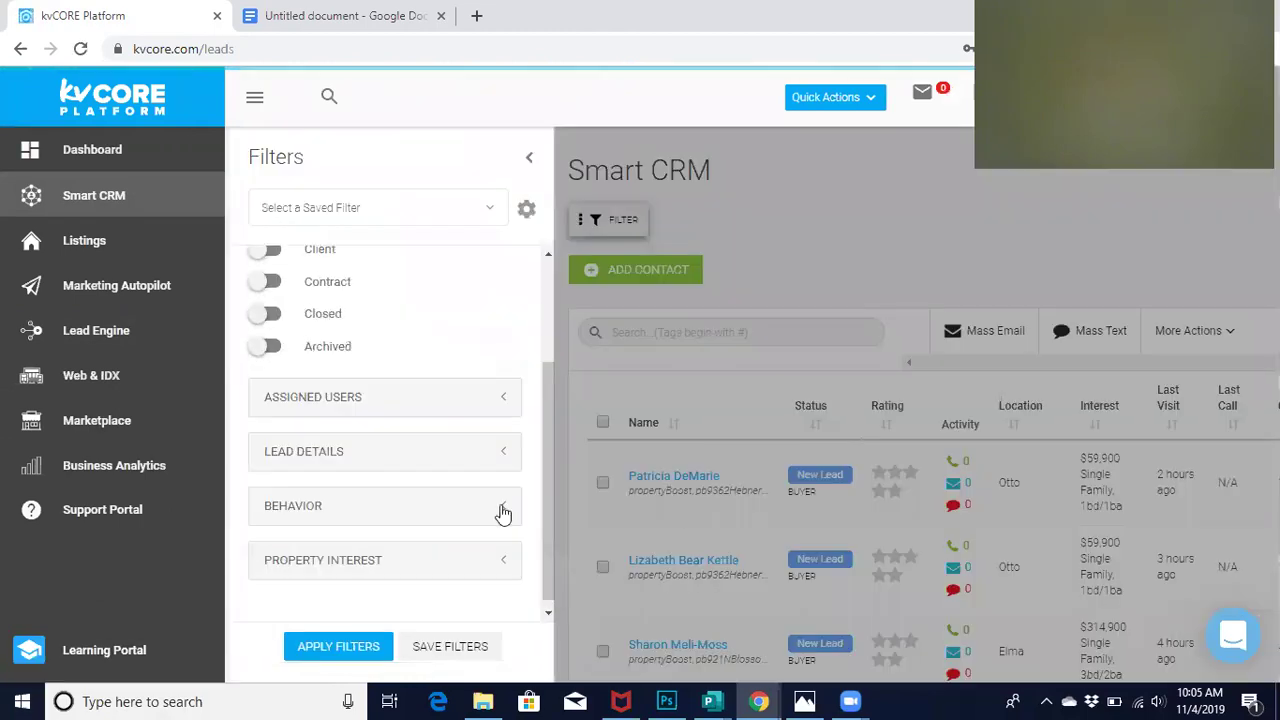
pyautogui.click(504, 402)
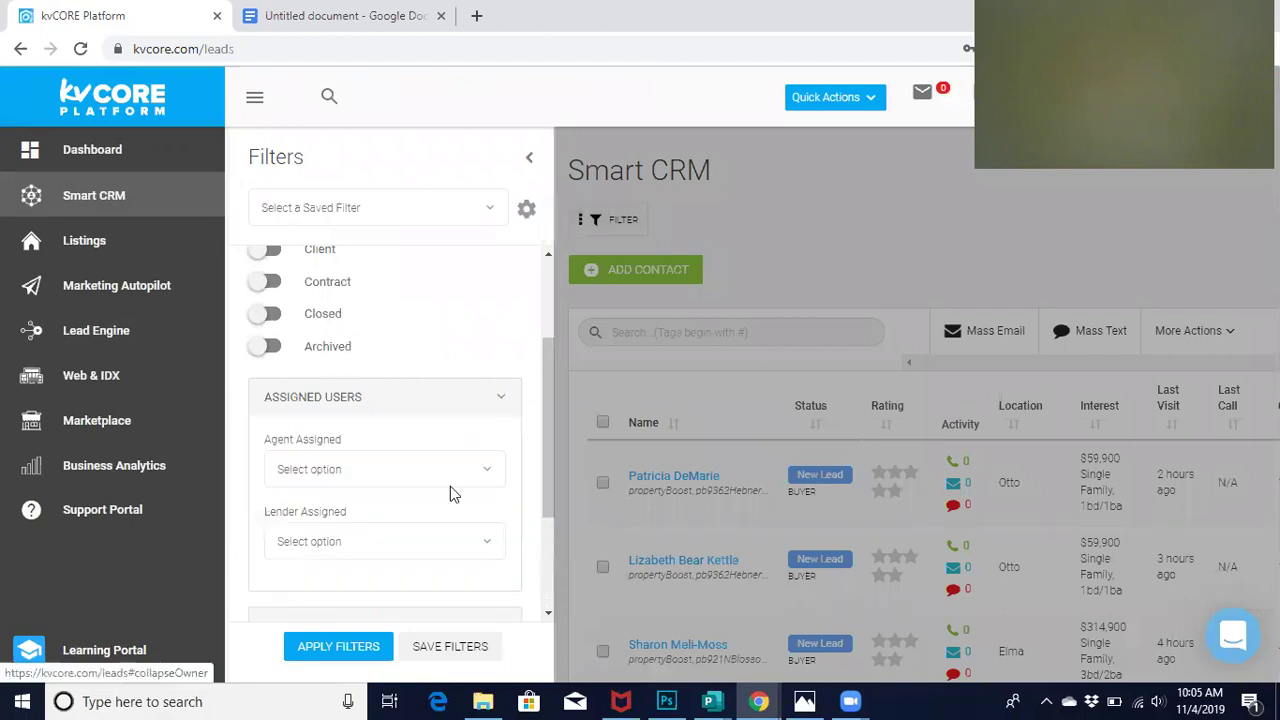
pyautogui.scroll(-2, 450, 486)
pyautogui.click(350, 348)
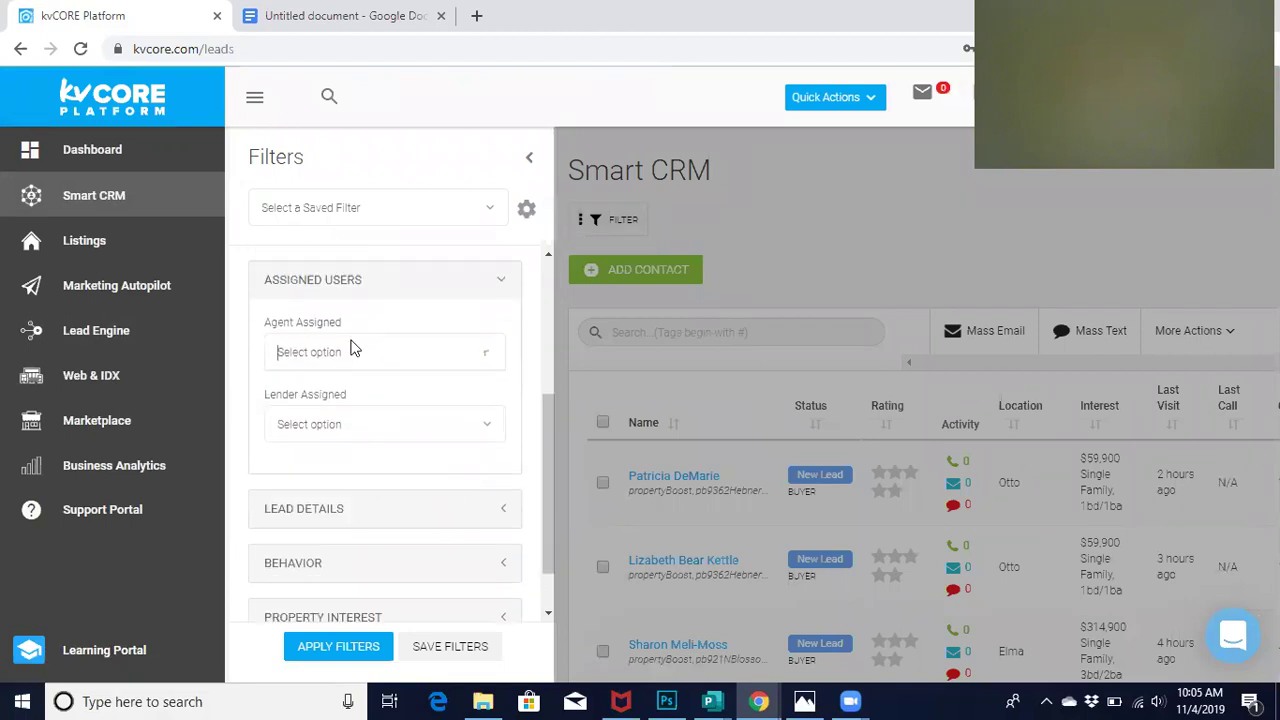
pyautogui.write('ryan')
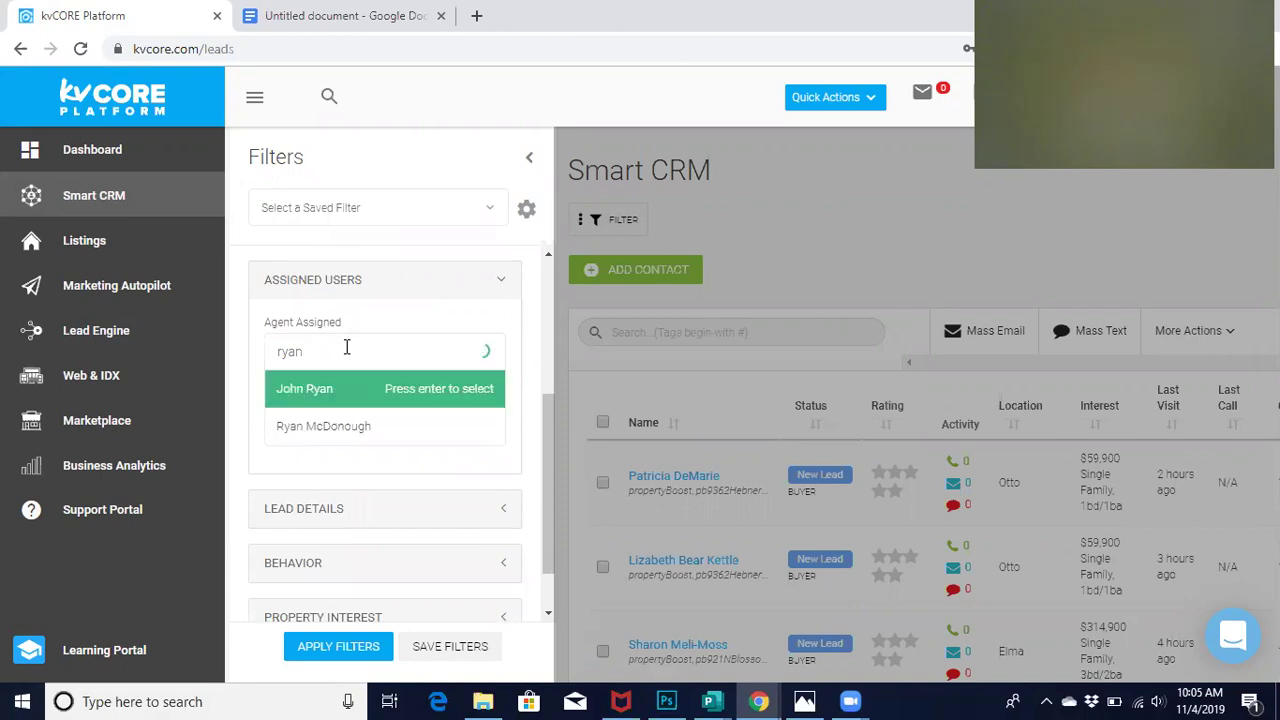
pyautogui.click(346, 428)
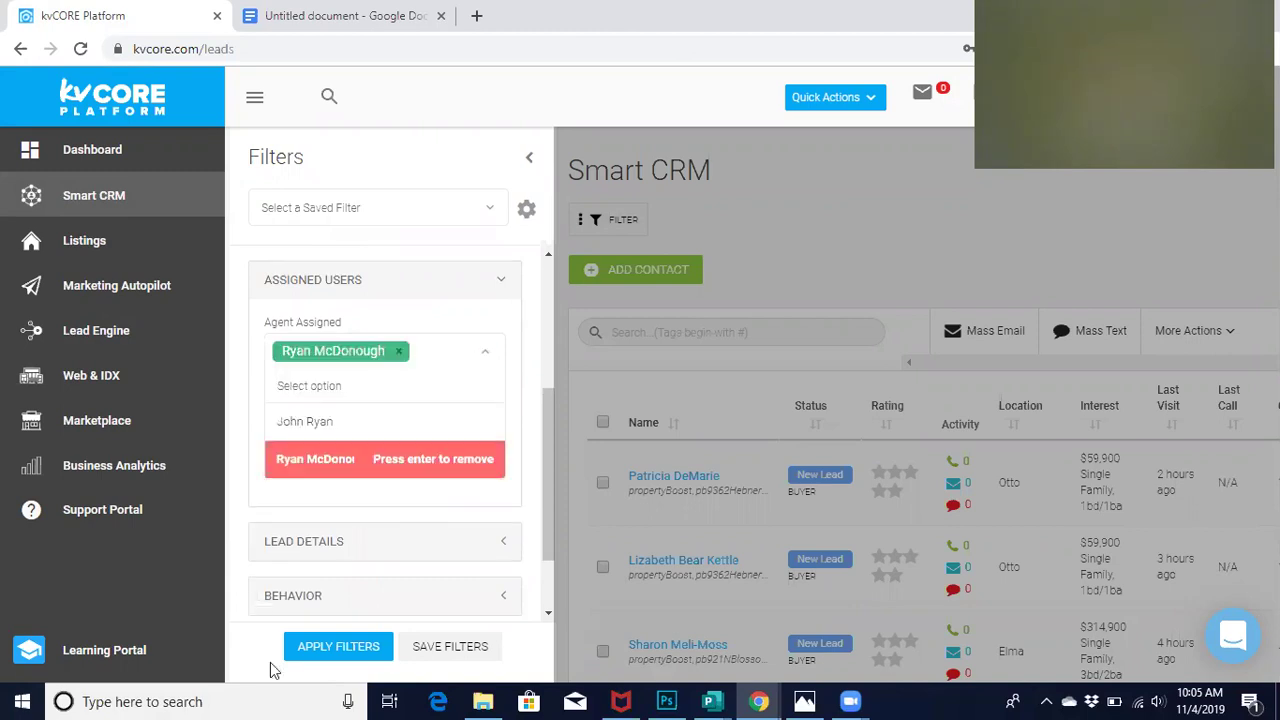
pyautogui.click(336, 650)
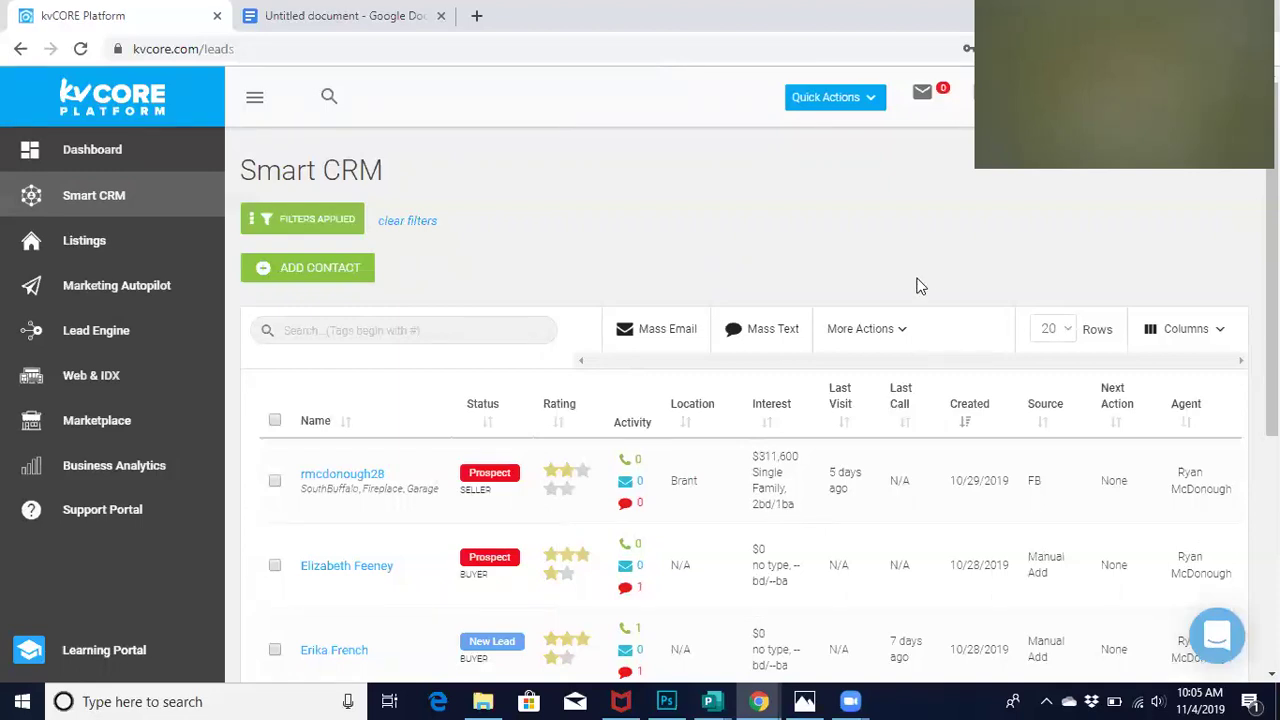
pyautogui.scroll(-4, 920, 286)
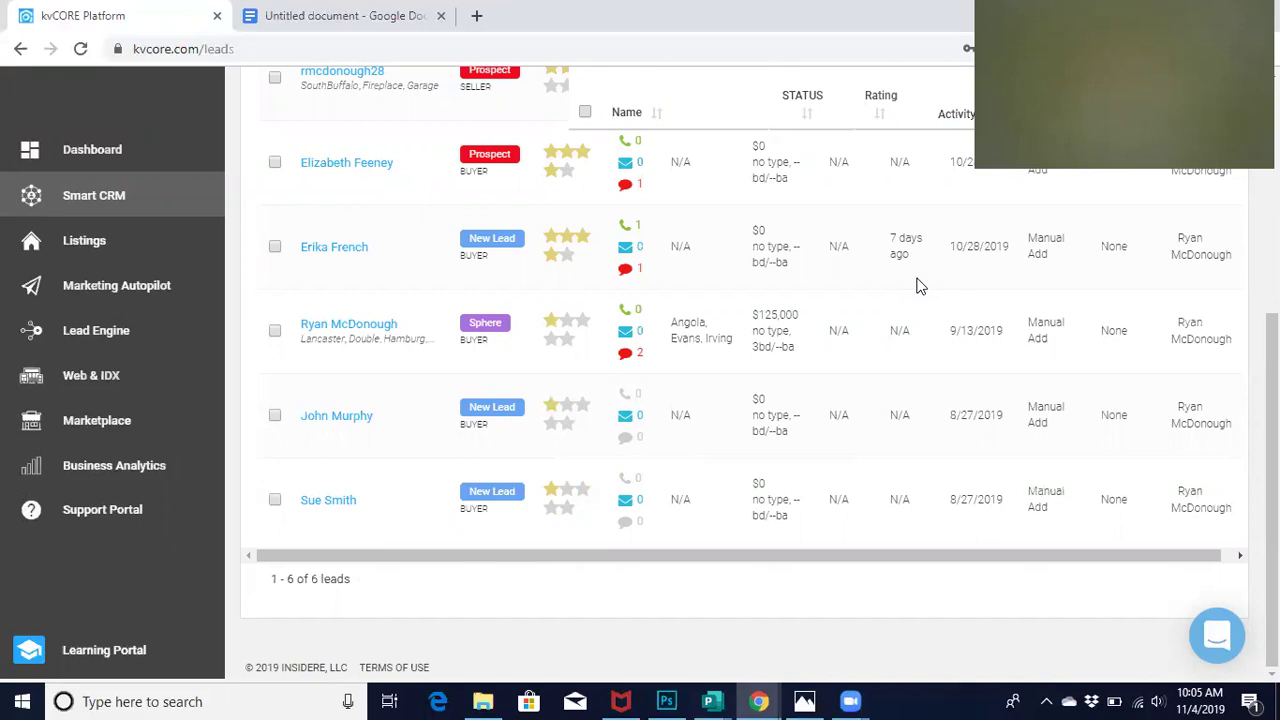
pyautogui.scroll(5, 920, 286)
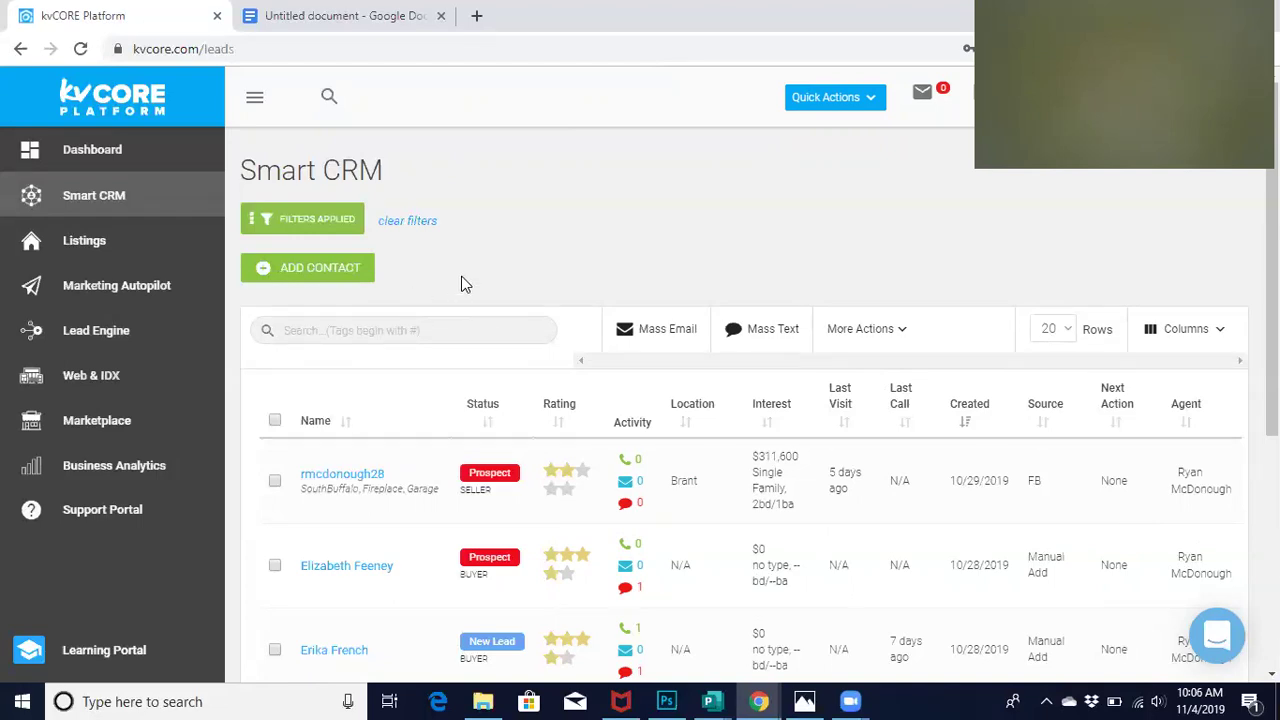
# Start a new contact and enter the lead's full name, email address and cell phone number
pyautogui.click(287, 279)
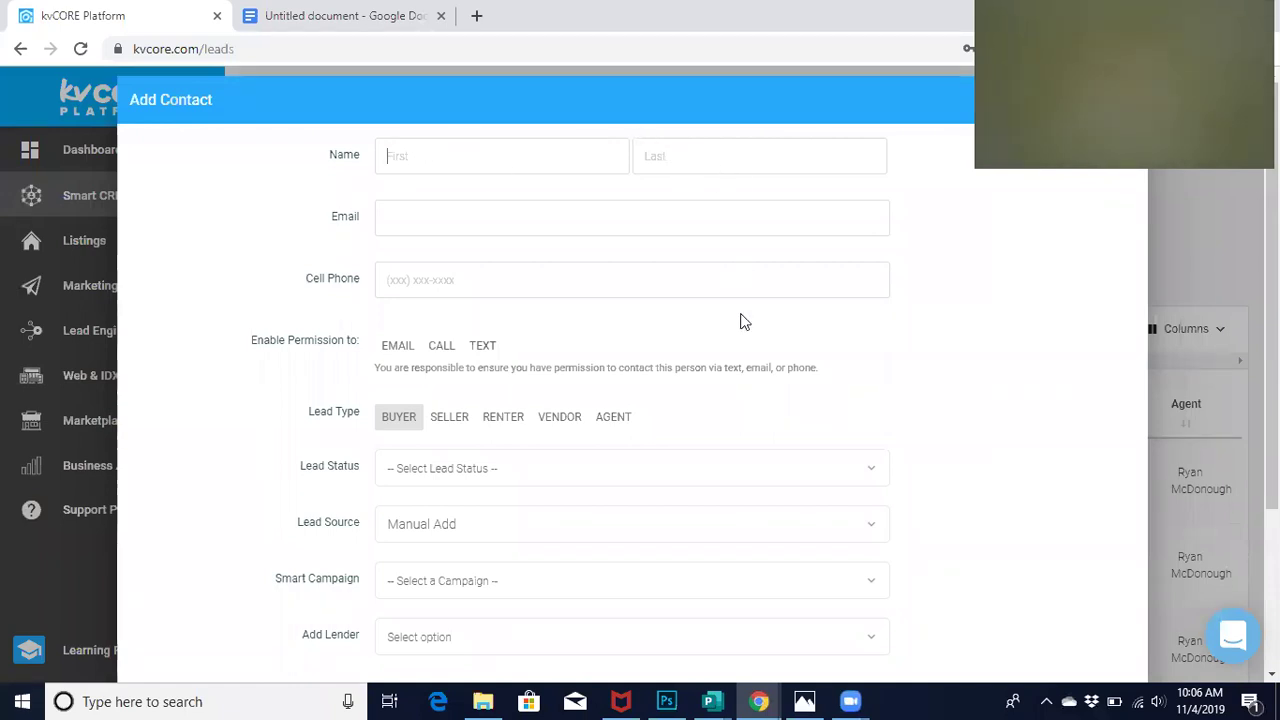
pyautogui.scroll(-1, 740, 322)
pyautogui.scroll(1, 740, 322)
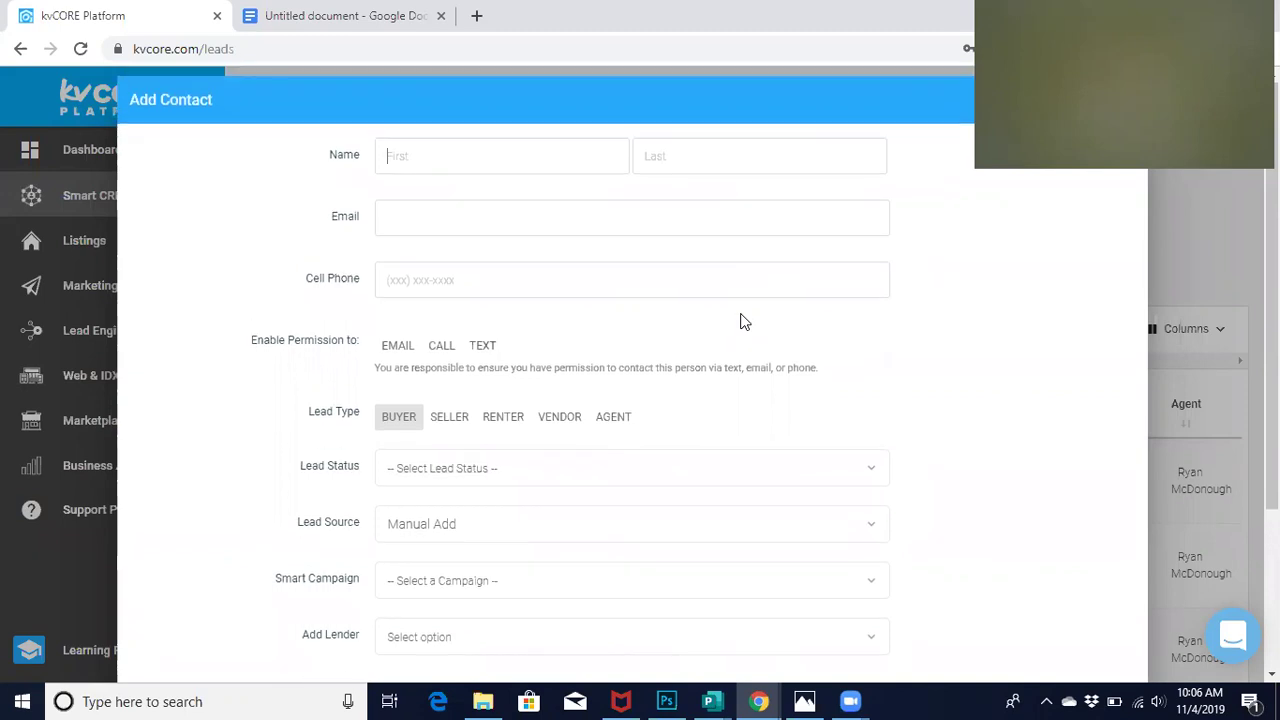
pyautogui.press('Tab')
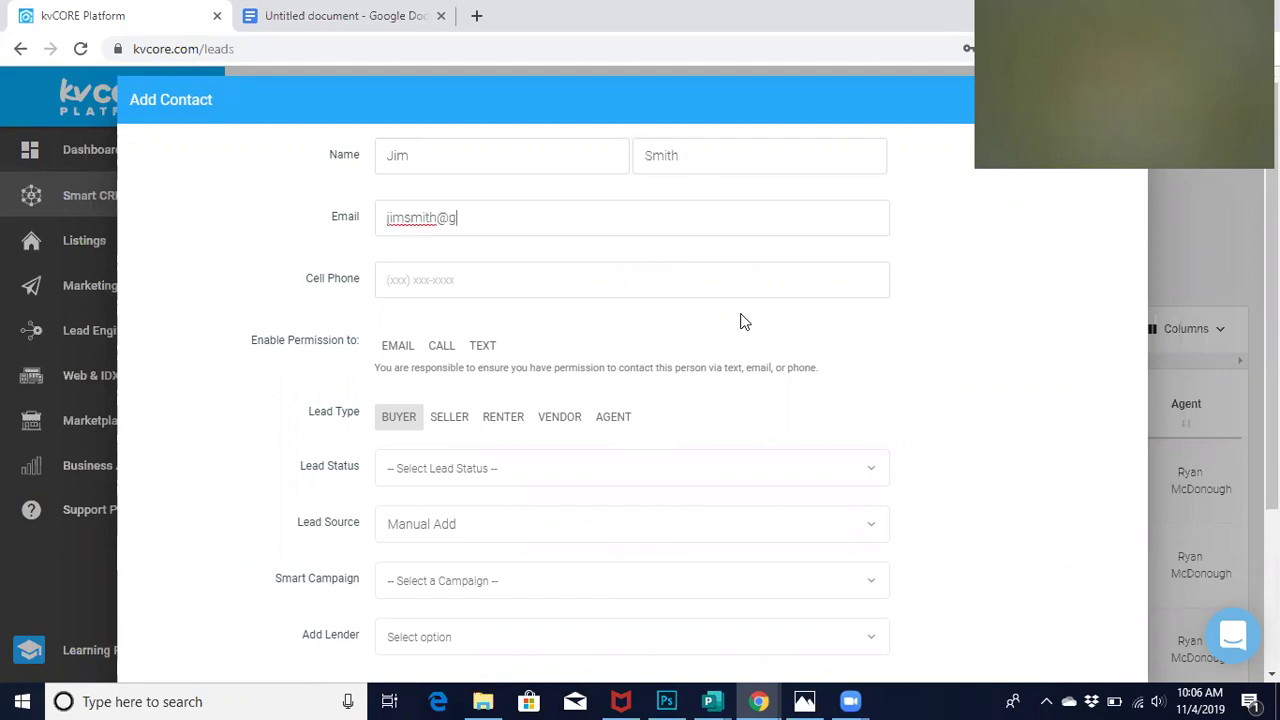
pyautogui.press('Tab')
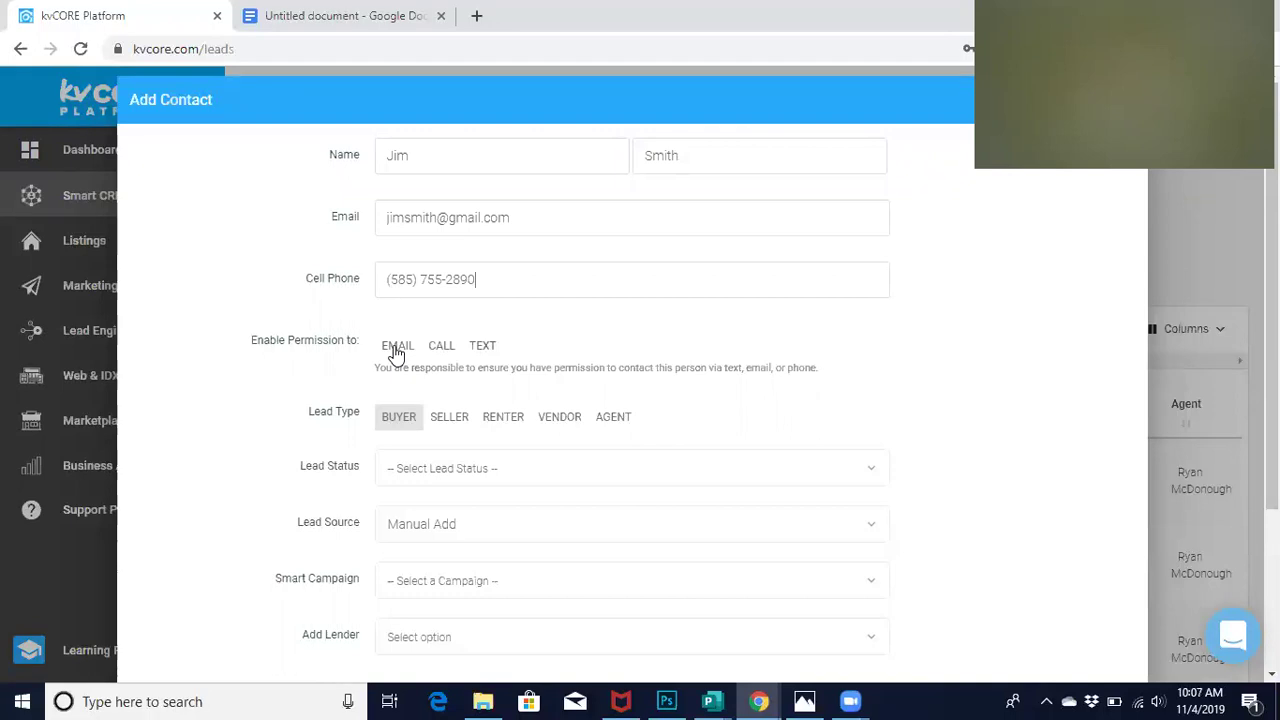
# Allow Email, Call and Text contact, set Lead Status to Prospect, and create the contact
pyautogui.click(397, 350)
pyautogui.click(449, 350)
pyautogui.click(473, 350)
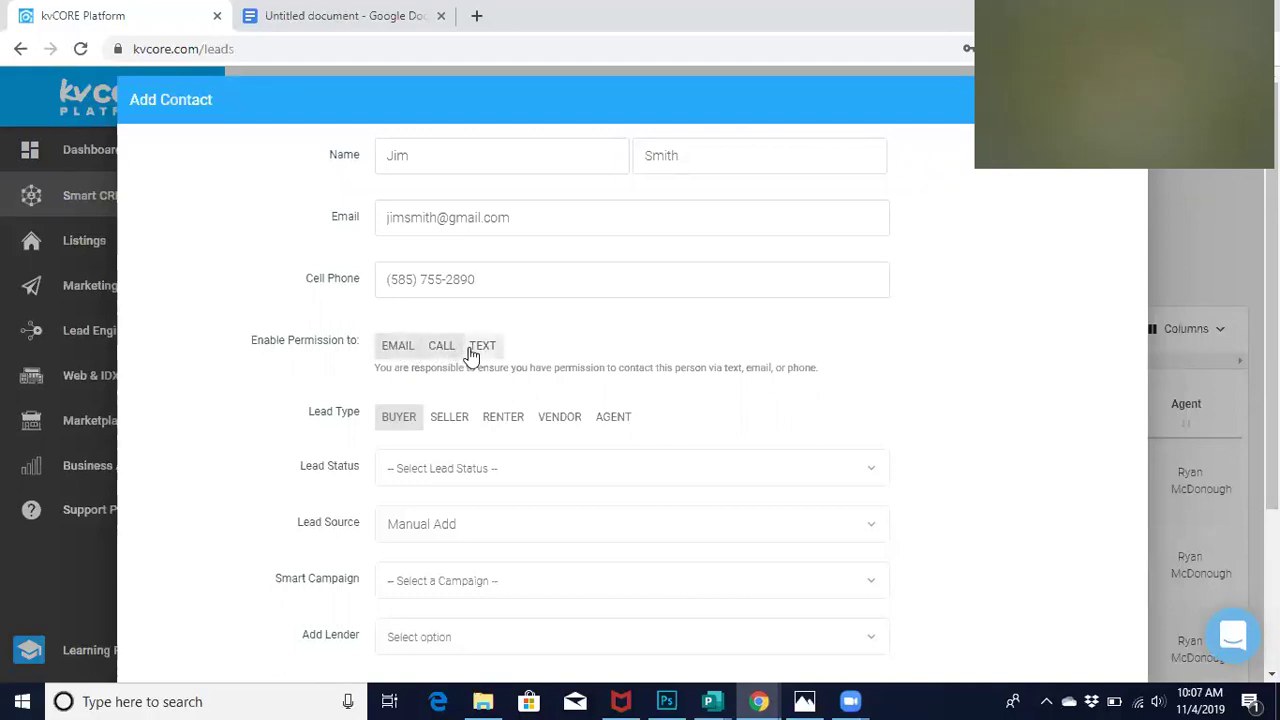
pyautogui.scroll(-1, 268, 386)
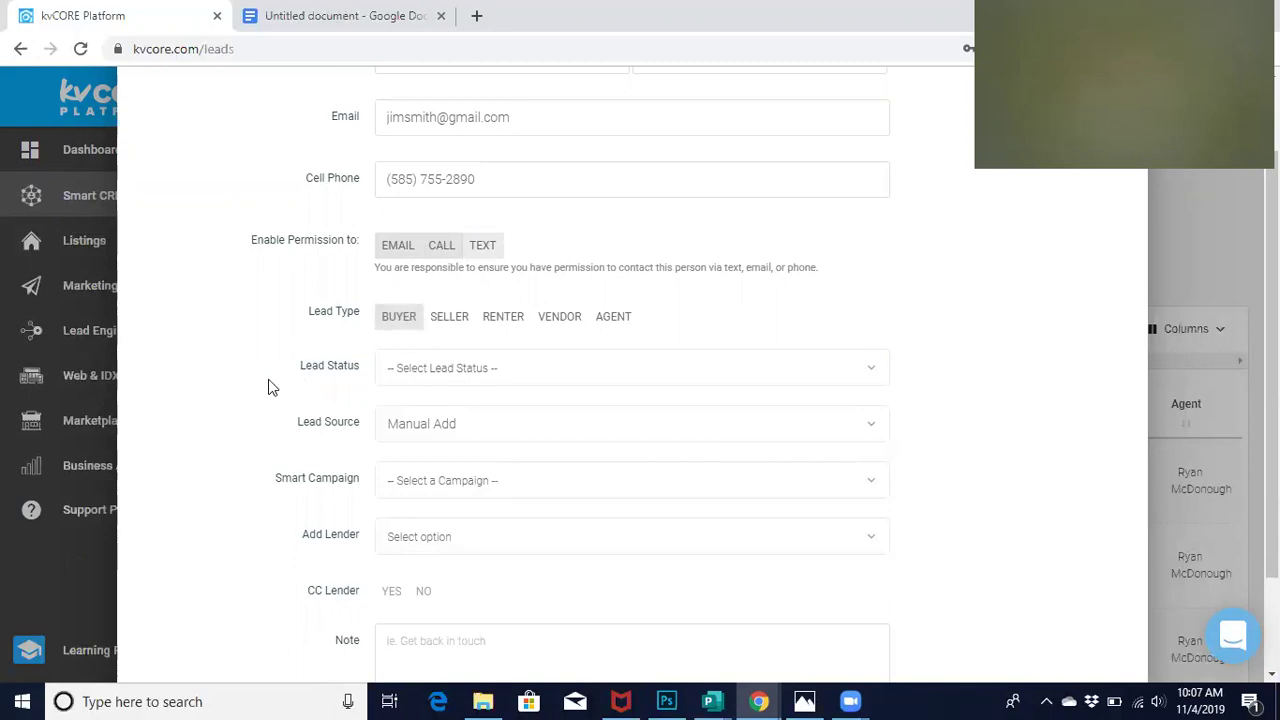
pyautogui.click(416, 367)
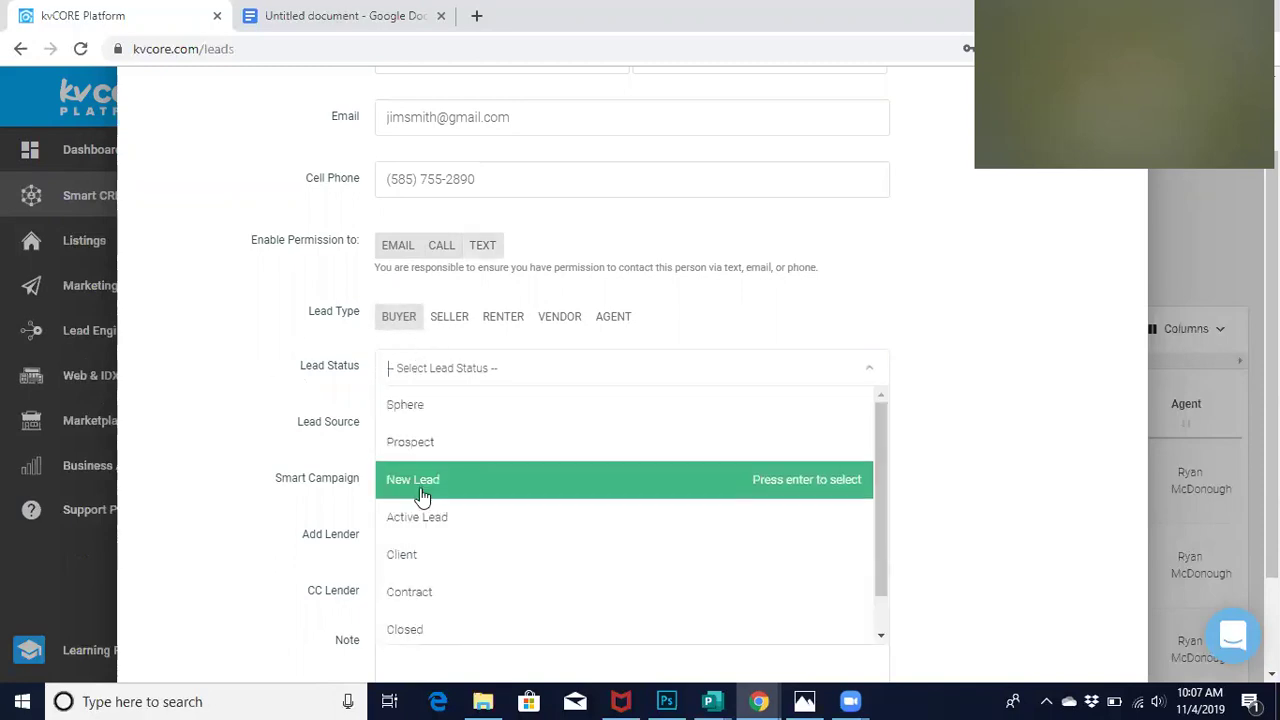
pyautogui.click(428, 447)
pyautogui.scroll(-2, 283, 450)
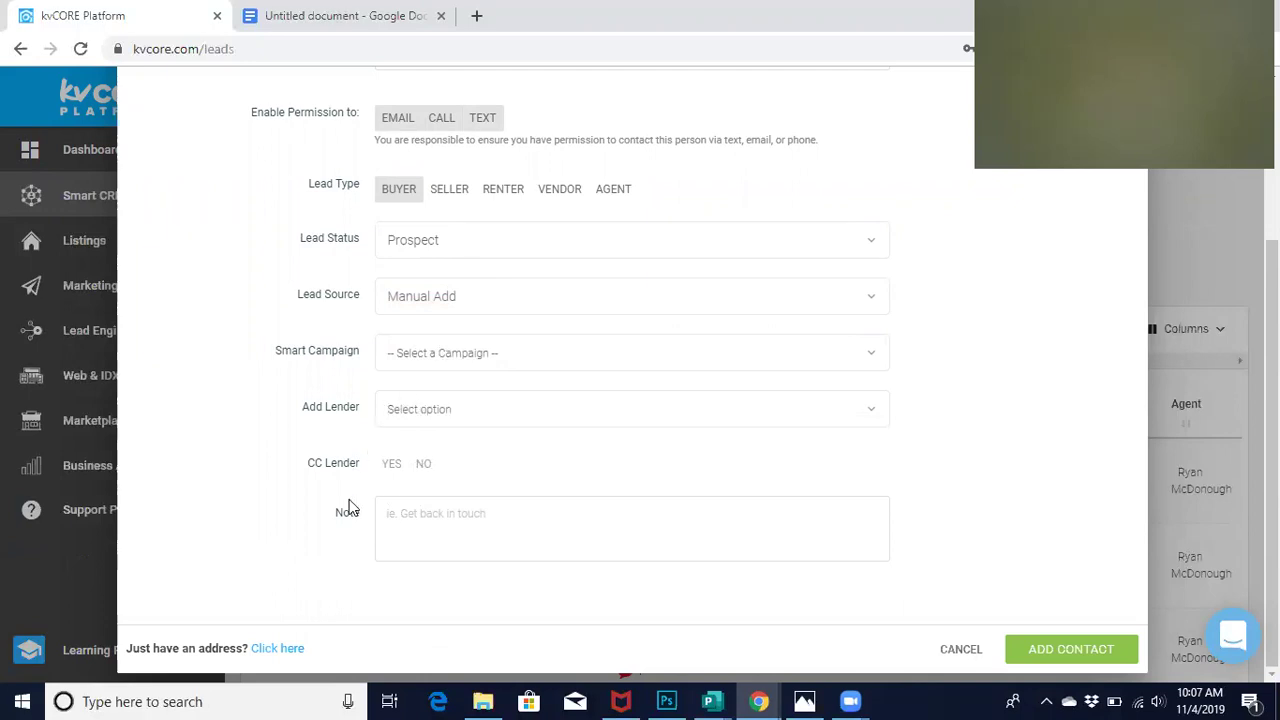
pyautogui.click(397, 517)
pyautogui.click(1053, 648)
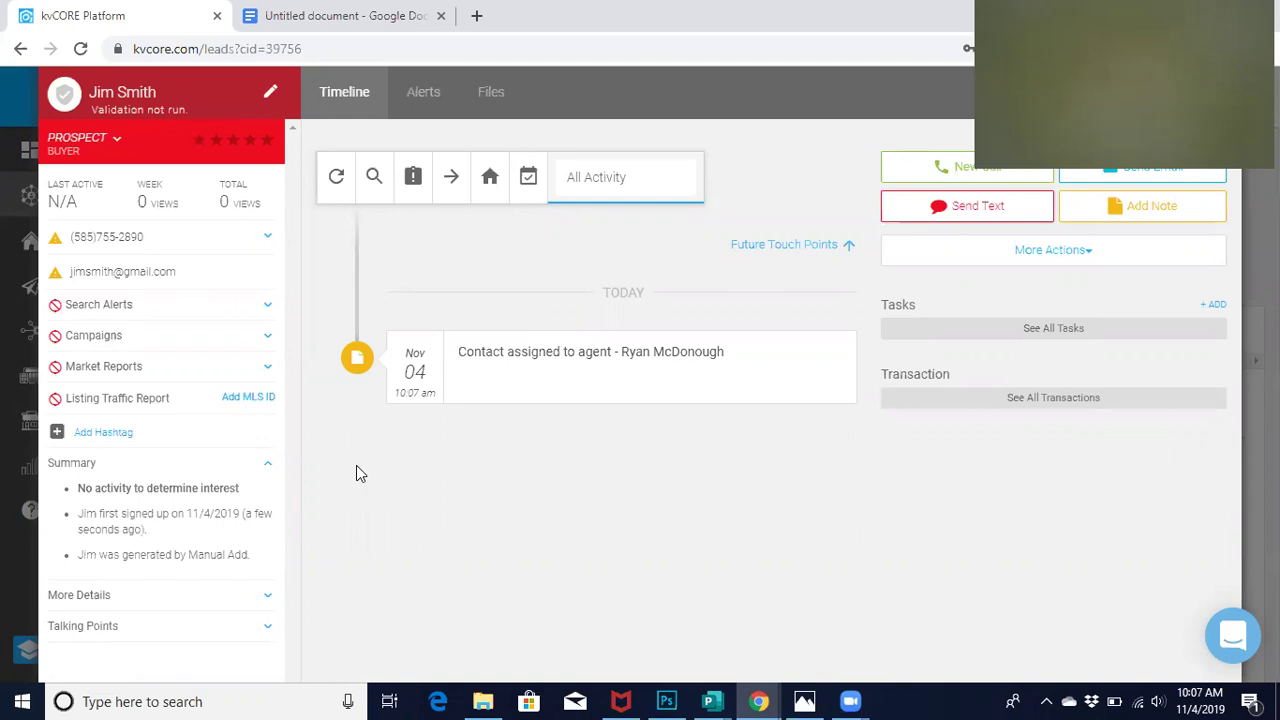
# Expand the new lead's status and type editor from its PROSPECT header label
pyautogui.click(113, 140)
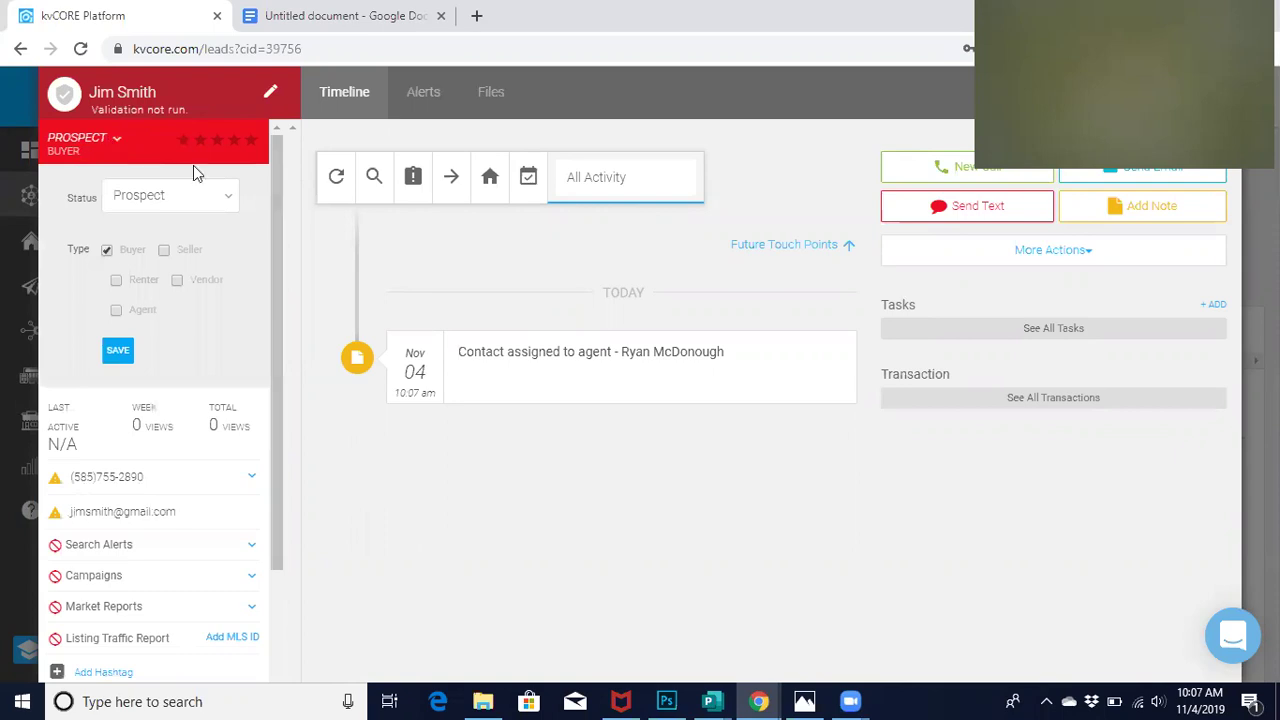
# Keep status Prospect, edit and save the lead's phone number, then save status and type Buyer
pyautogui.click(195, 197)
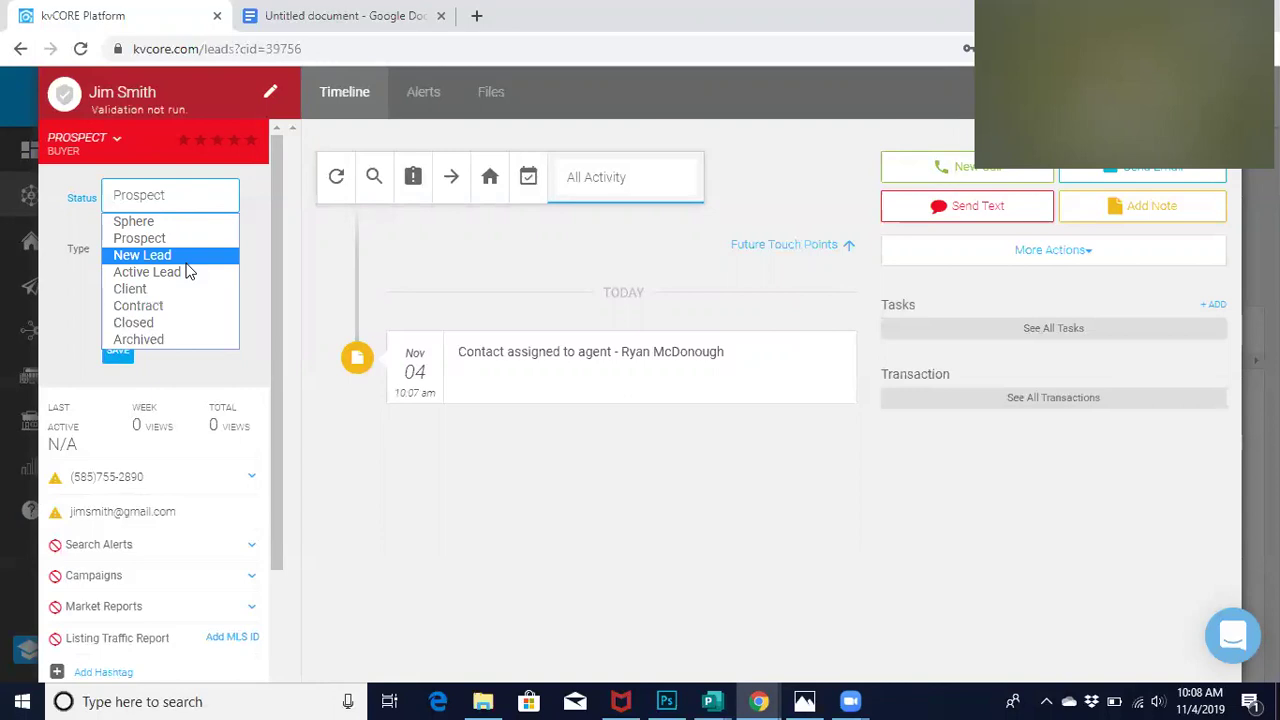
pyautogui.click(251, 237)
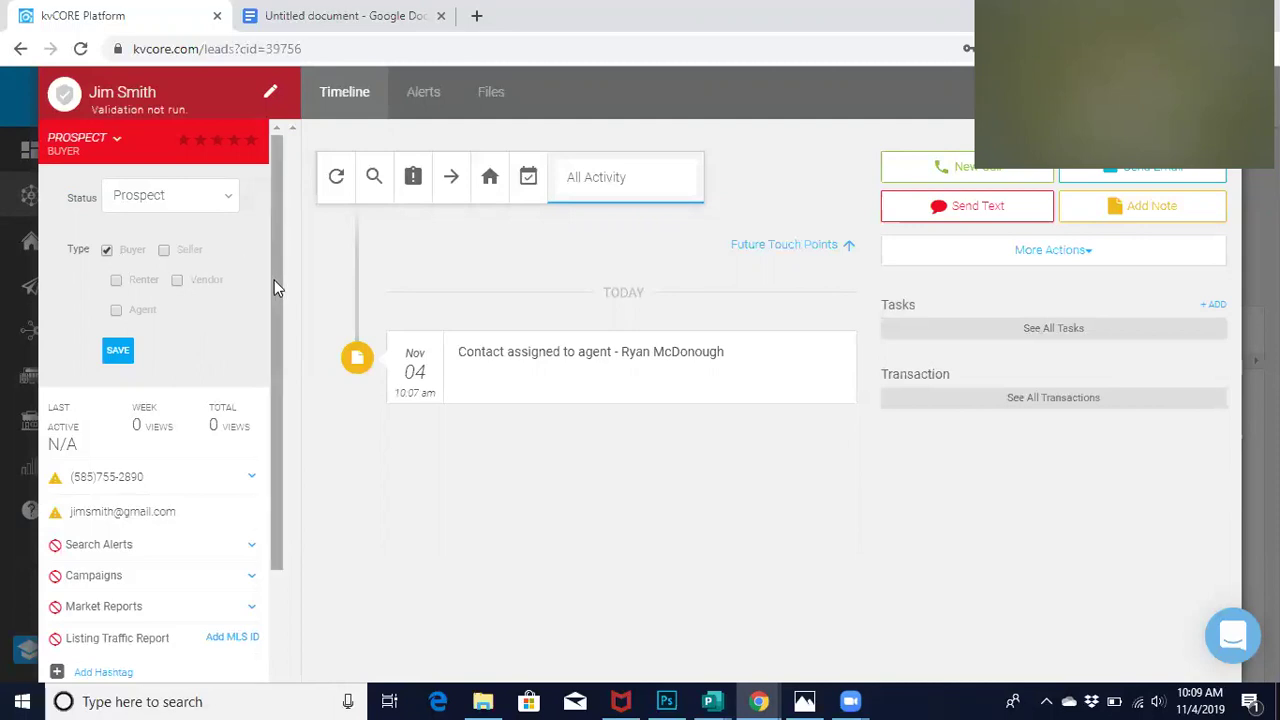
pyautogui.moveTo(274, 278); pyautogui.dragTo(270, 349)
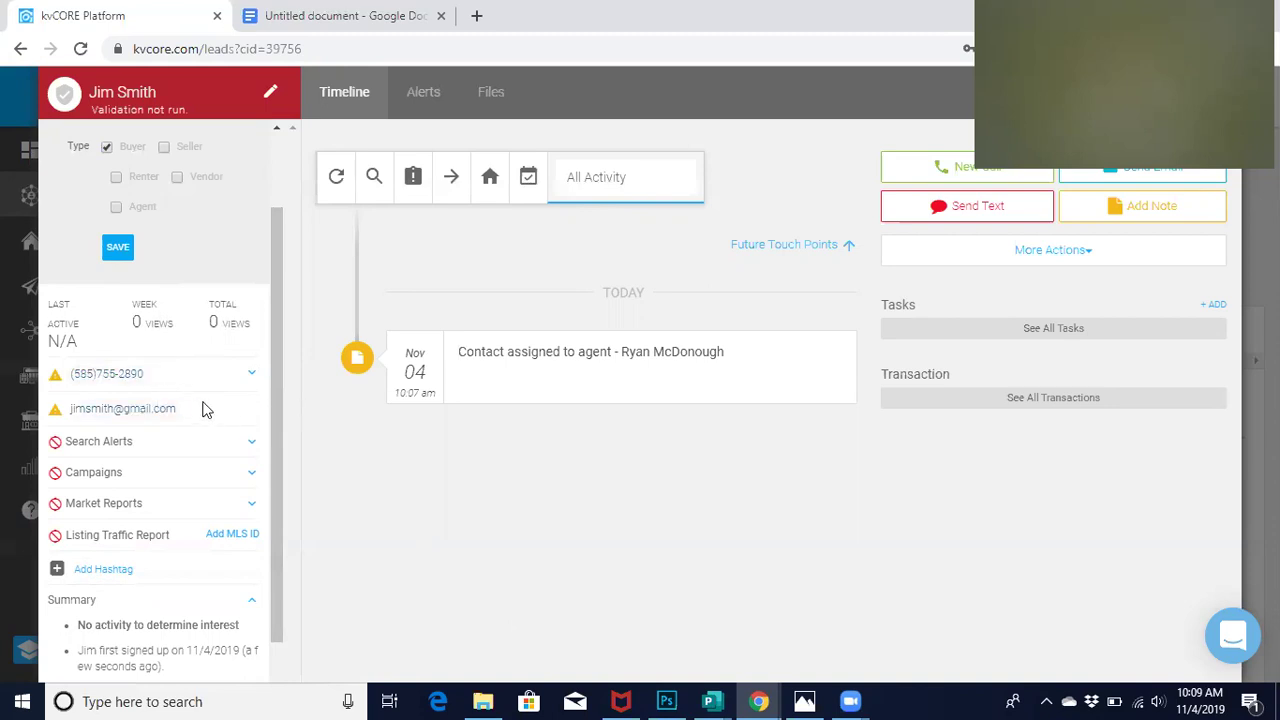
pyautogui.moveTo(143, 374)
pyautogui.click(158, 382)
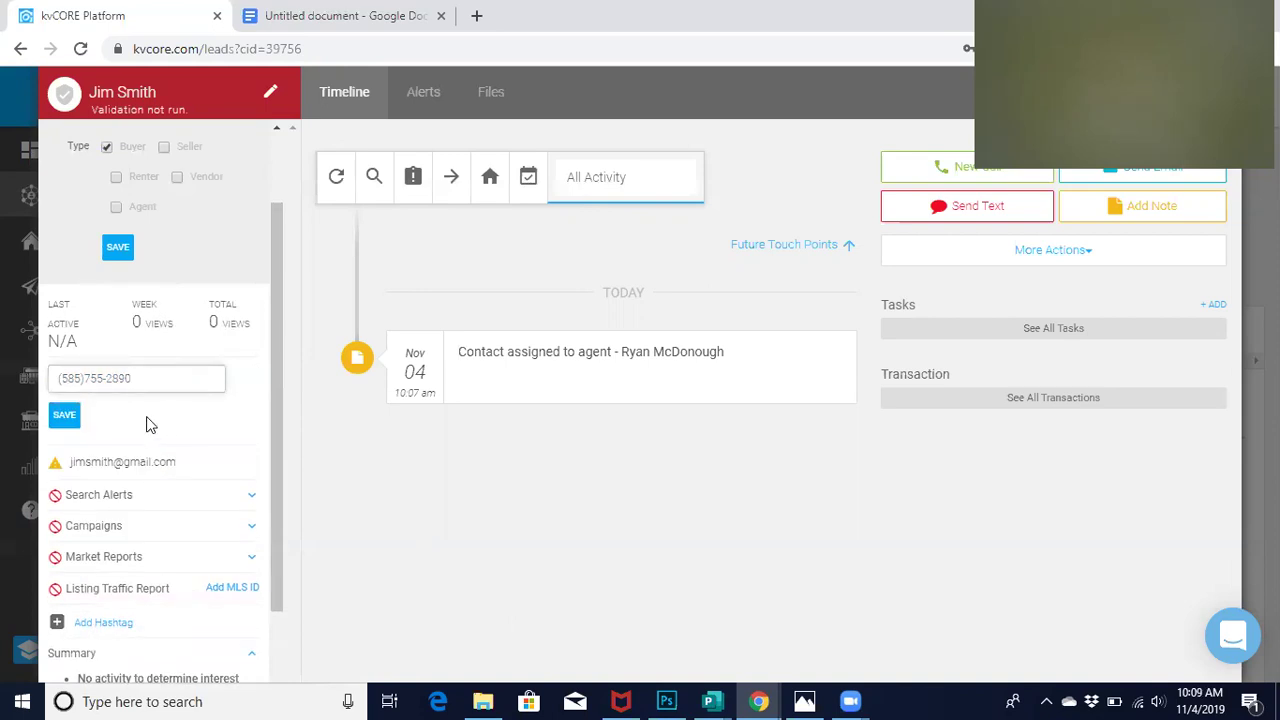
pyautogui.click(63, 415)
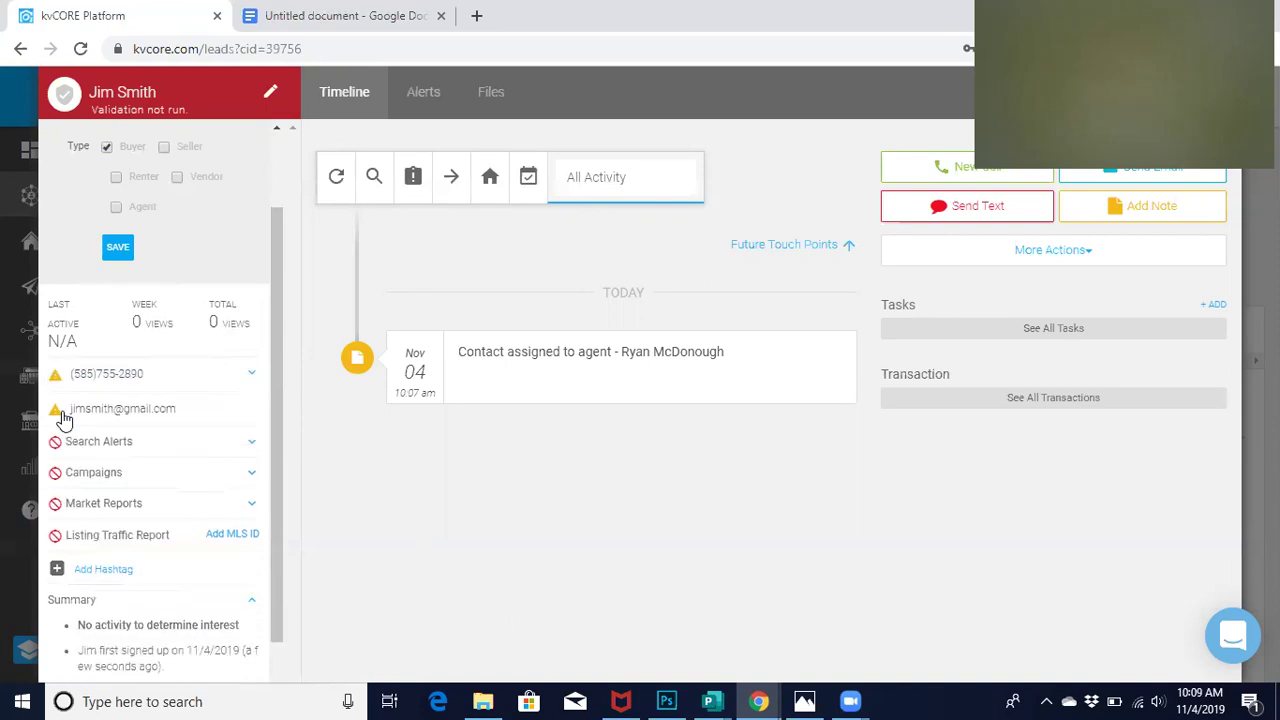
pyautogui.click(105, 254)
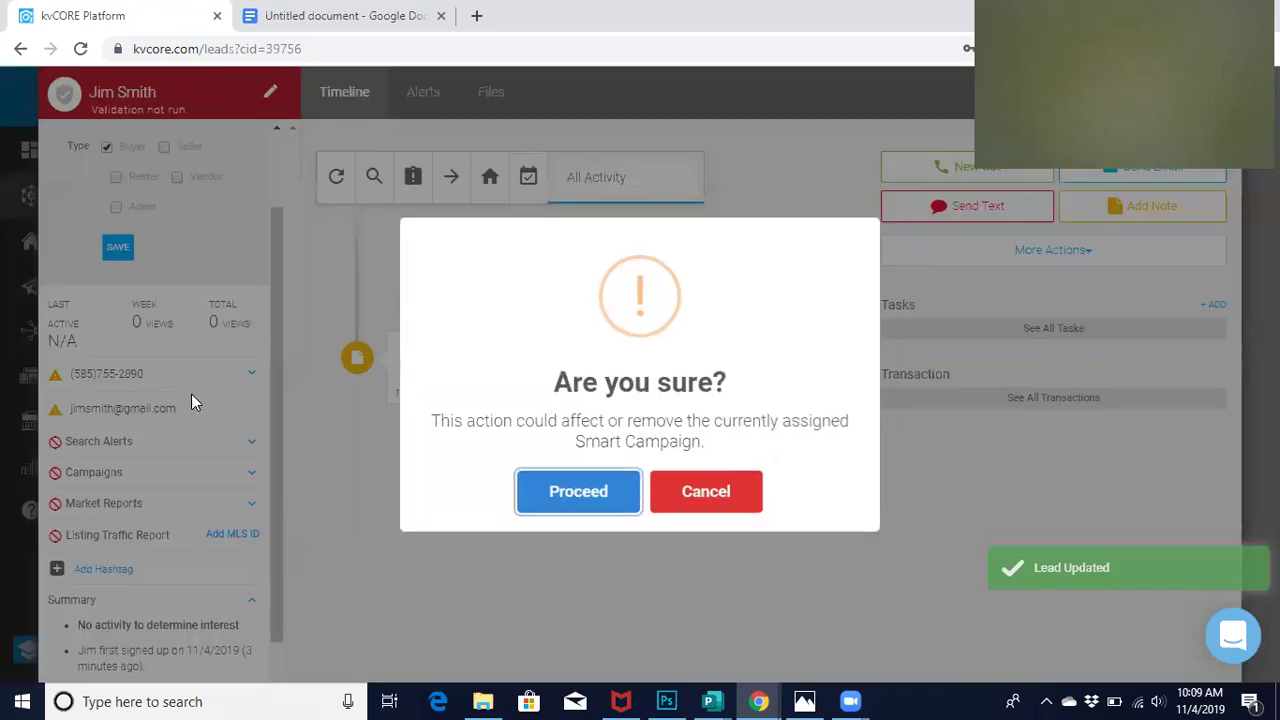
# Proceed past the Smart Campaign warning to confirm the Prospect buyer update
pyautogui.click(583, 500)
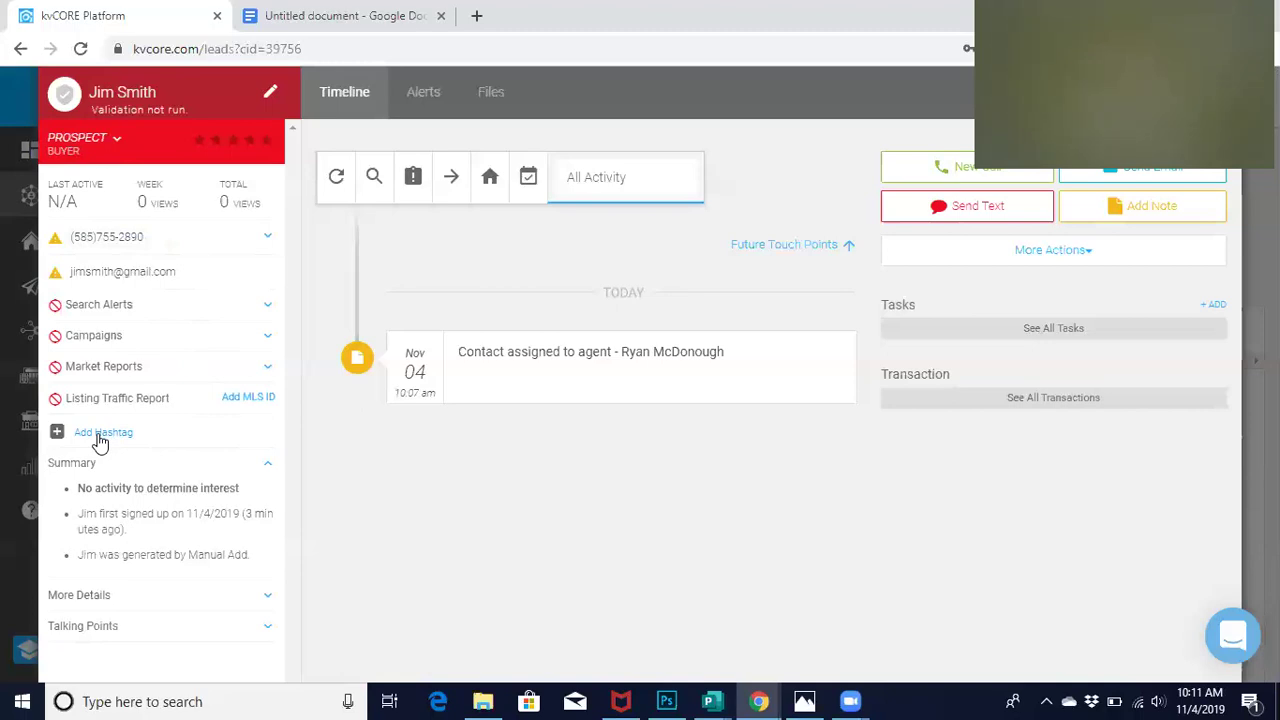
# Add the existing hashtag Lancaster to the lead in the hashtag editor
pyautogui.click(100, 442)
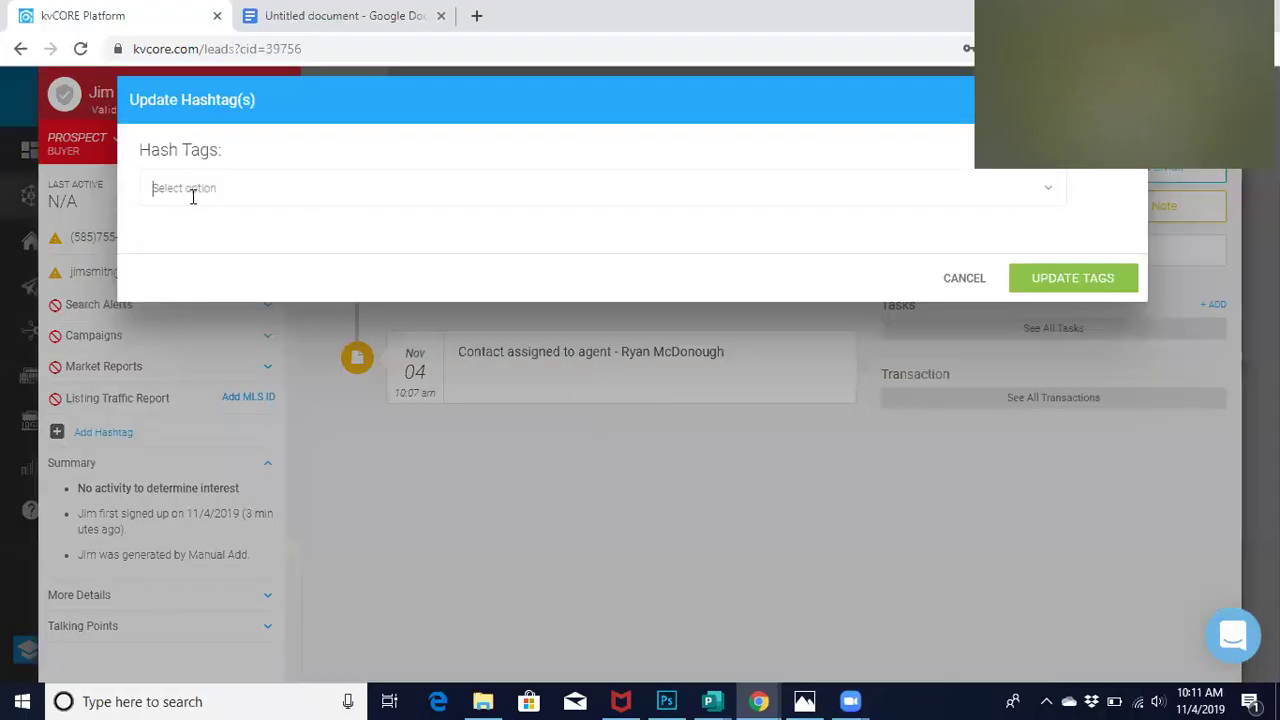
pyautogui.click(193, 197)
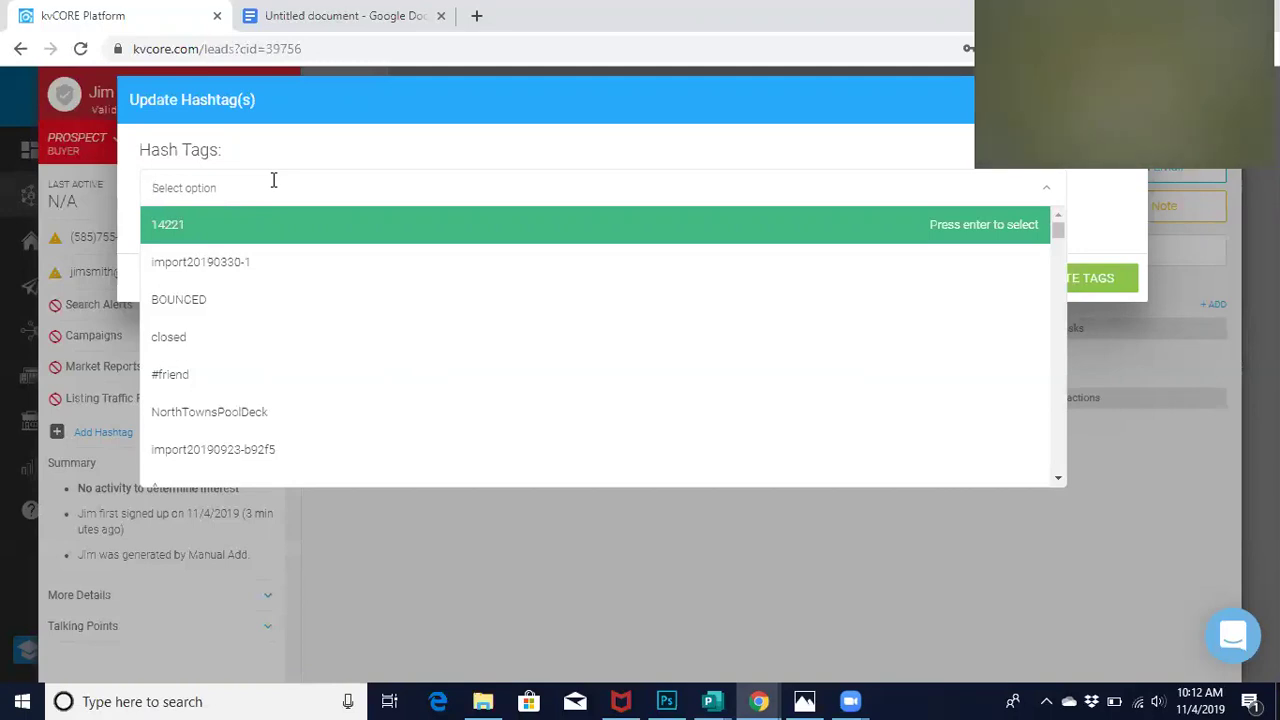
pyautogui.write('Lancste')
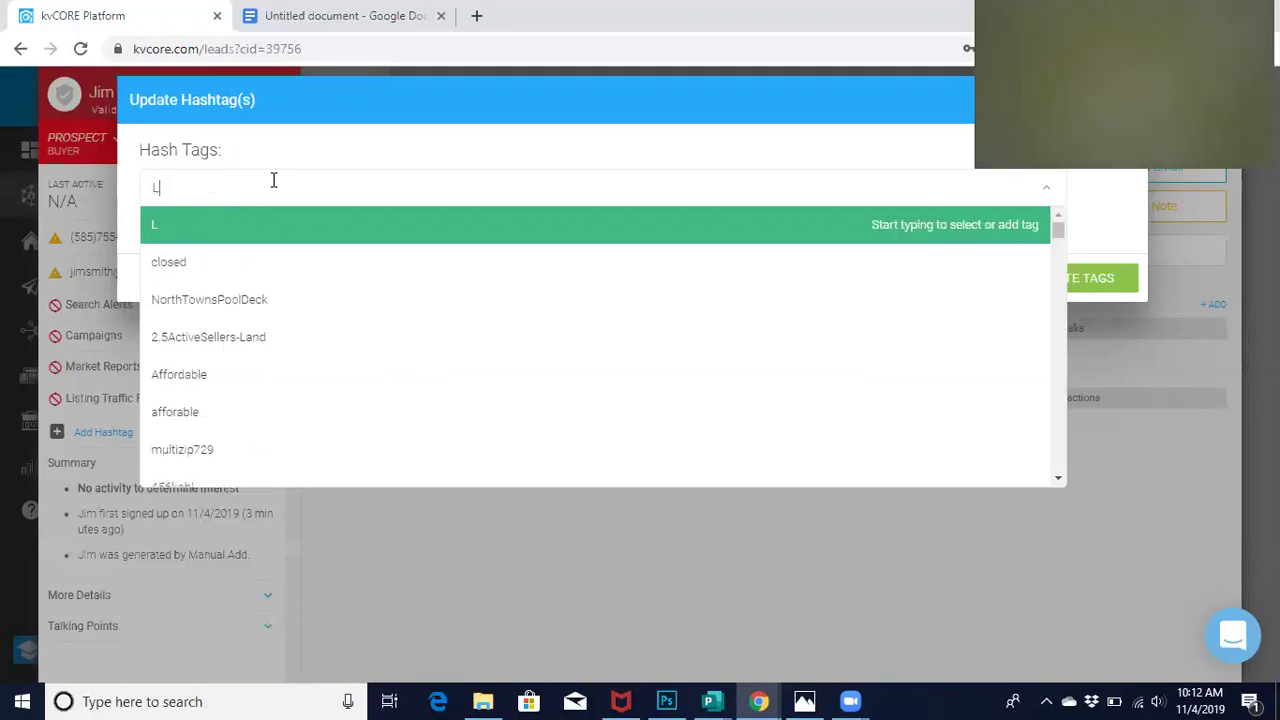
pyautogui.press('BackSpace')
pyautogui.press('BackSpace')
pyautogui.press('BackSpace')
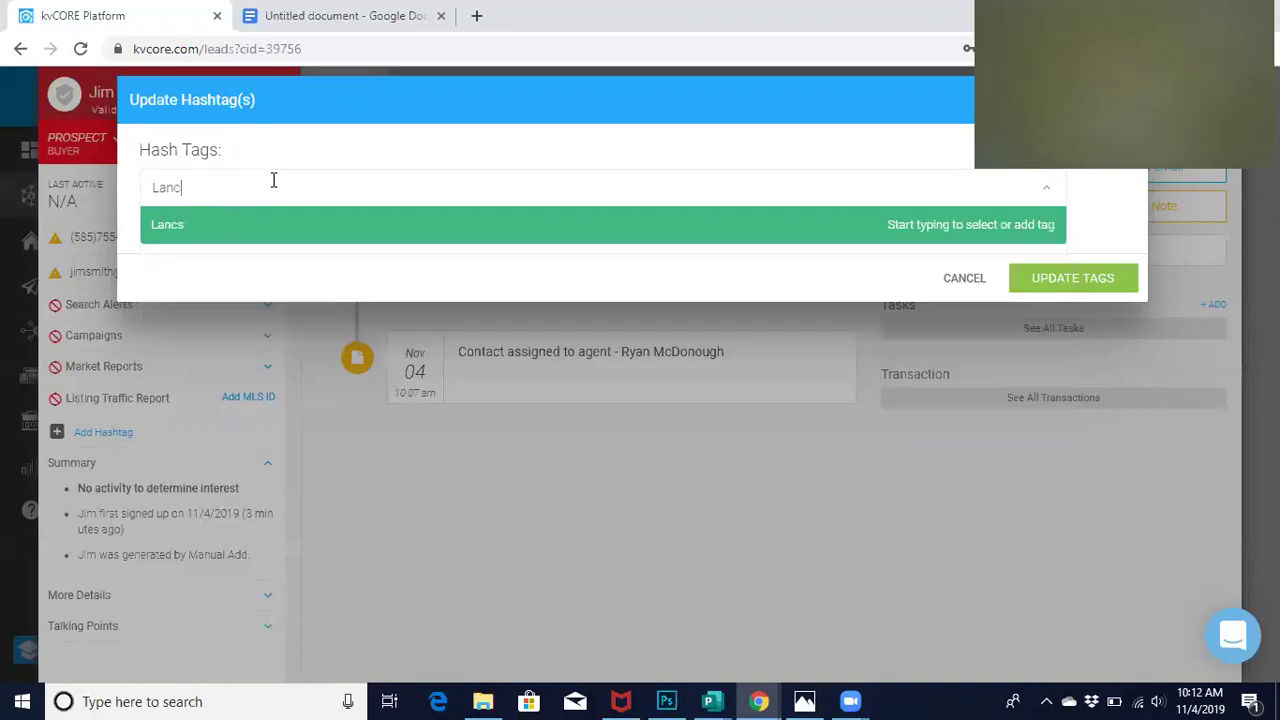
pyautogui.write('aster')
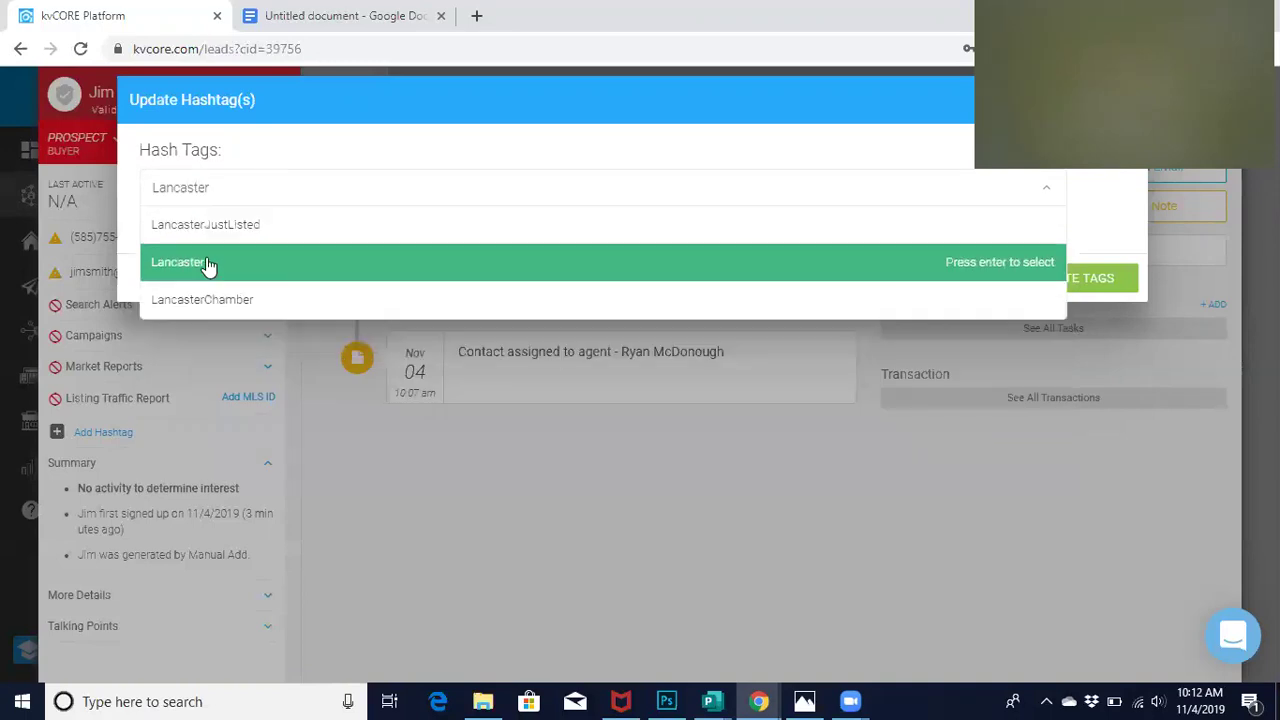
pyautogui.click(205, 263)
pyautogui.click(295, 198)
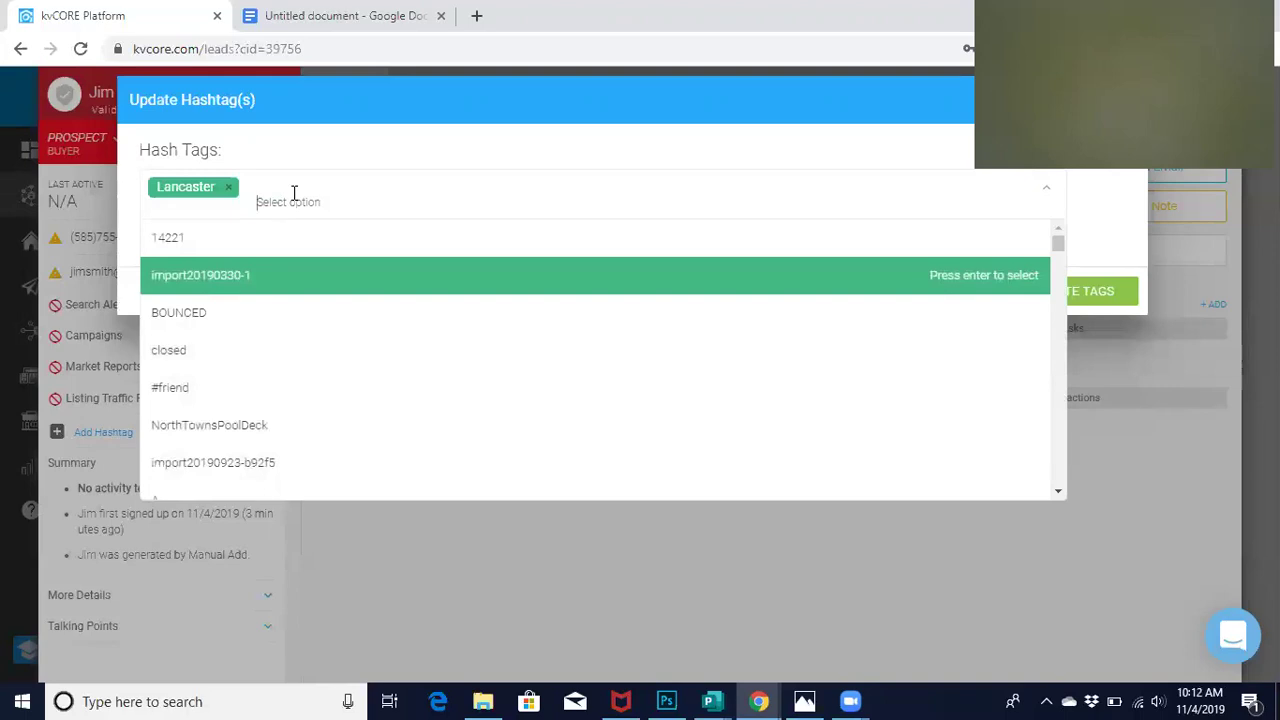
# Add hashtags 123Oak and Pool alongside Lancaster and save them with UPDATE TAGS
pyautogui.write('123')
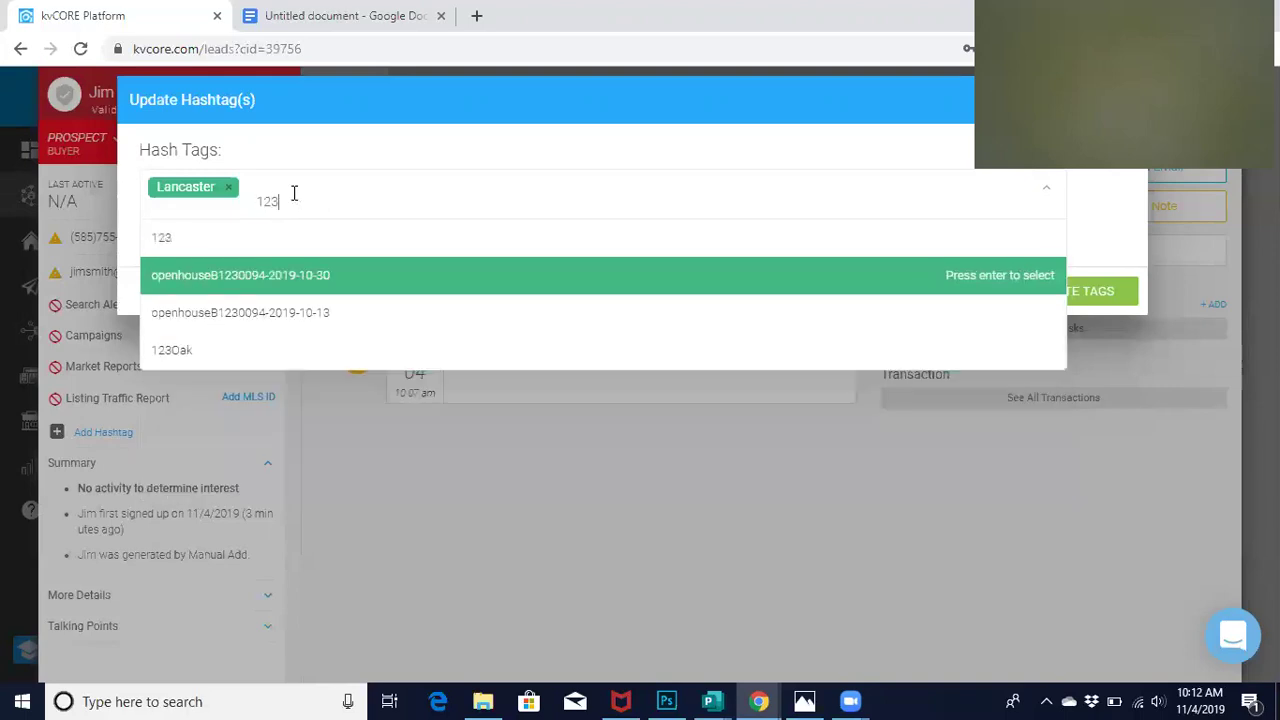
pyautogui.write('Oak')
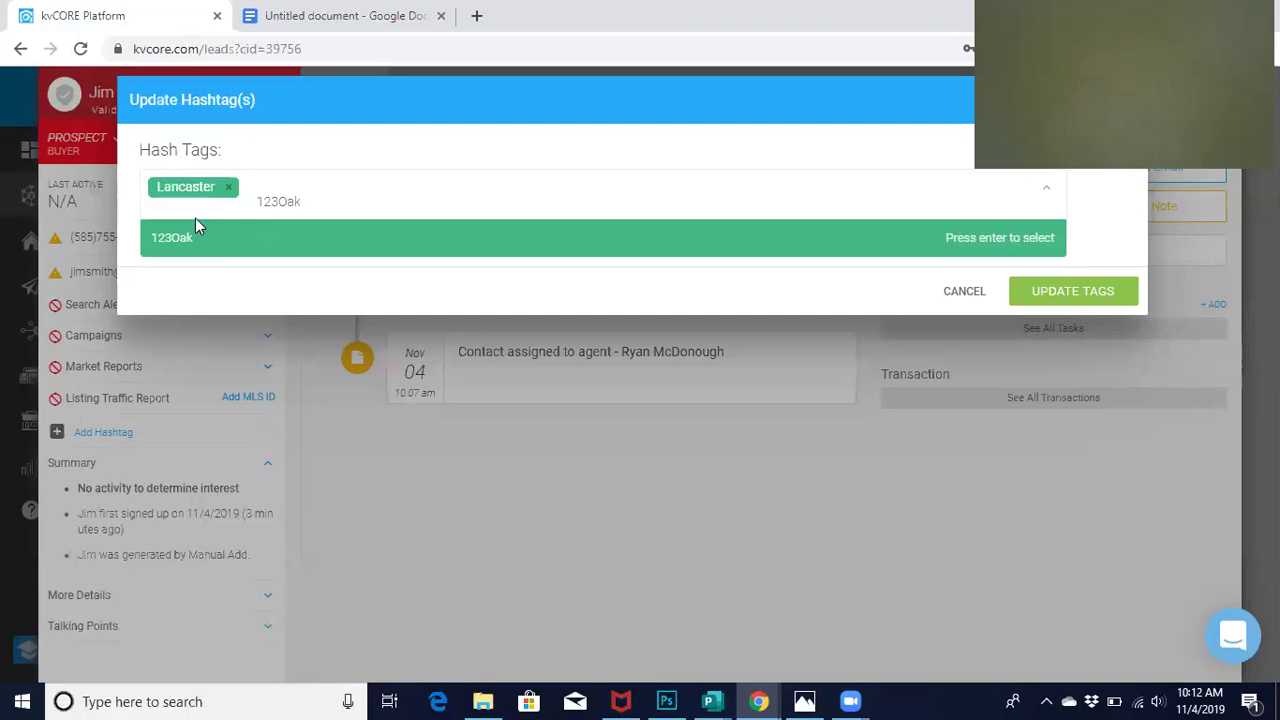
pyautogui.click(171, 247)
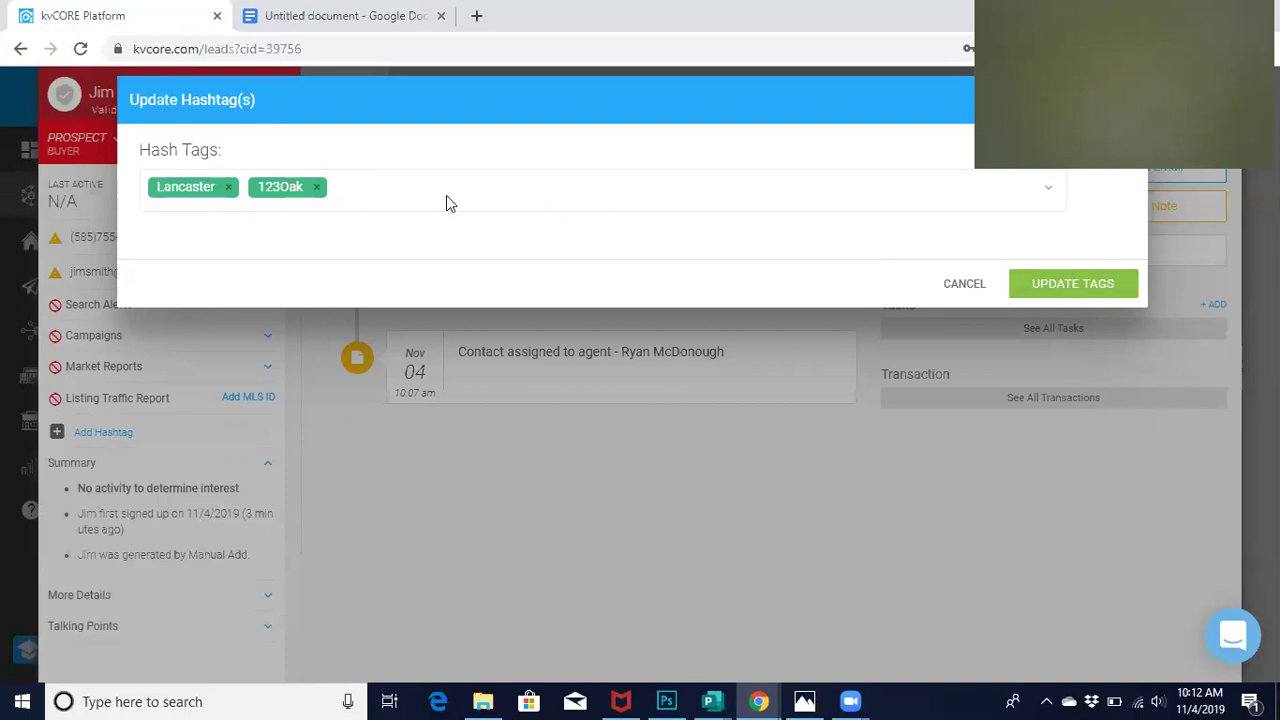
pyautogui.click(370, 190)
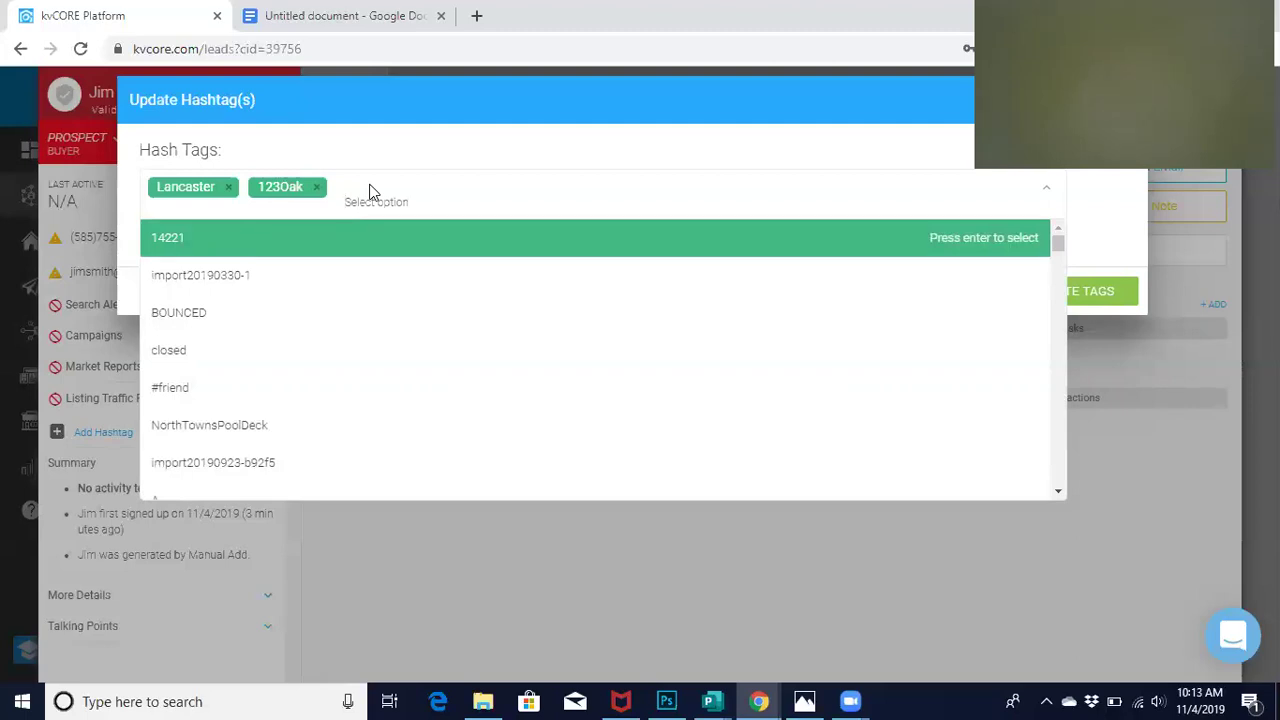
pyautogui.write('Pool')
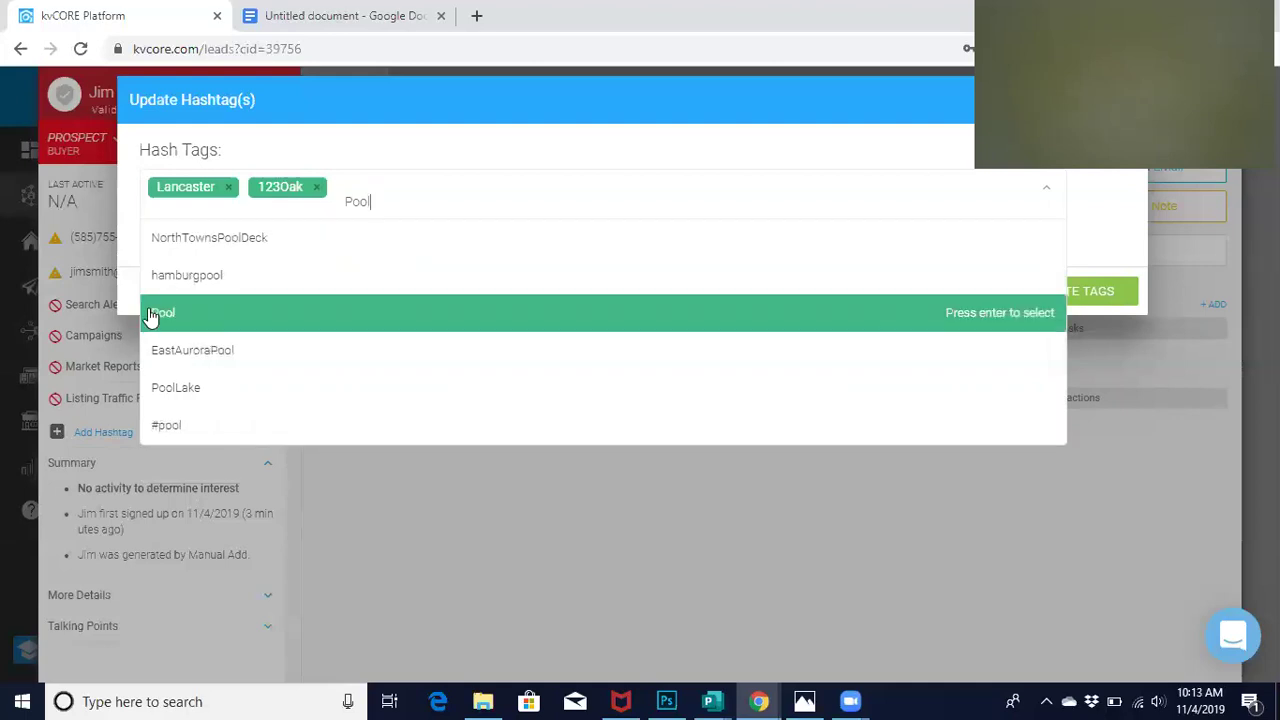
pyautogui.click(152, 314)
pyautogui.click(1073, 287)
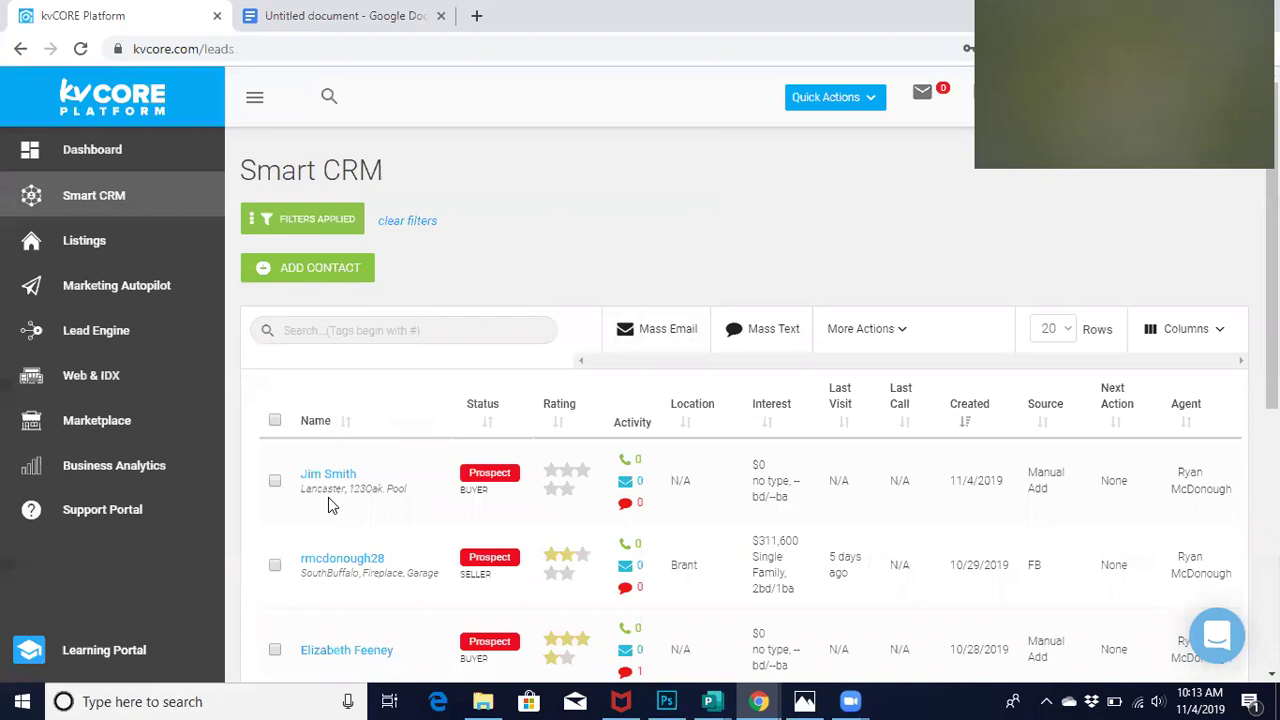
# Filter the Smart CRM lead list by the Lancaster hashtag under Lead Details
pyautogui.click(312, 224)
pyautogui.scroll(-1, 380, 513)
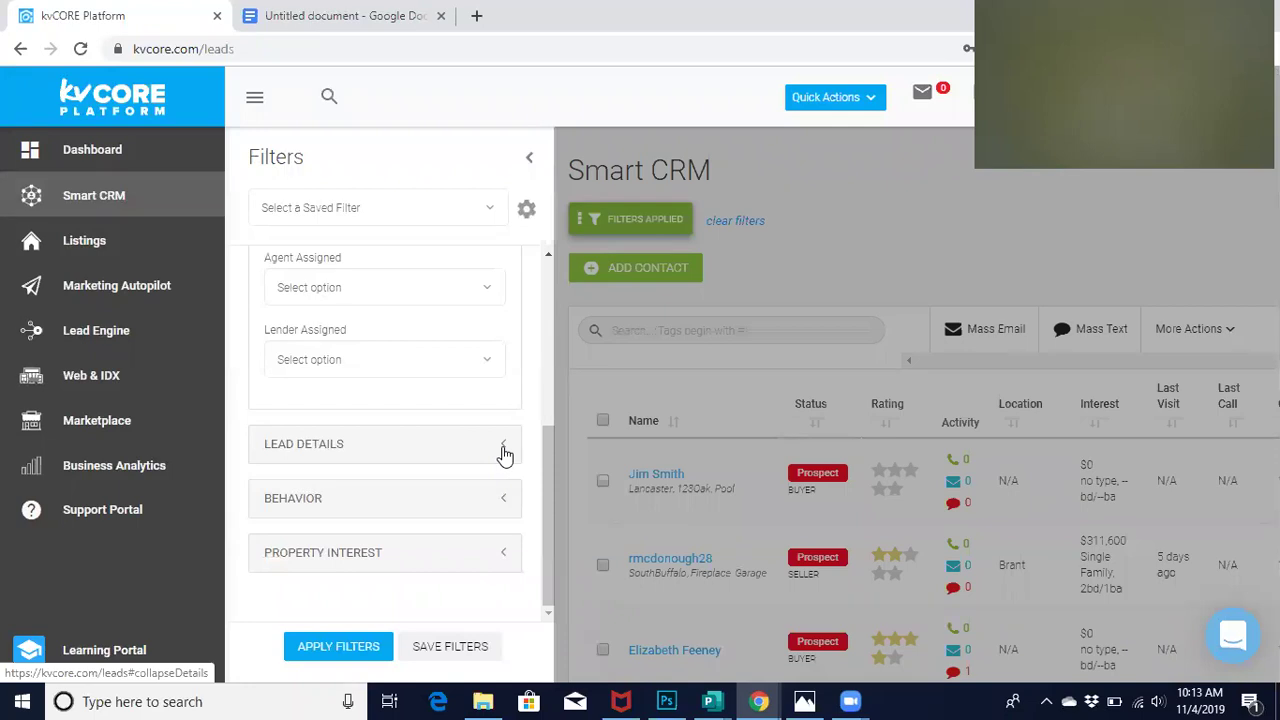
pyautogui.click(504, 447)
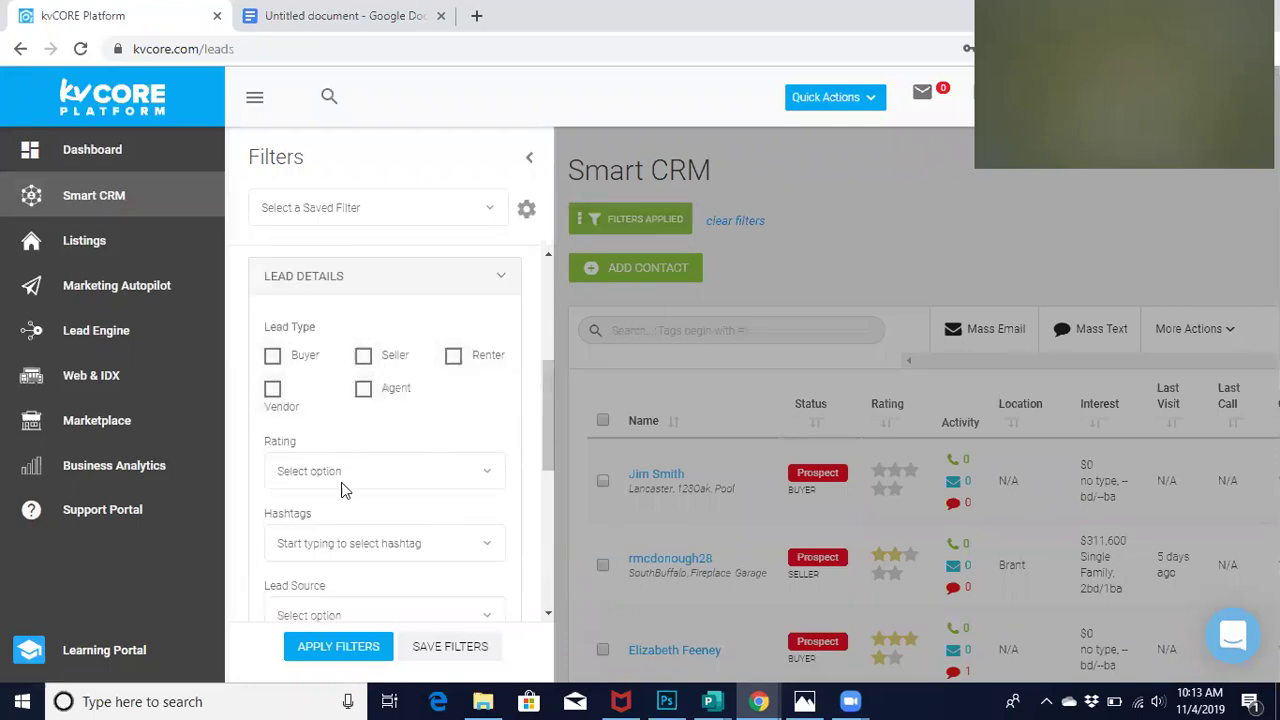
pyautogui.click(349, 540)
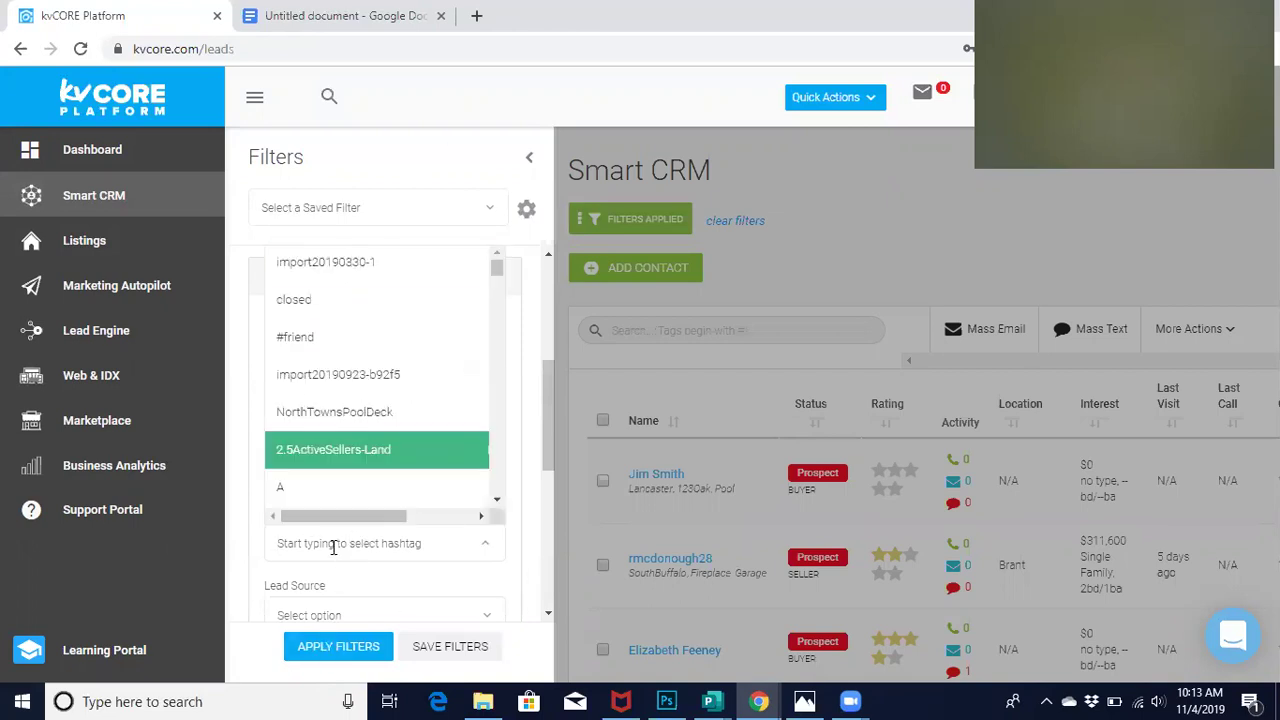
pyautogui.write('Lancaster')
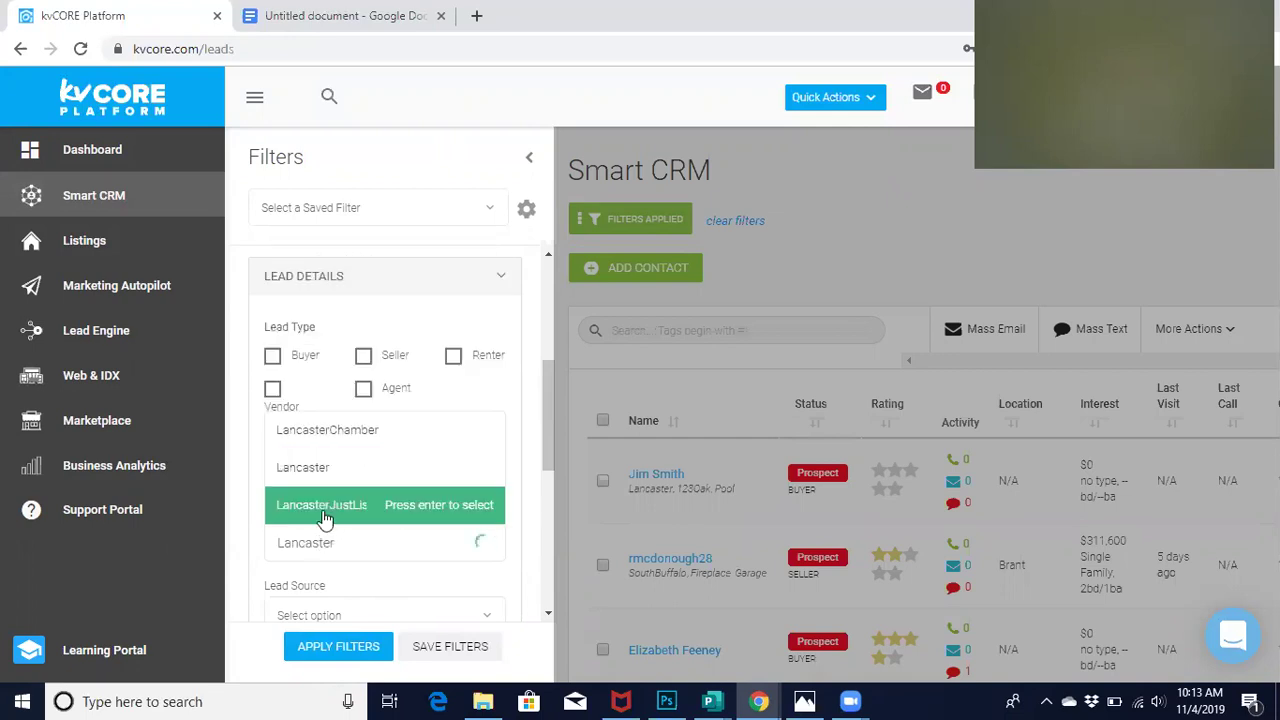
pyautogui.click(313, 468)
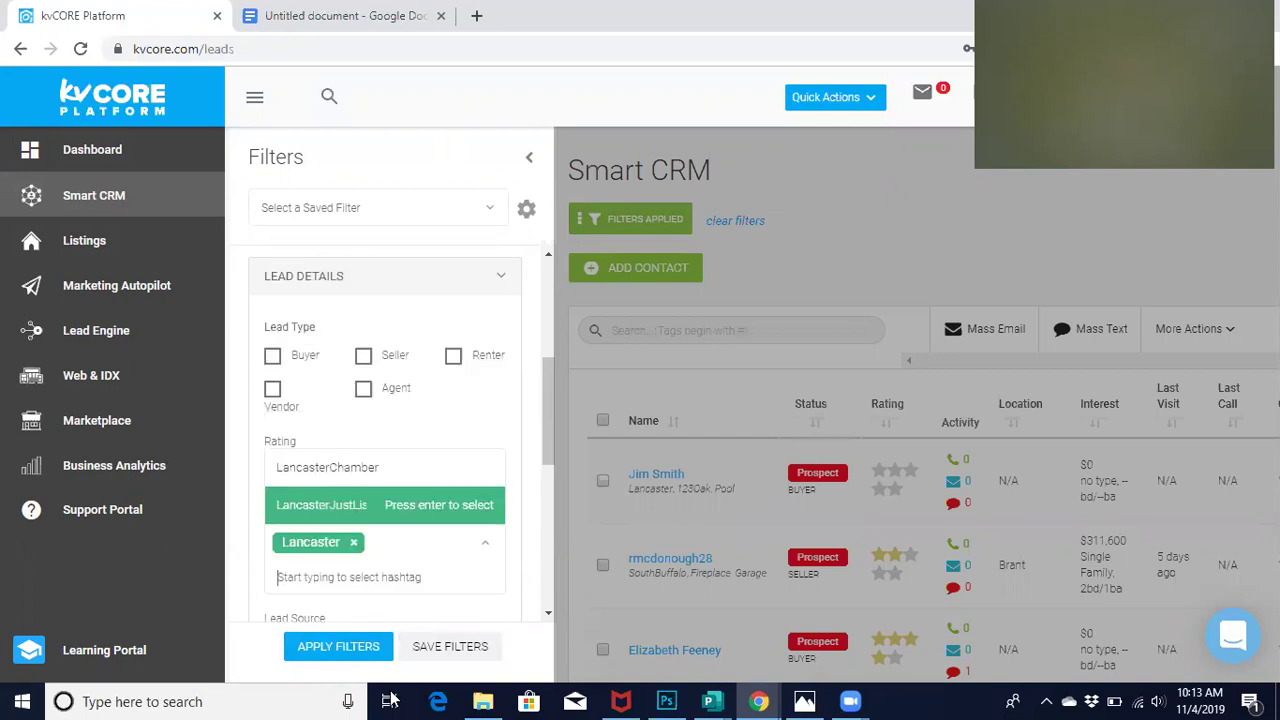
pyautogui.click(329, 647)
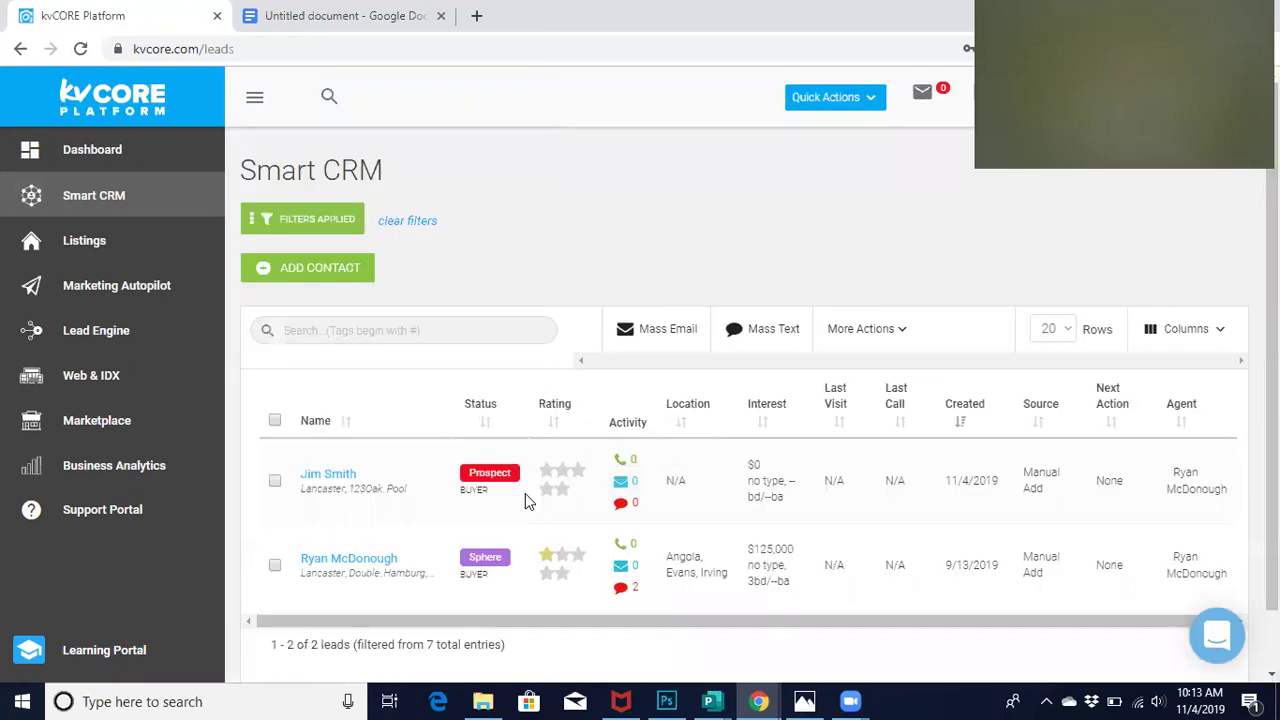
# Select both Lancaster-tagged leads with the table's select-all checkbox
pyautogui.click(274, 420)
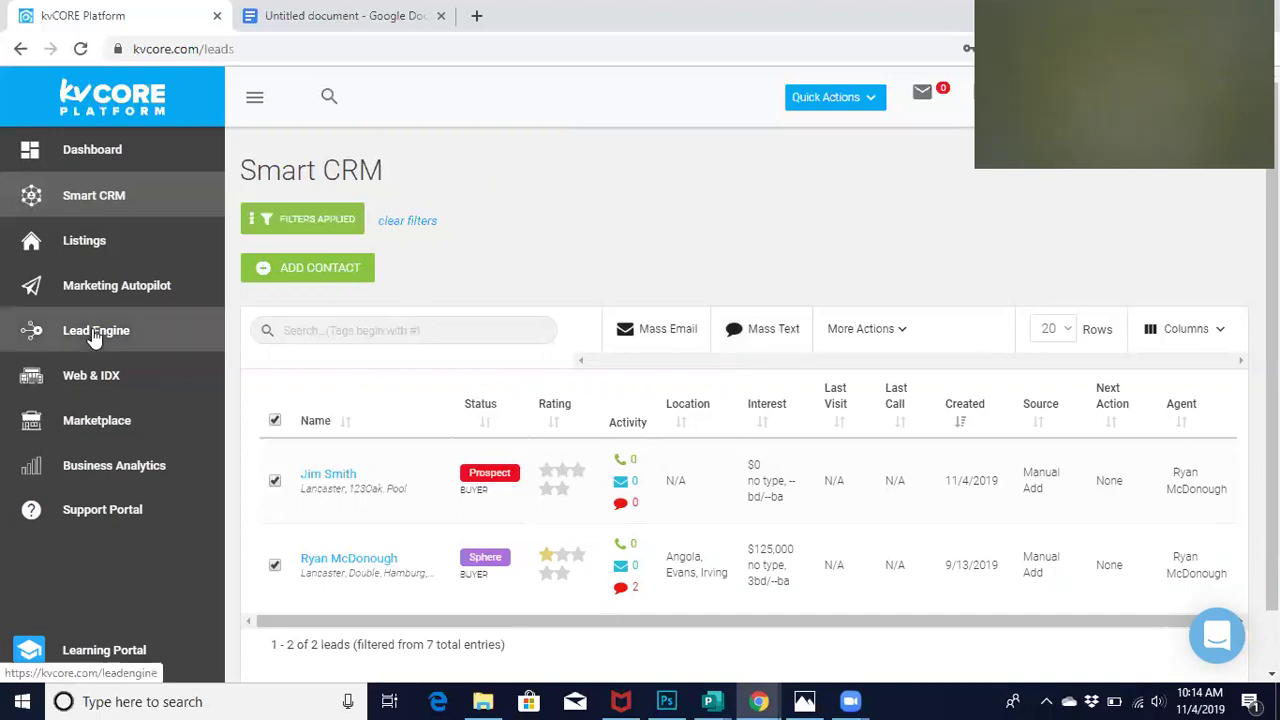
# Open the new buyer lead's record, expand Search Alerts, and add a new alert
pyautogui.click(306, 477)
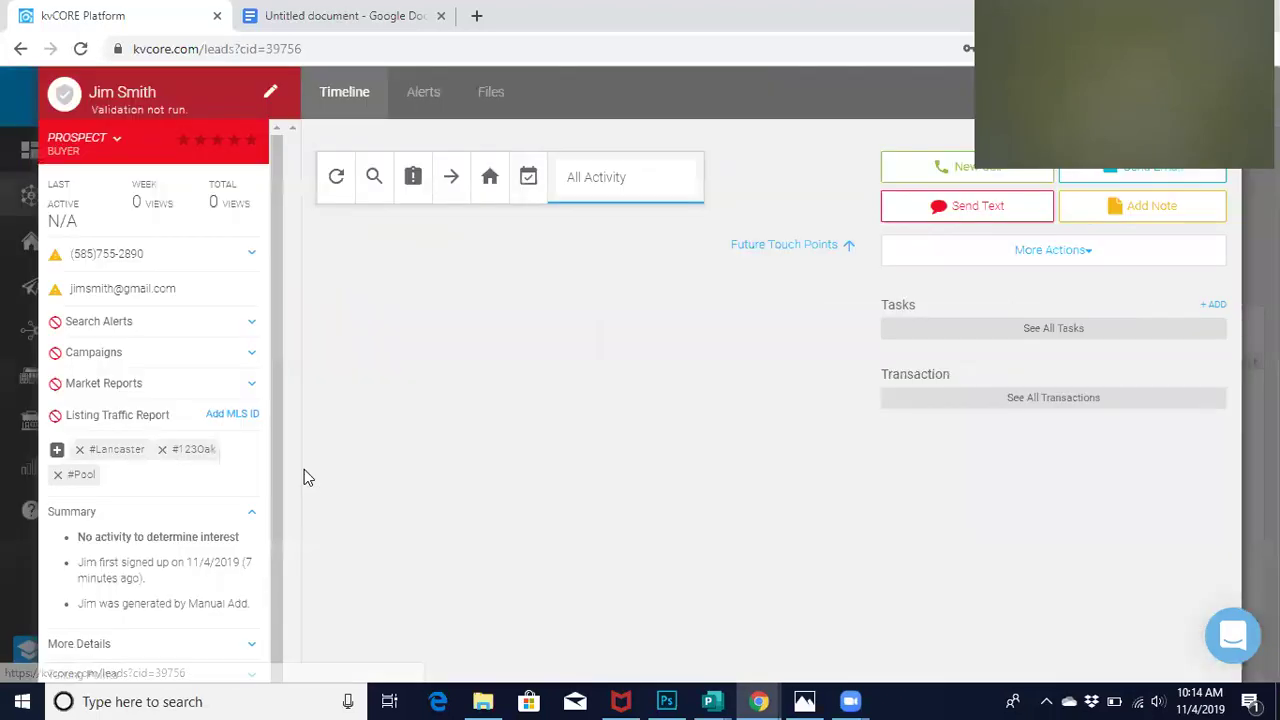
pyautogui.scroll(-1, 278, 420)
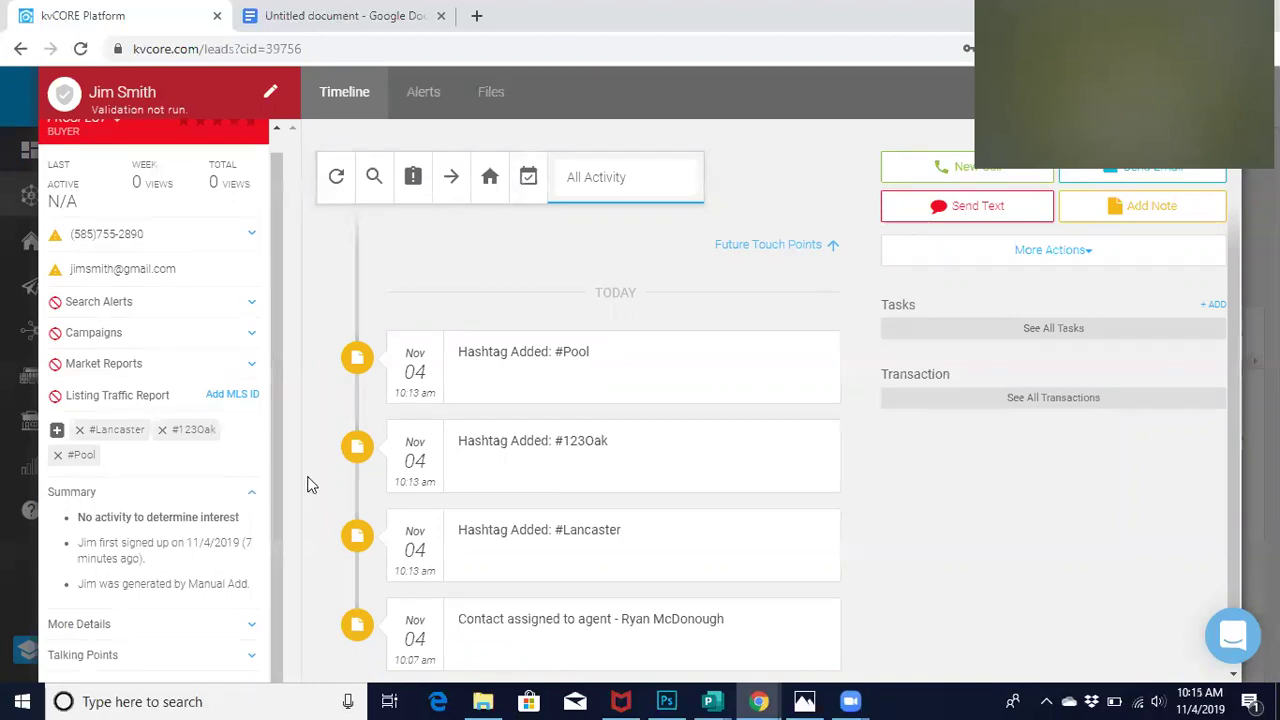
pyautogui.click(138, 305)
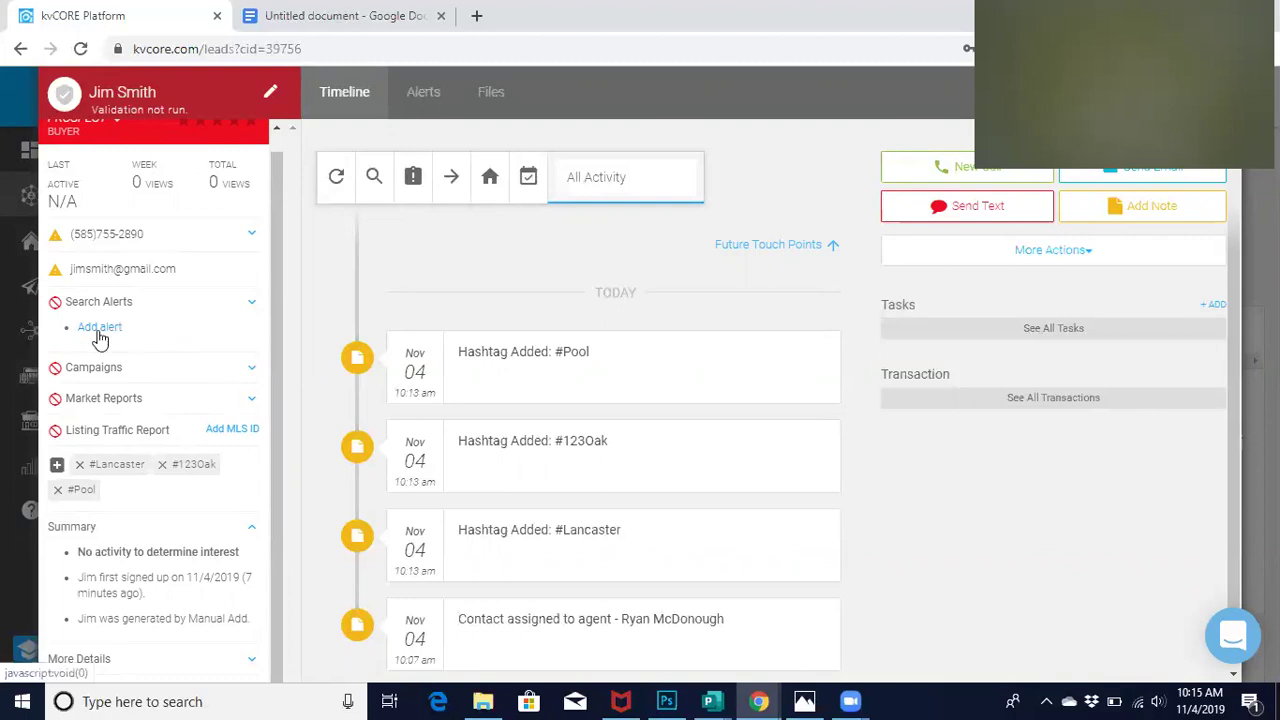
pyautogui.click(98, 330)
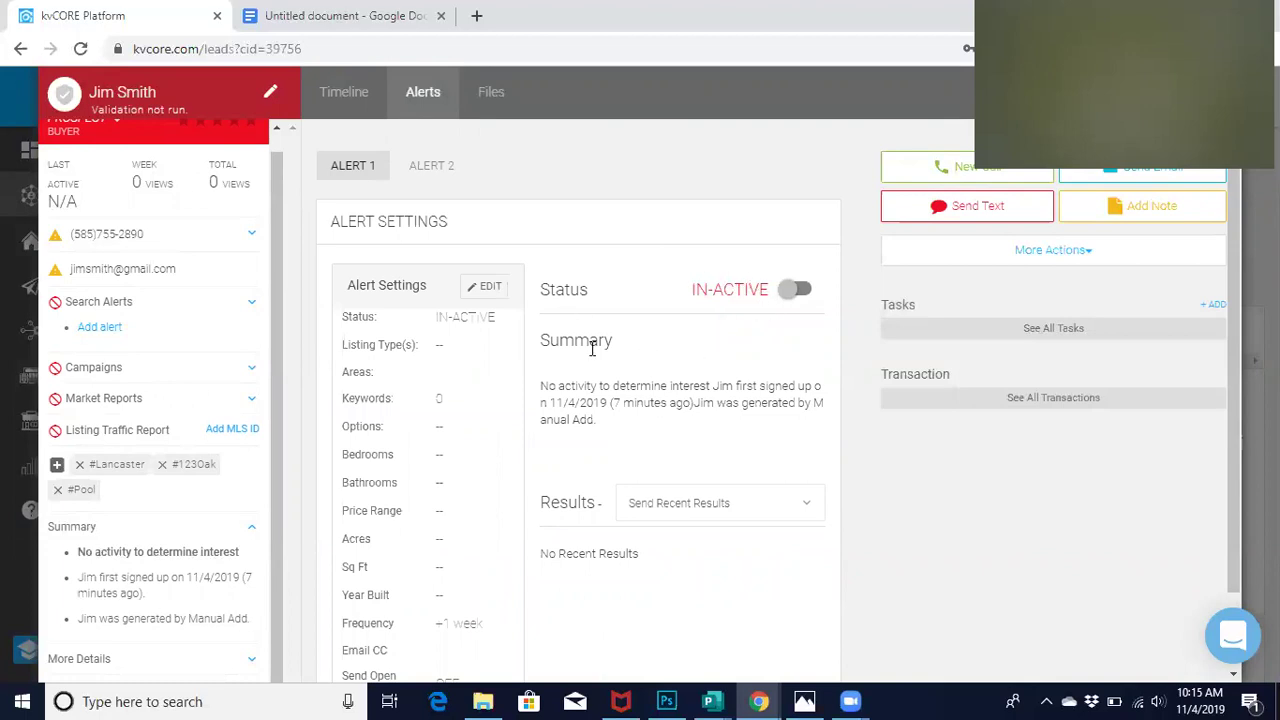
# Edit the new alert and set its listing type to Single Family
pyautogui.click(478, 297)
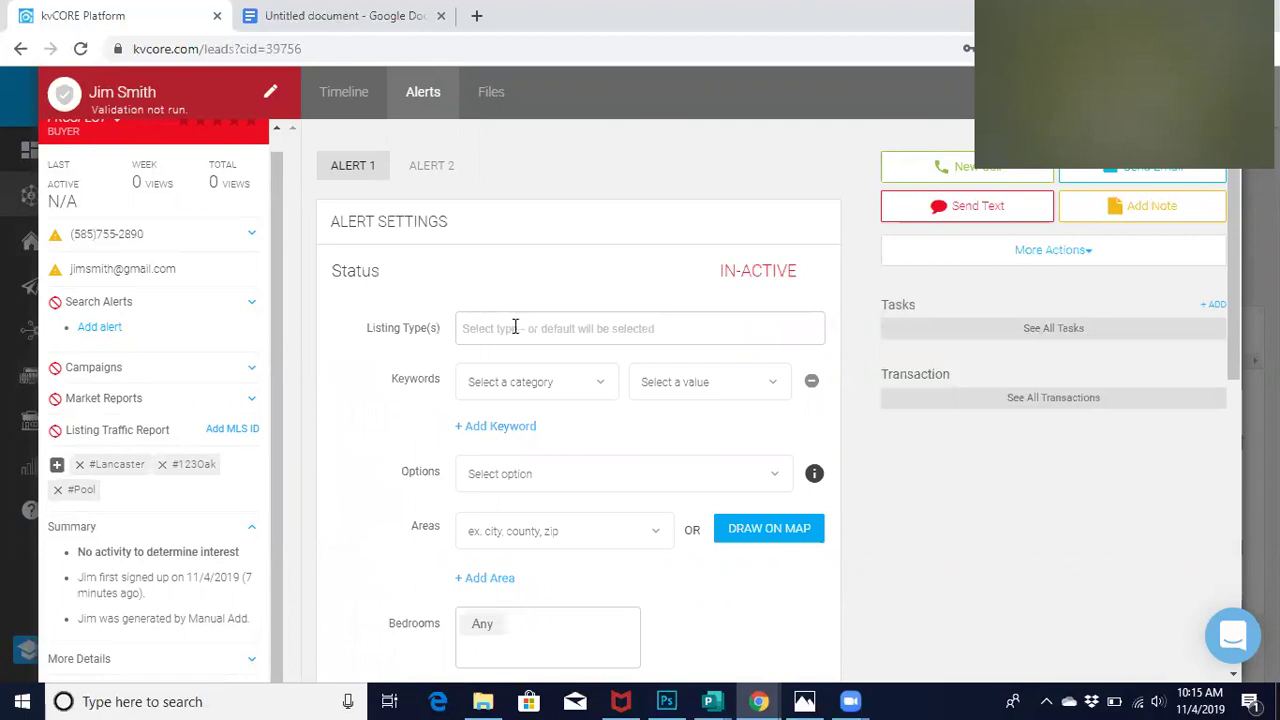
pyautogui.click(508, 328)
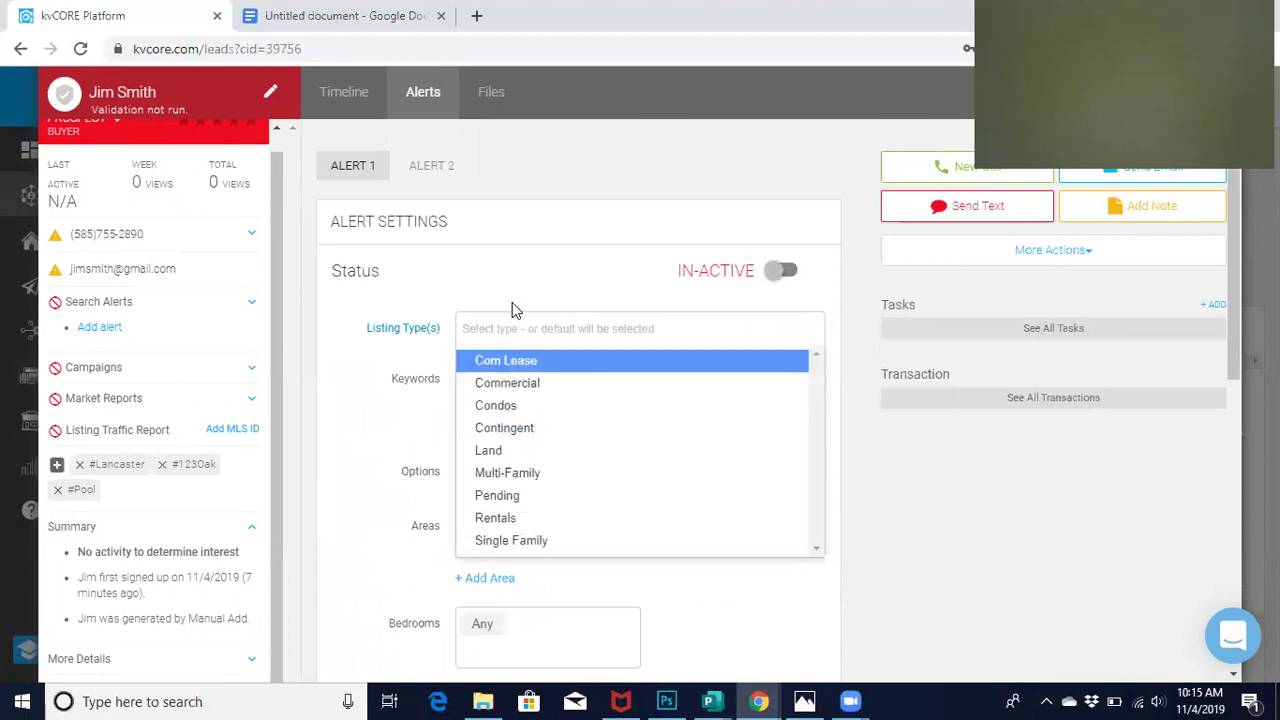
pyautogui.click(521, 539)
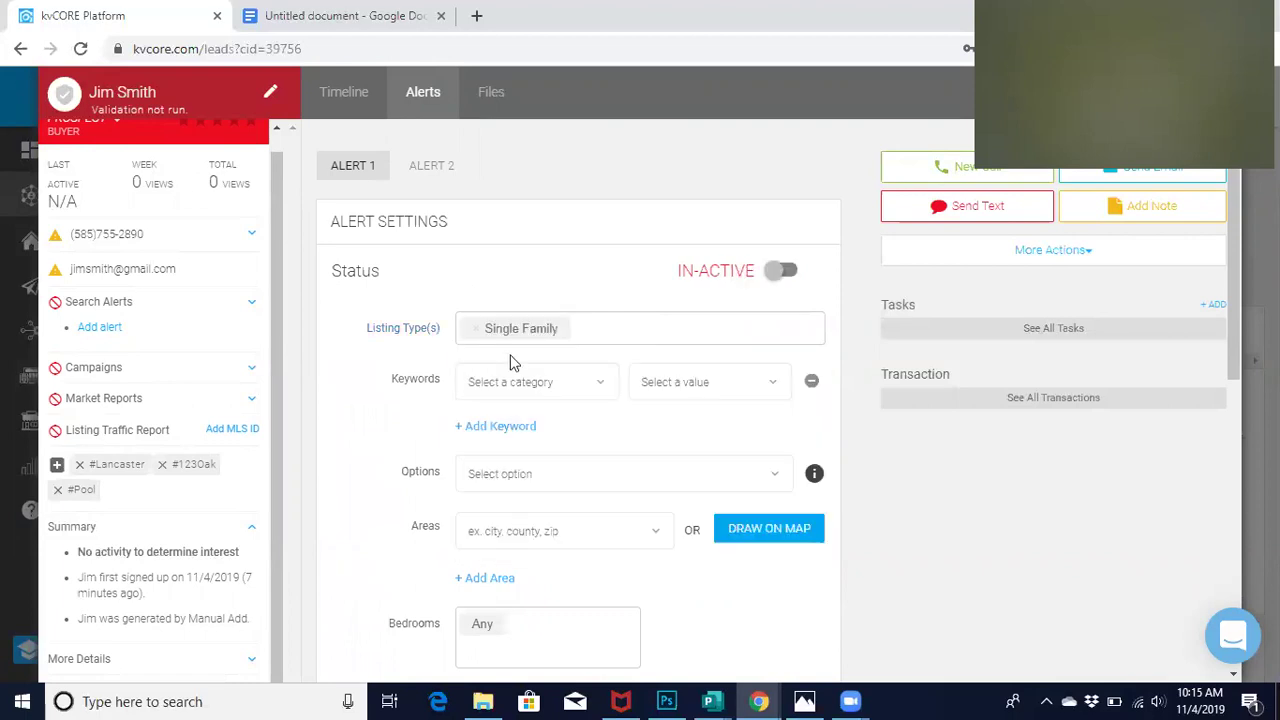
pyautogui.click(487, 378)
pyautogui.scroll(-1, 474, 417)
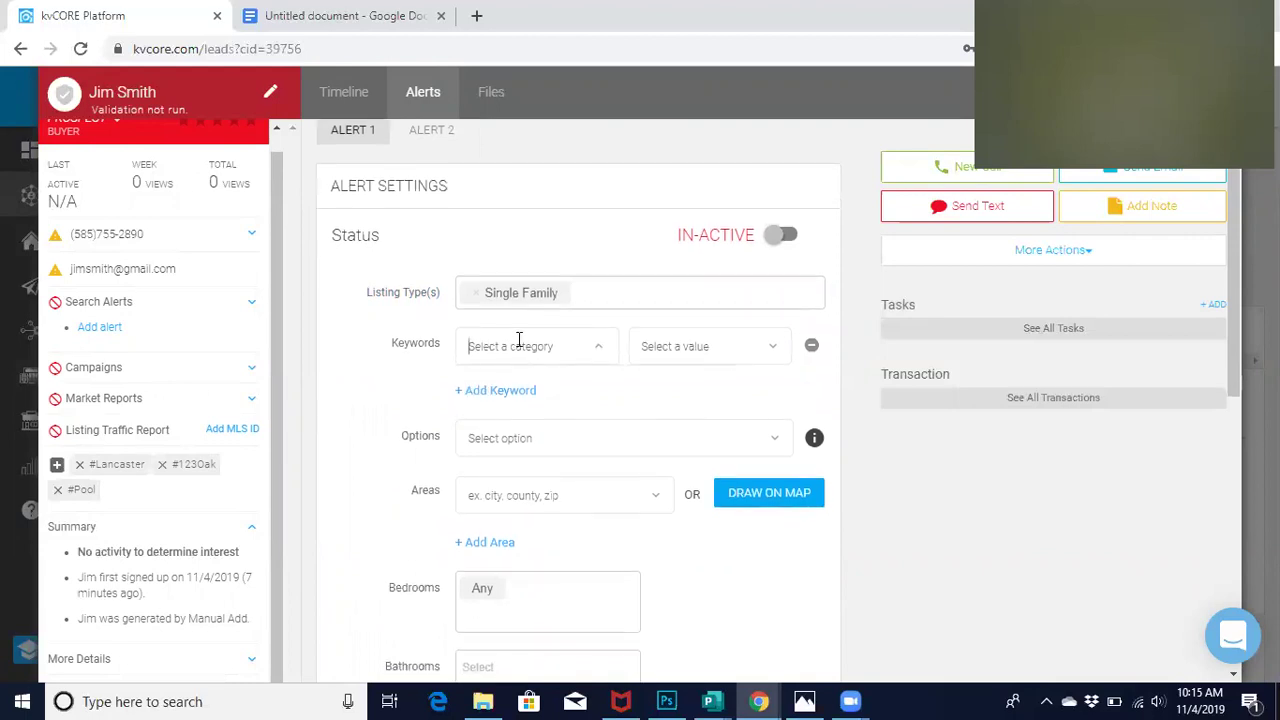
pyautogui.click(596, 349)
pyautogui.scroll(-2, 440, 455)
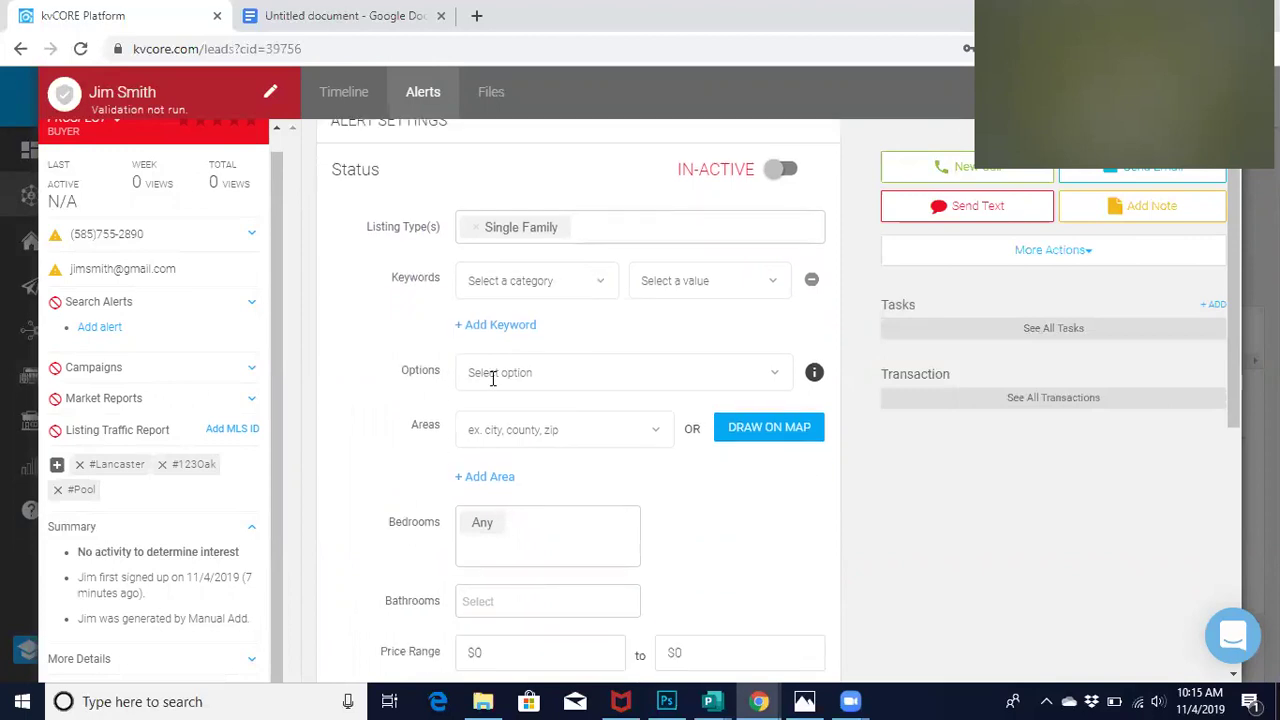
# Set the alert's area to area:Lancaster
pyautogui.click(497, 377)
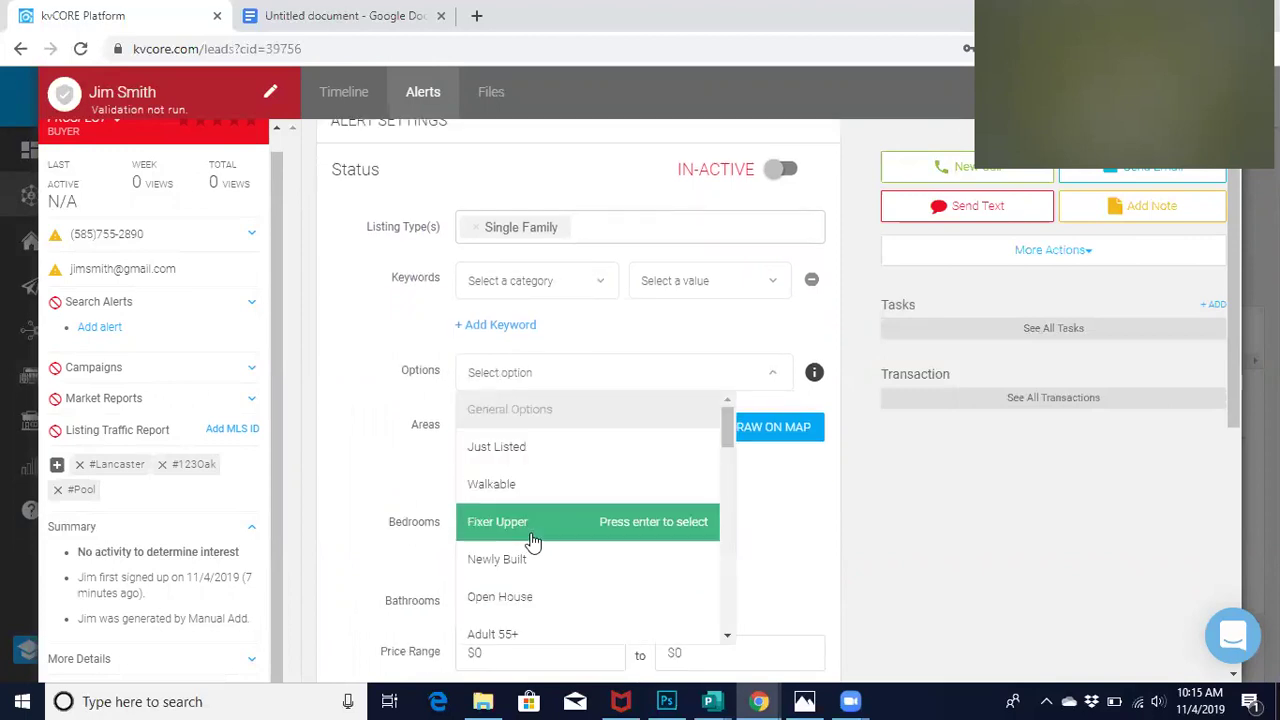
pyautogui.scroll(-1, 532, 541)
pyautogui.scroll(-3, 532, 541)
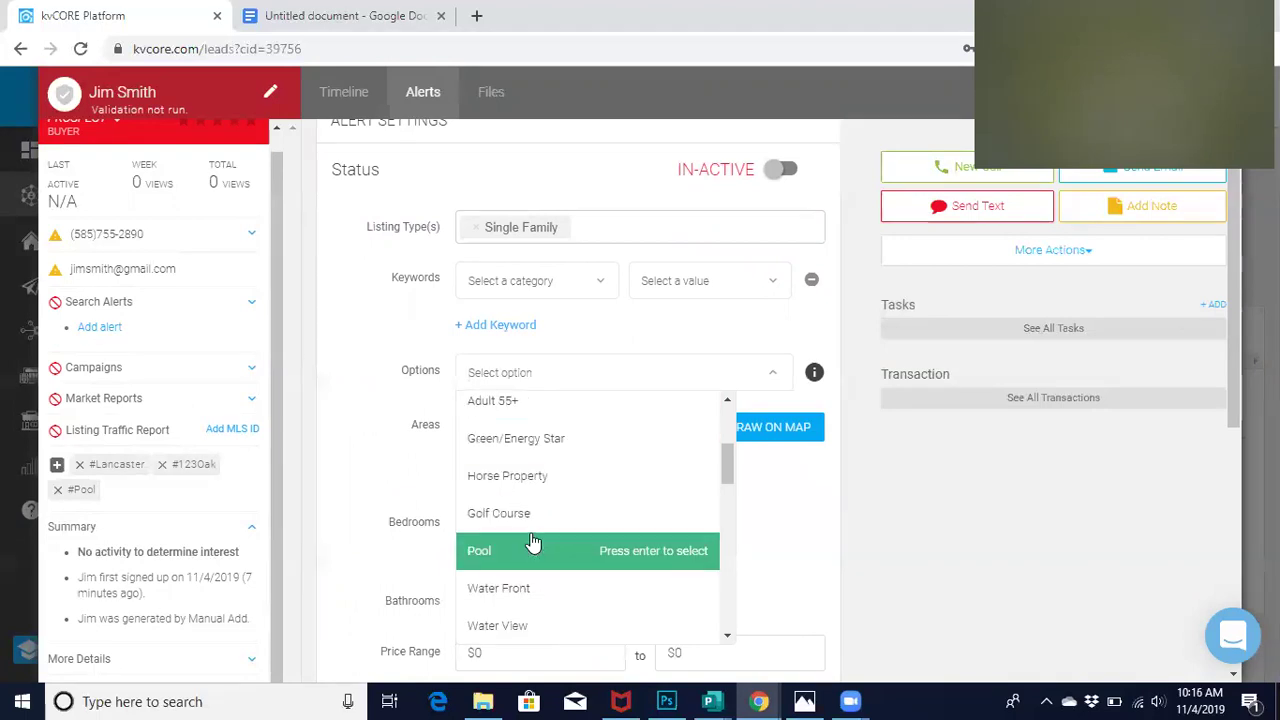
pyautogui.click(476, 440)
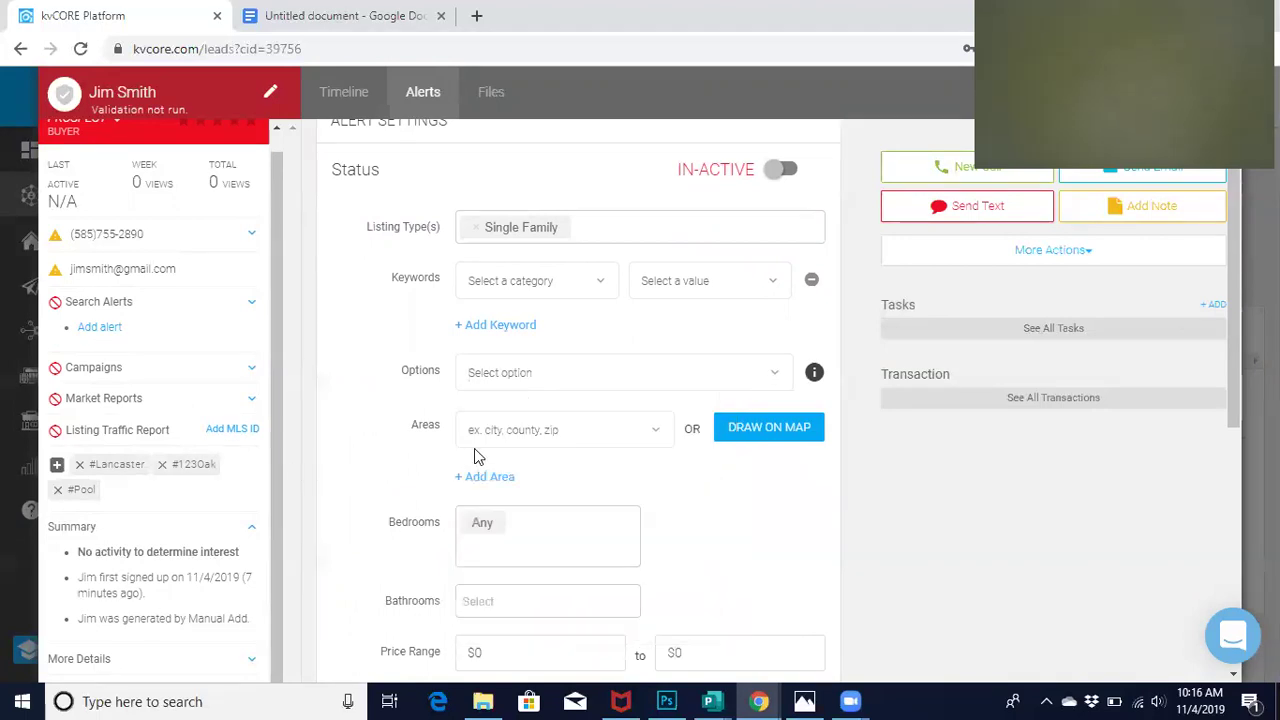
pyautogui.write('Lanc')
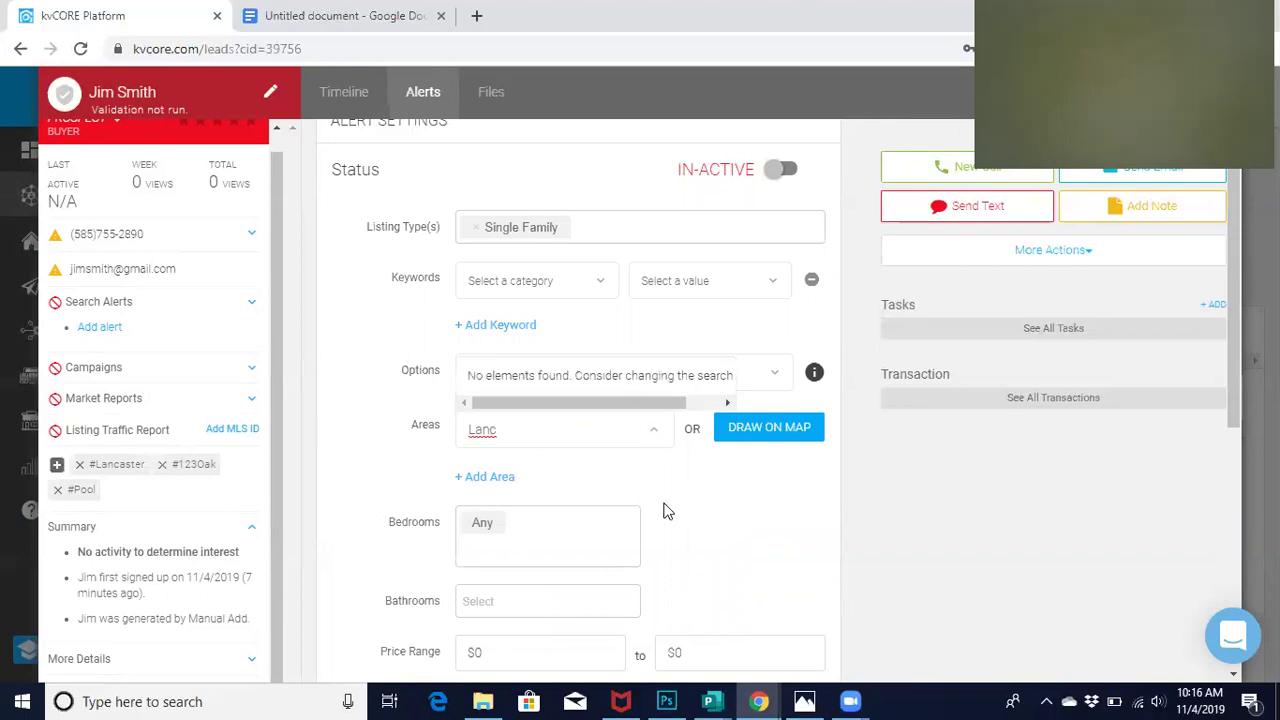
pyautogui.write('aster')
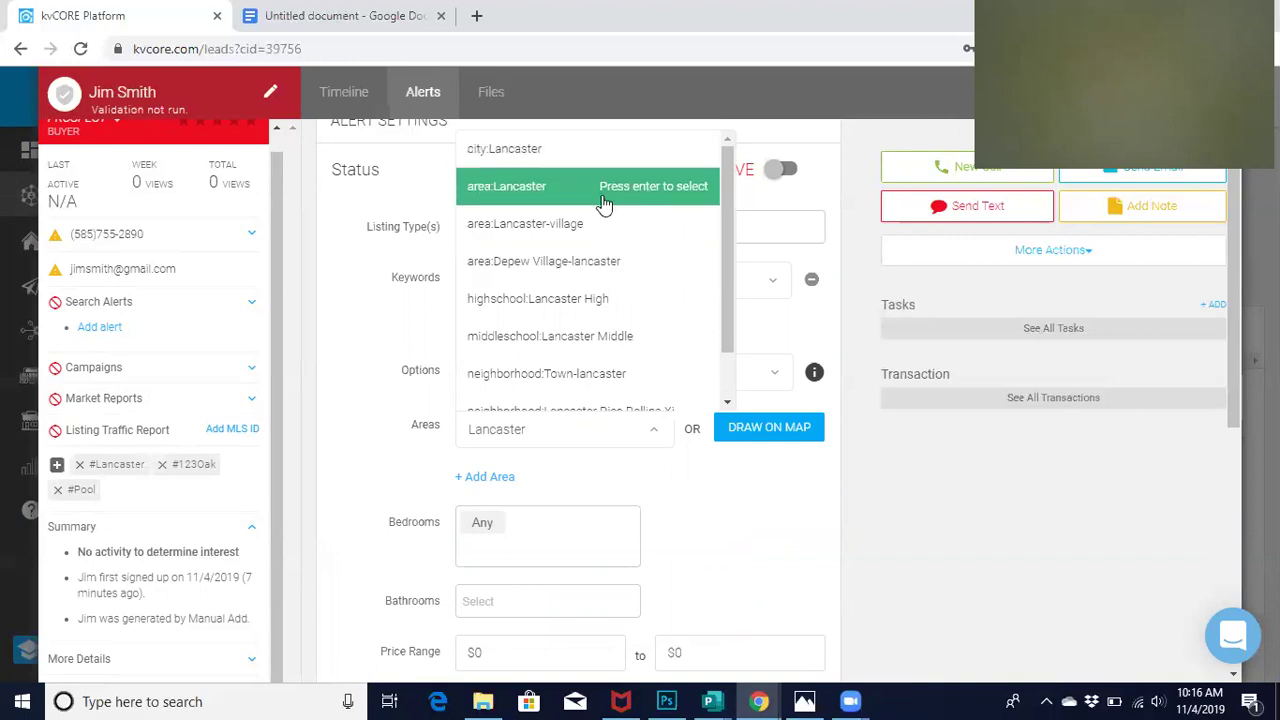
pyautogui.click(546, 186)
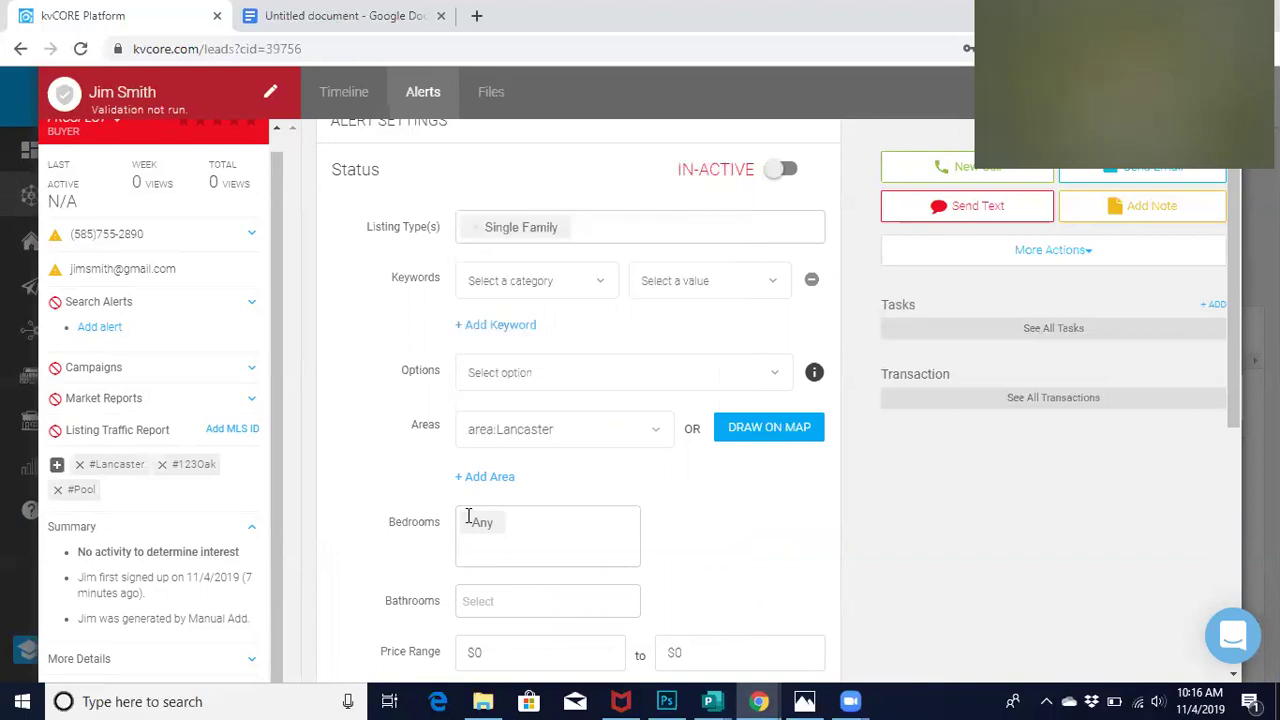
# Require at least 2+ bedrooms in the alert
pyautogui.scroll(-2, 412, 519)
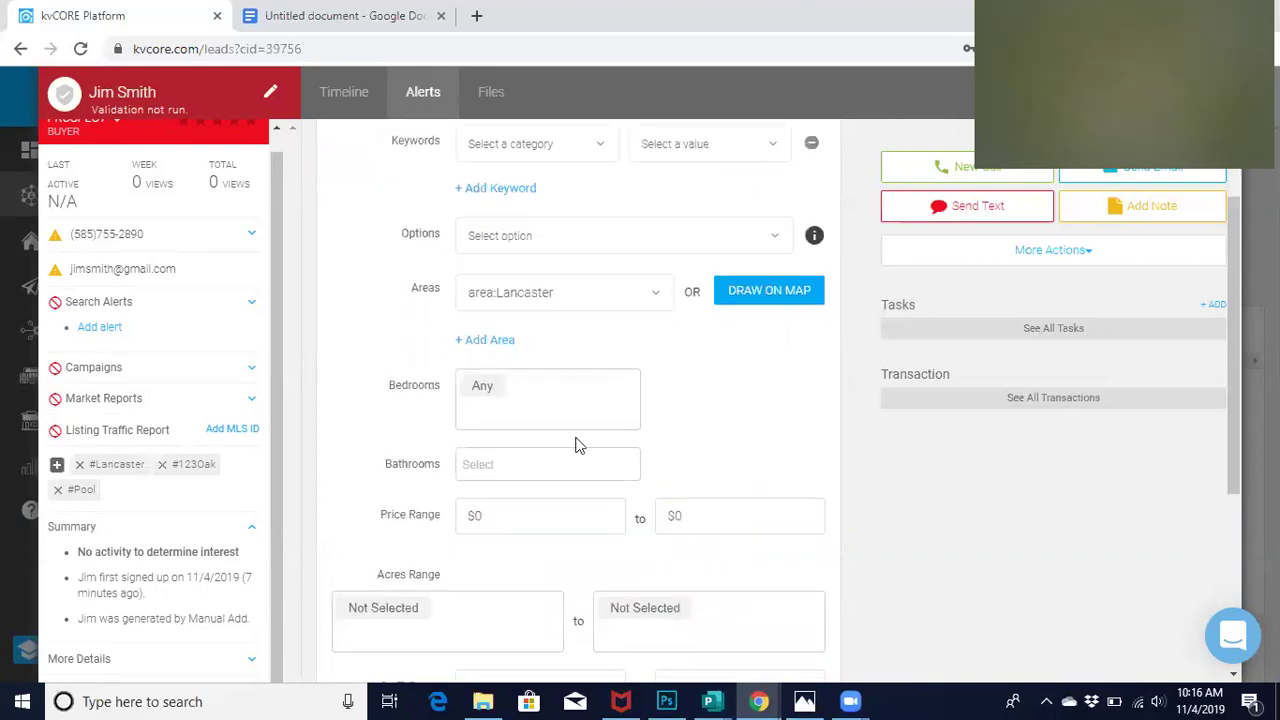
pyautogui.click(523, 384)
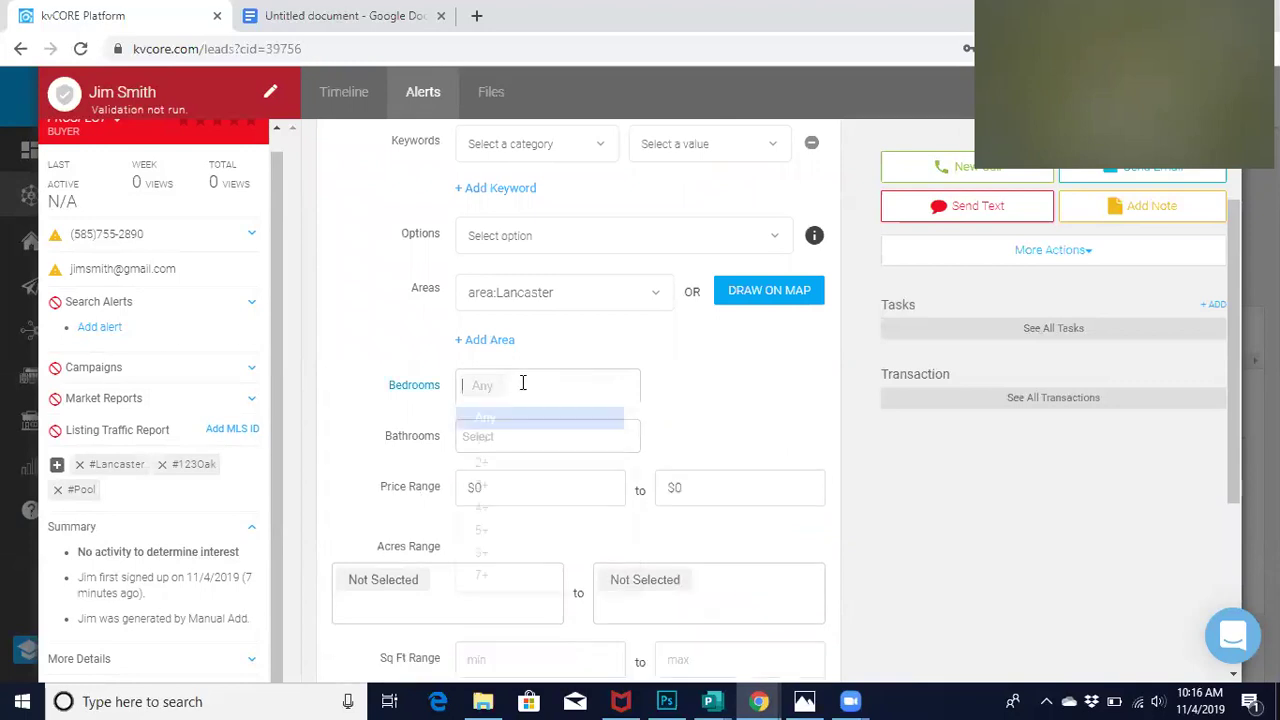
pyautogui.click(513, 467)
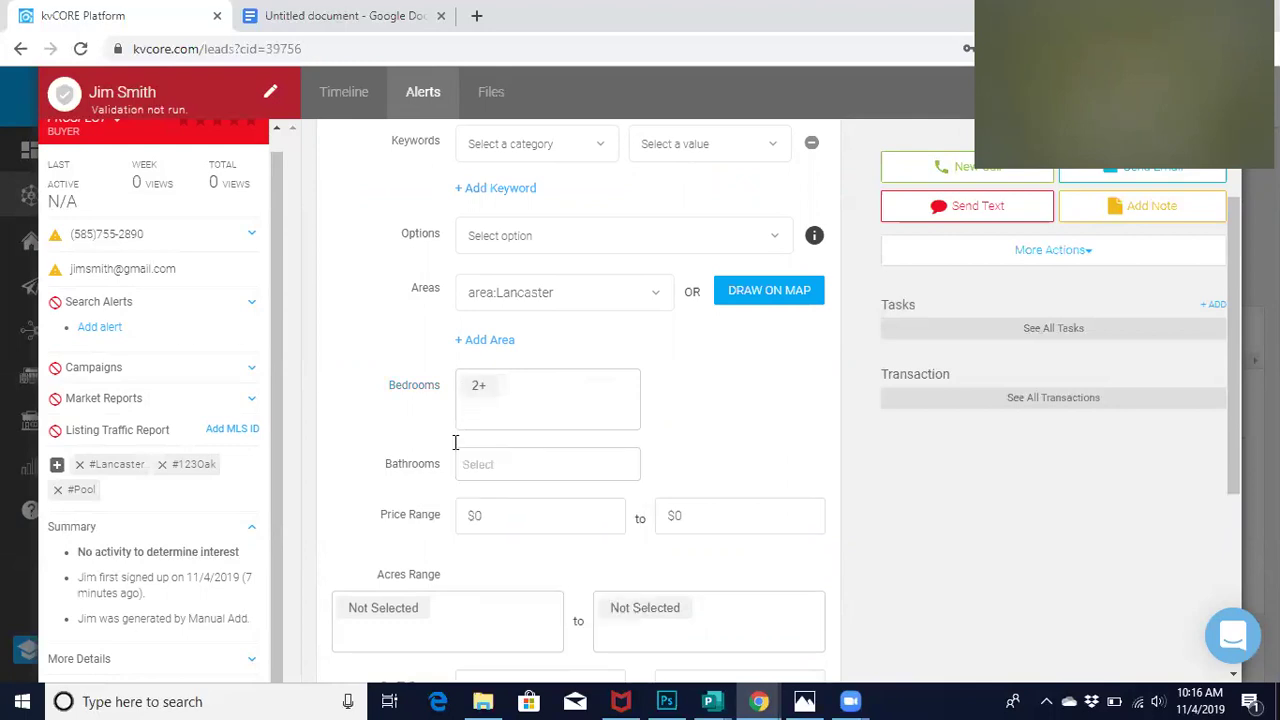
# Set the alert's price range to $110,000 minimum and $190,000 maximum
pyautogui.scroll(-1, 366, 423)
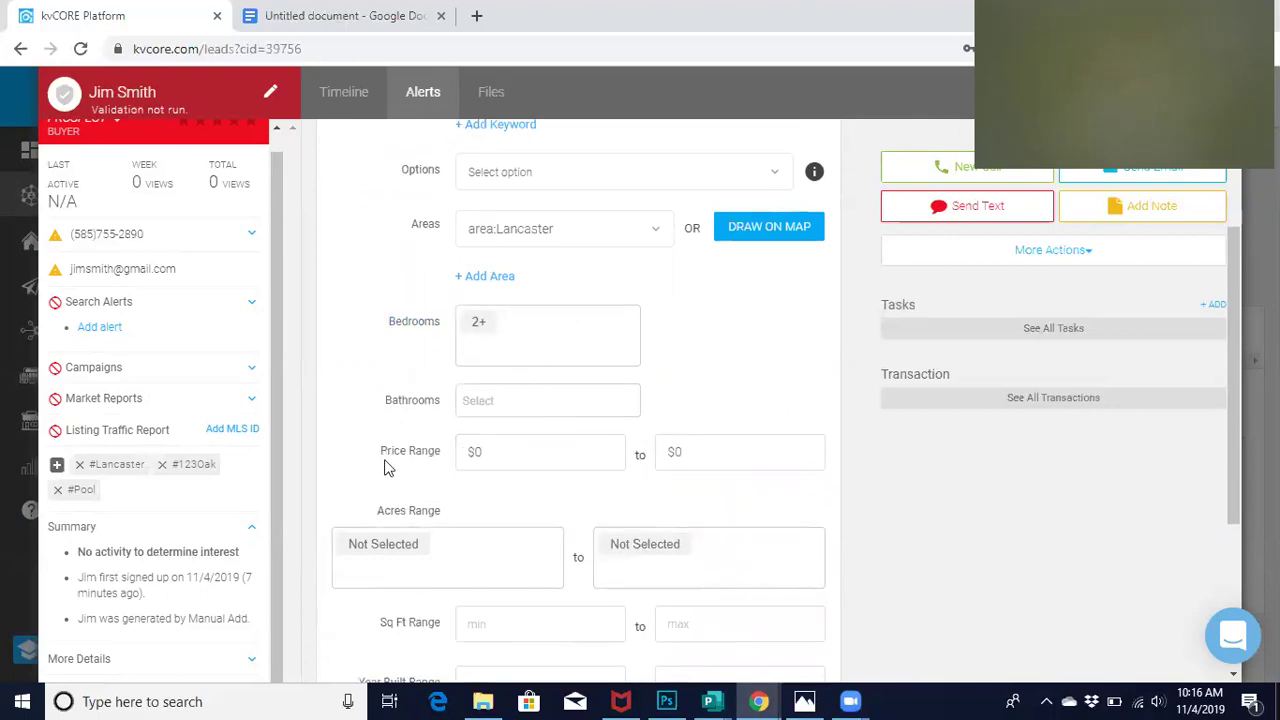
pyautogui.scroll(-1, 388, 468)
pyautogui.click(498, 402)
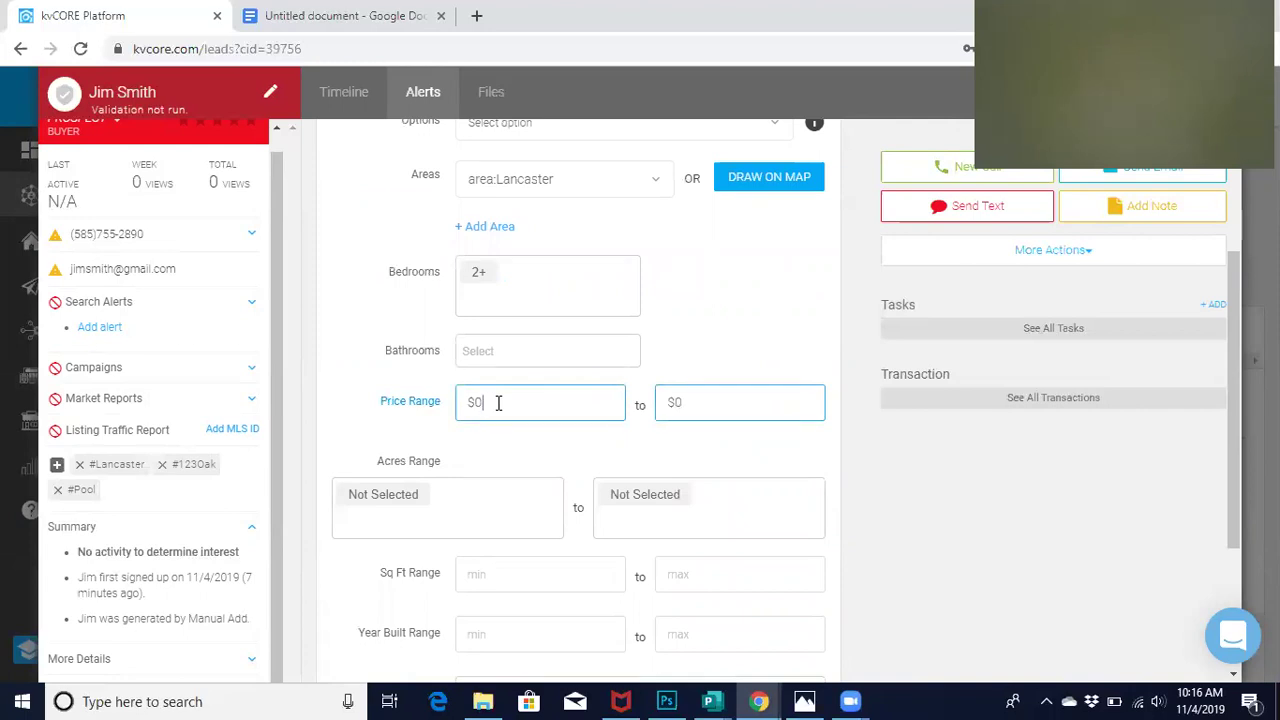
pyautogui.click(717, 401)
pyautogui.write('190,000')
pyautogui.click(552, 402)
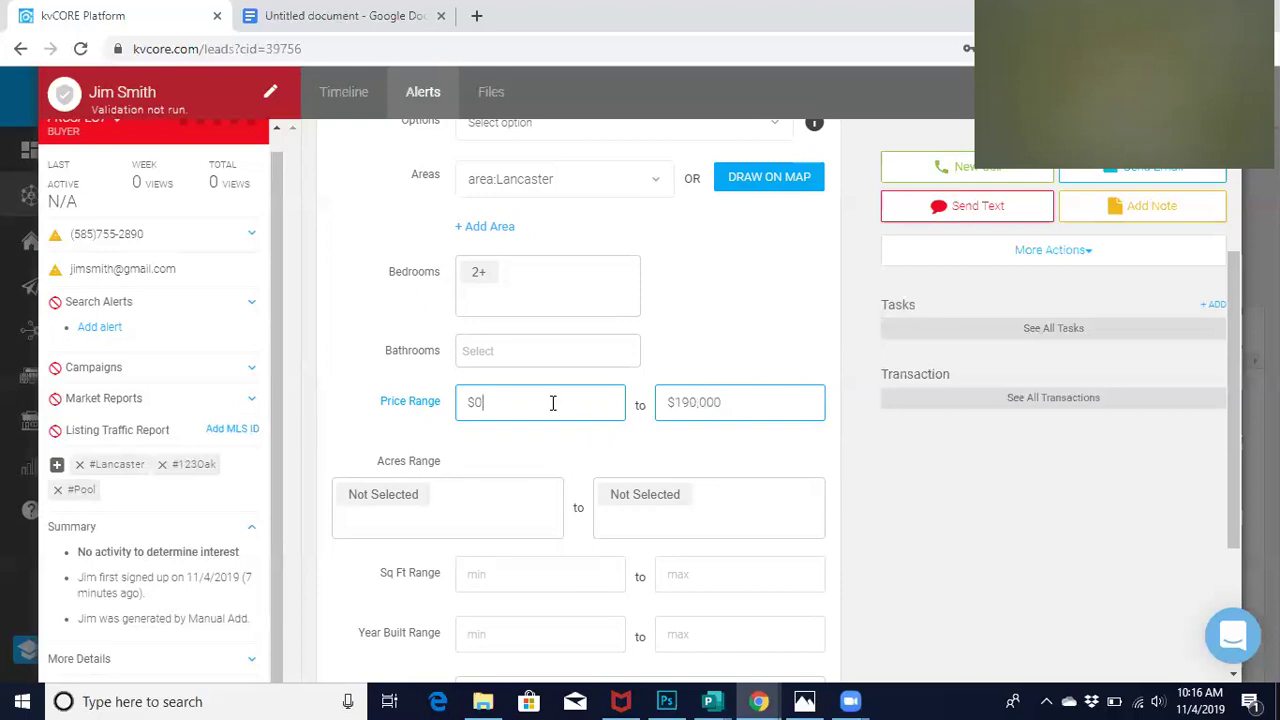
pyautogui.write('110,000')
pyautogui.click(371, 422)
pyautogui.scroll(-1, 371, 422)
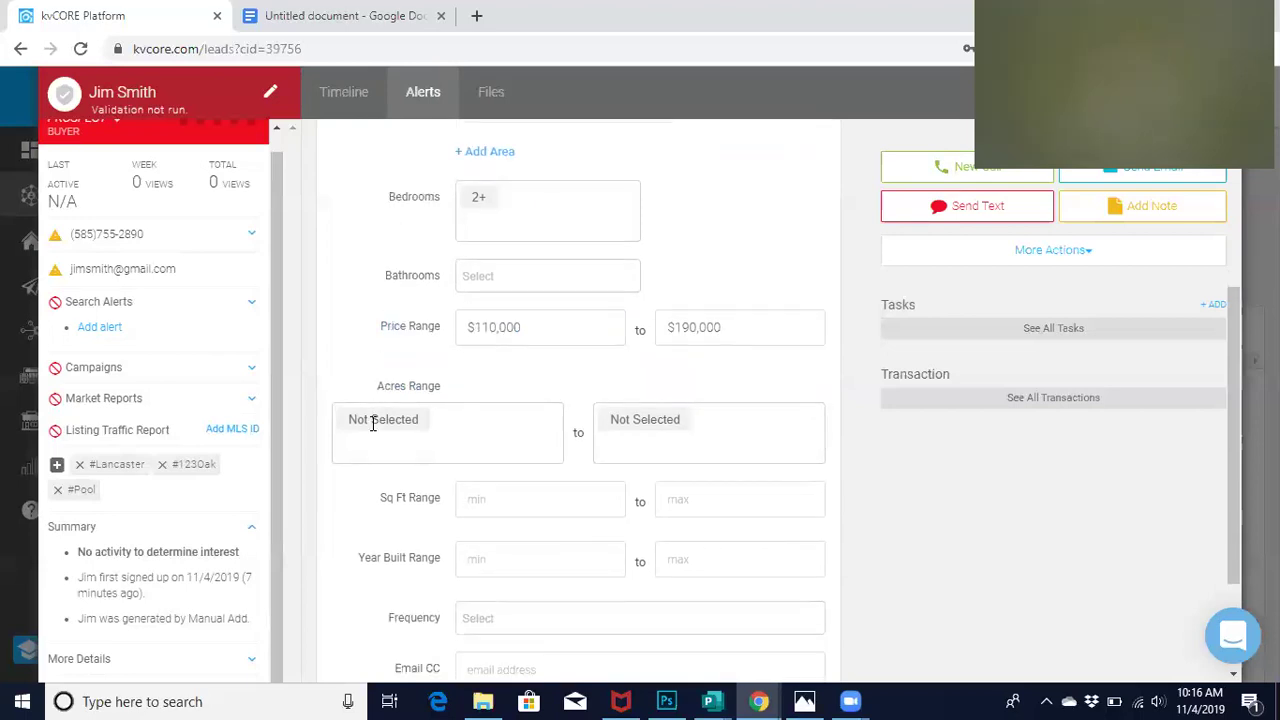
pyautogui.scroll(-2, 391, 562)
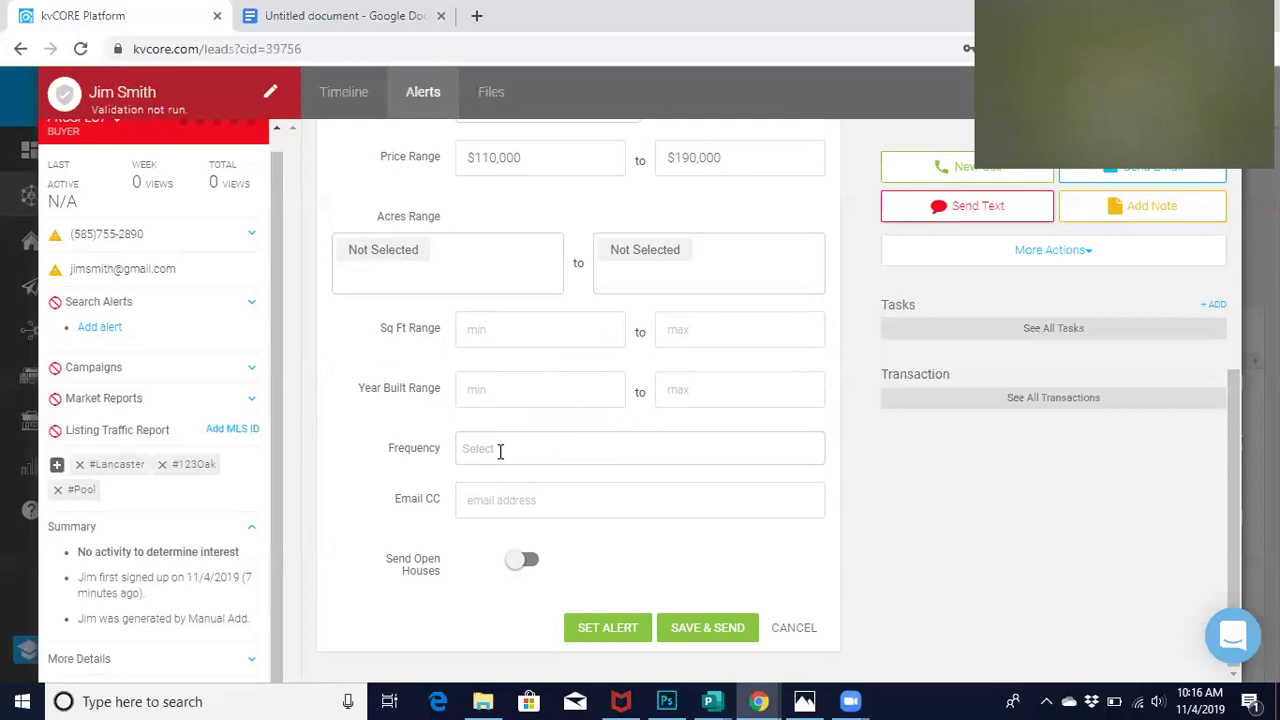
# Set the alert frequency to ASAP
pyautogui.click(500, 451)
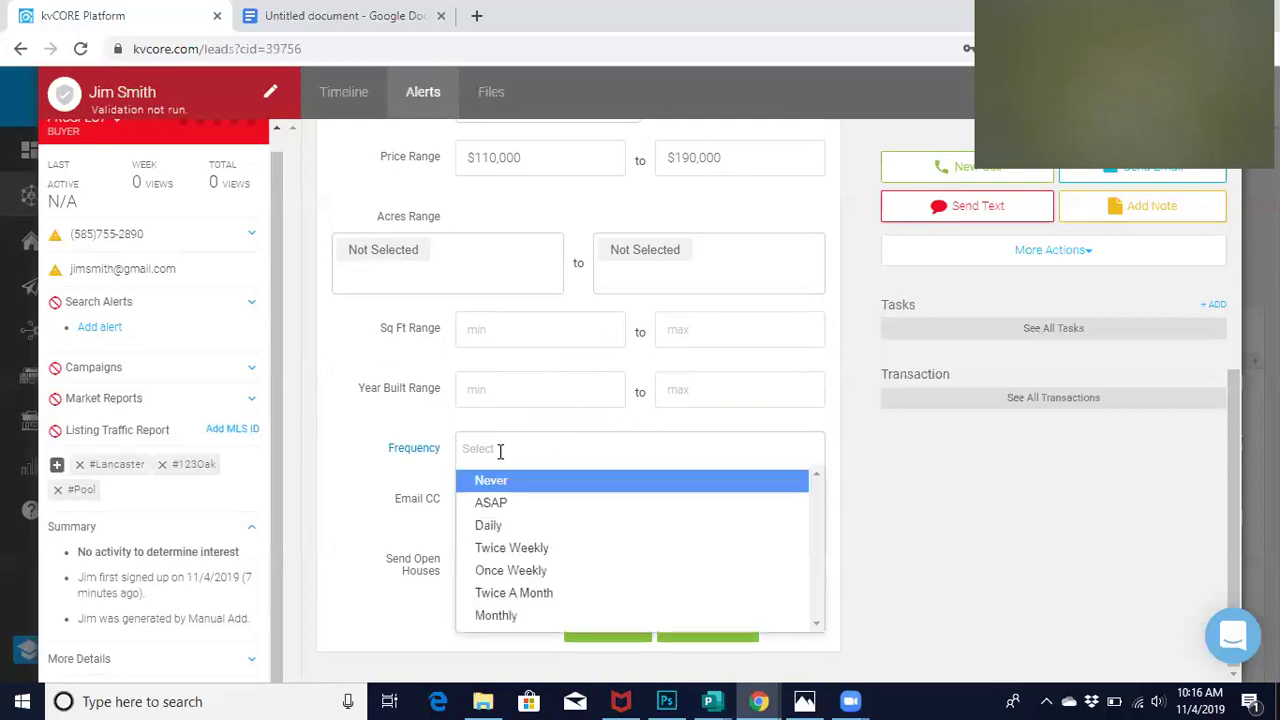
pyautogui.click(500, 508)
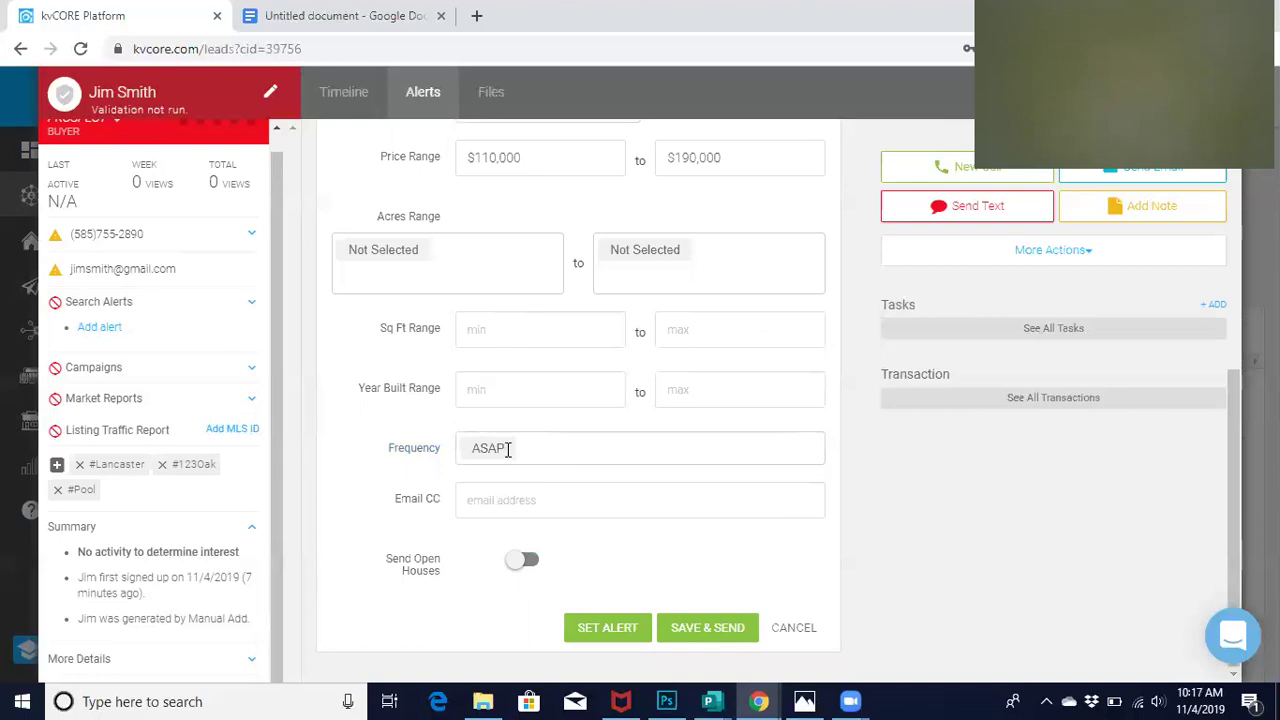
pyautogui.click(572, 449)
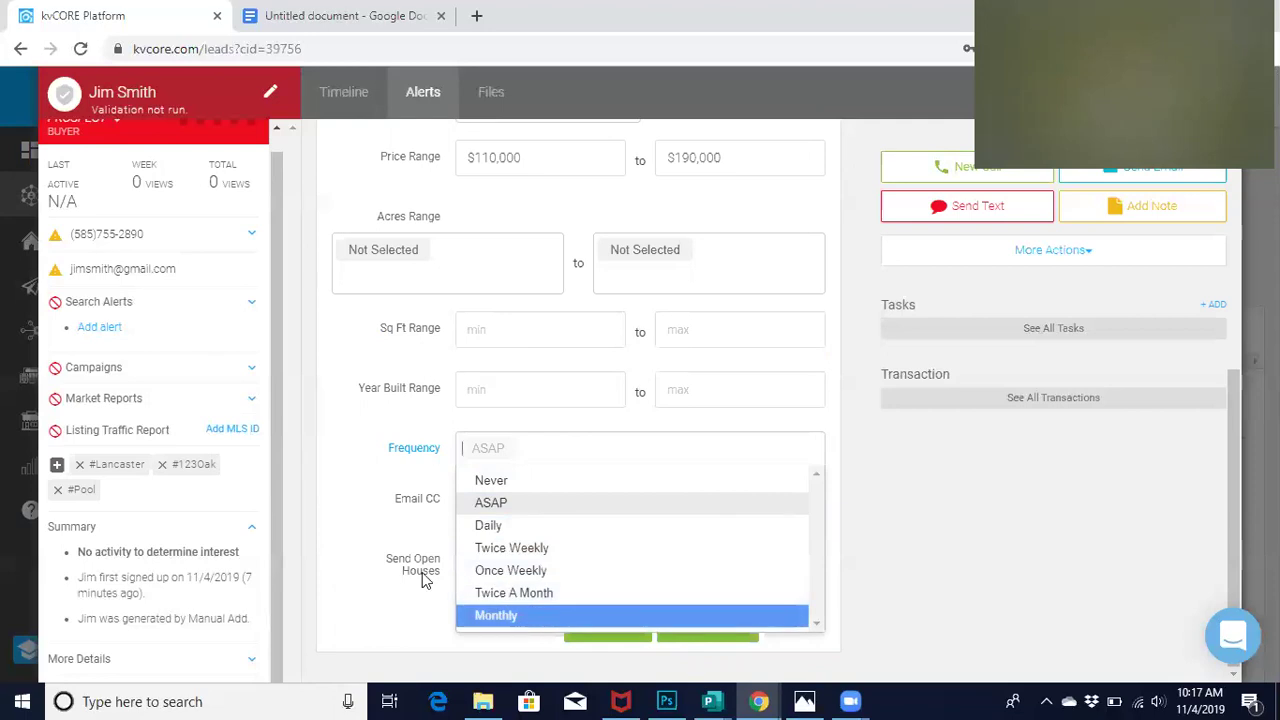
pyautogui.click(389, 570)
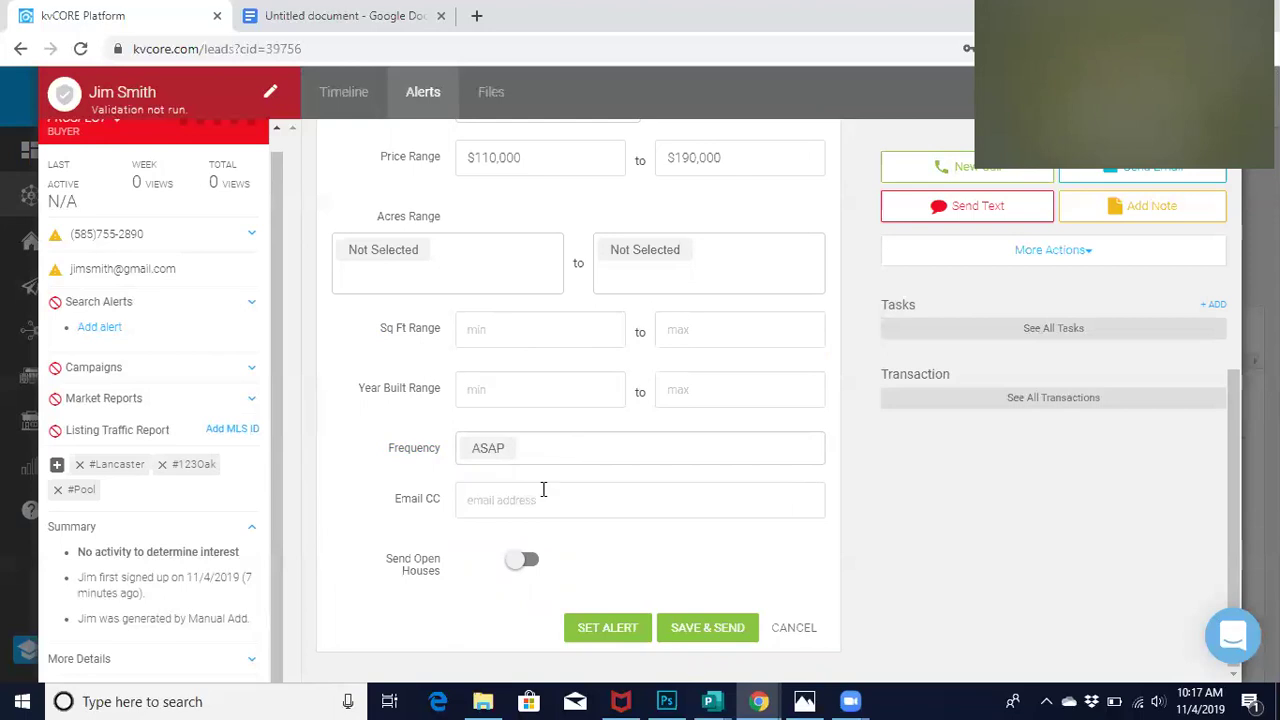
# Place the cursor in the Email CC field and review the alert form
pyautogui.click(498, 506)
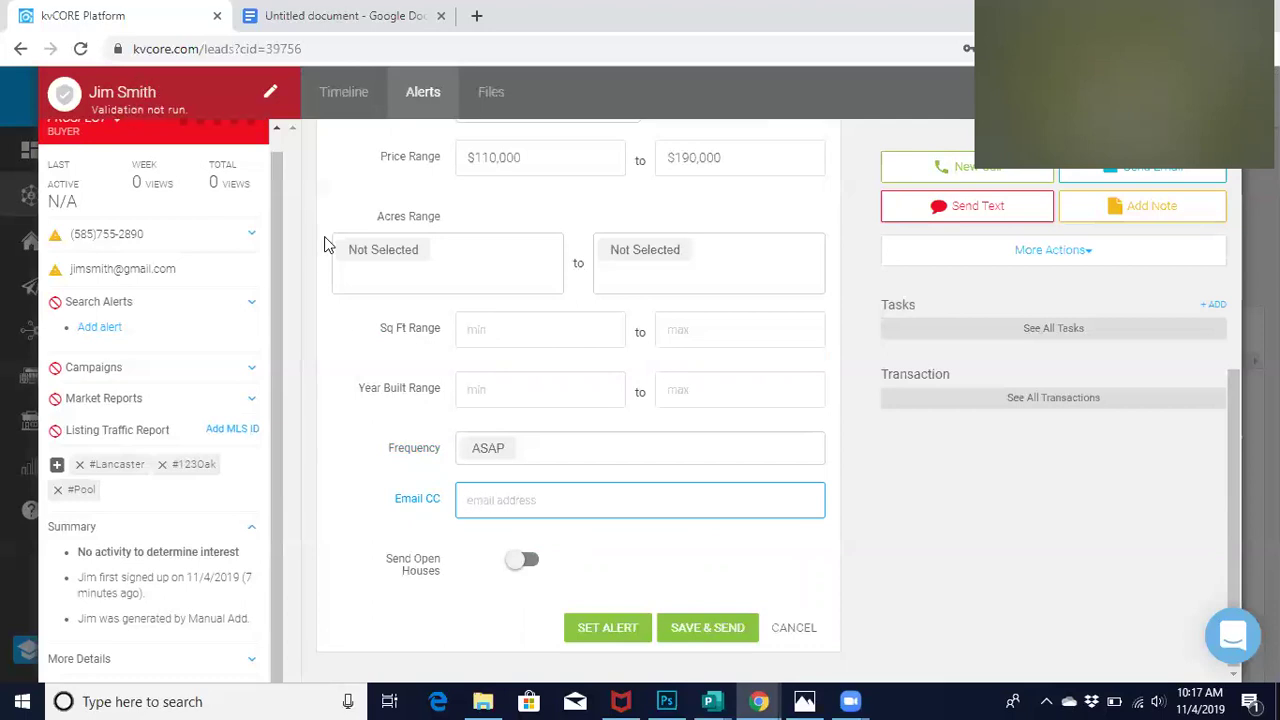
pyautogui.scroll(1, 274, 199)
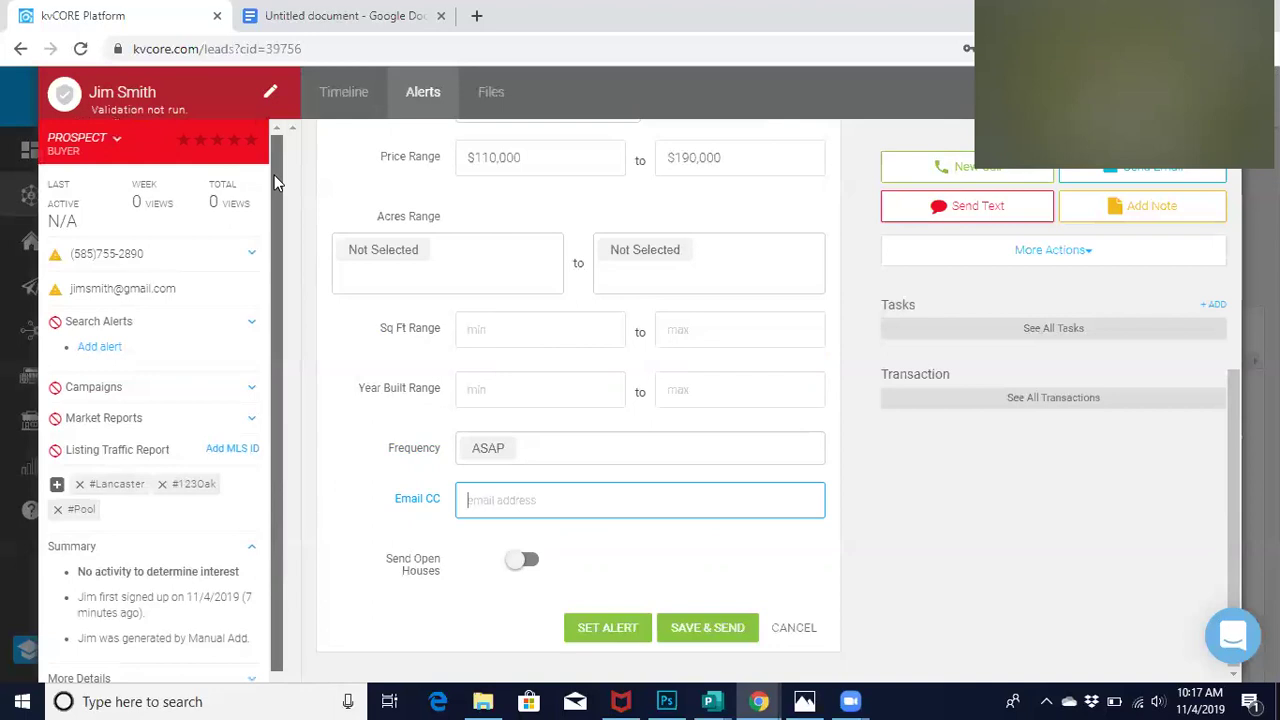
pyautogui.scroll(-1, 279, 216)
pyautogui.scroll(2, 279, 219)
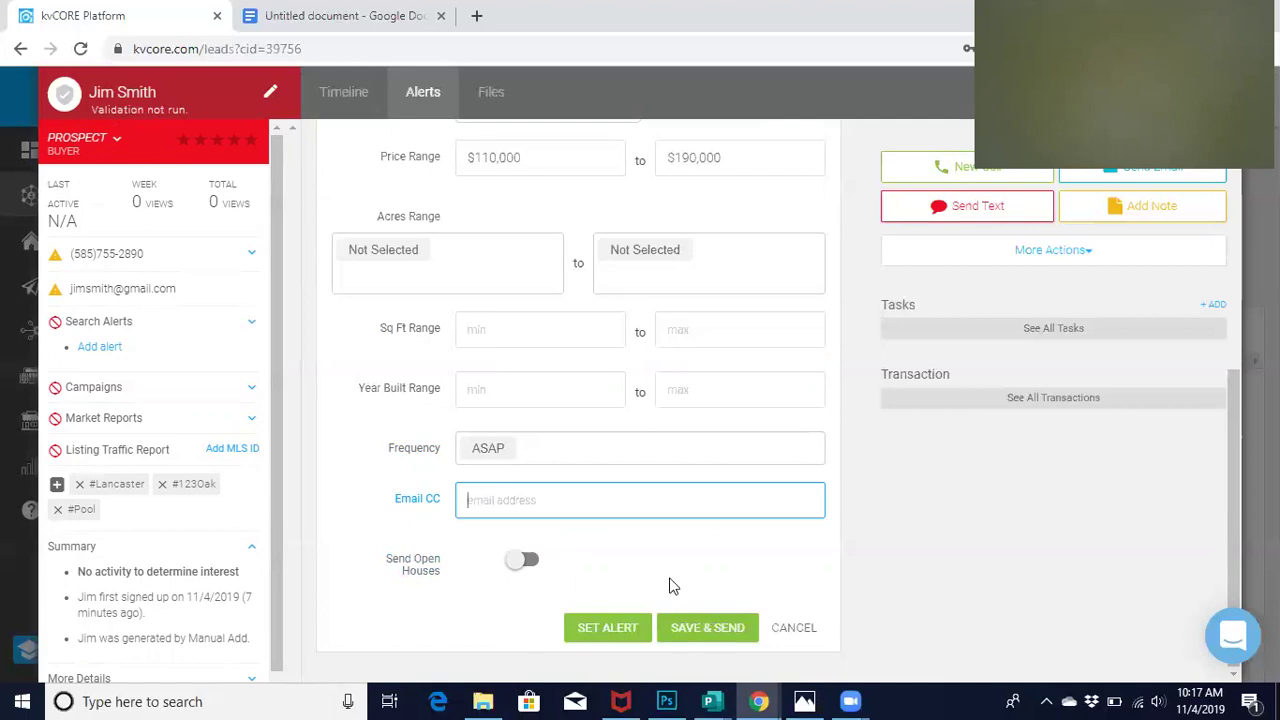
# Save and send Alert 1, make it inactive, and bring up the Alert 2 settings
pyautogui.click(707, 633)
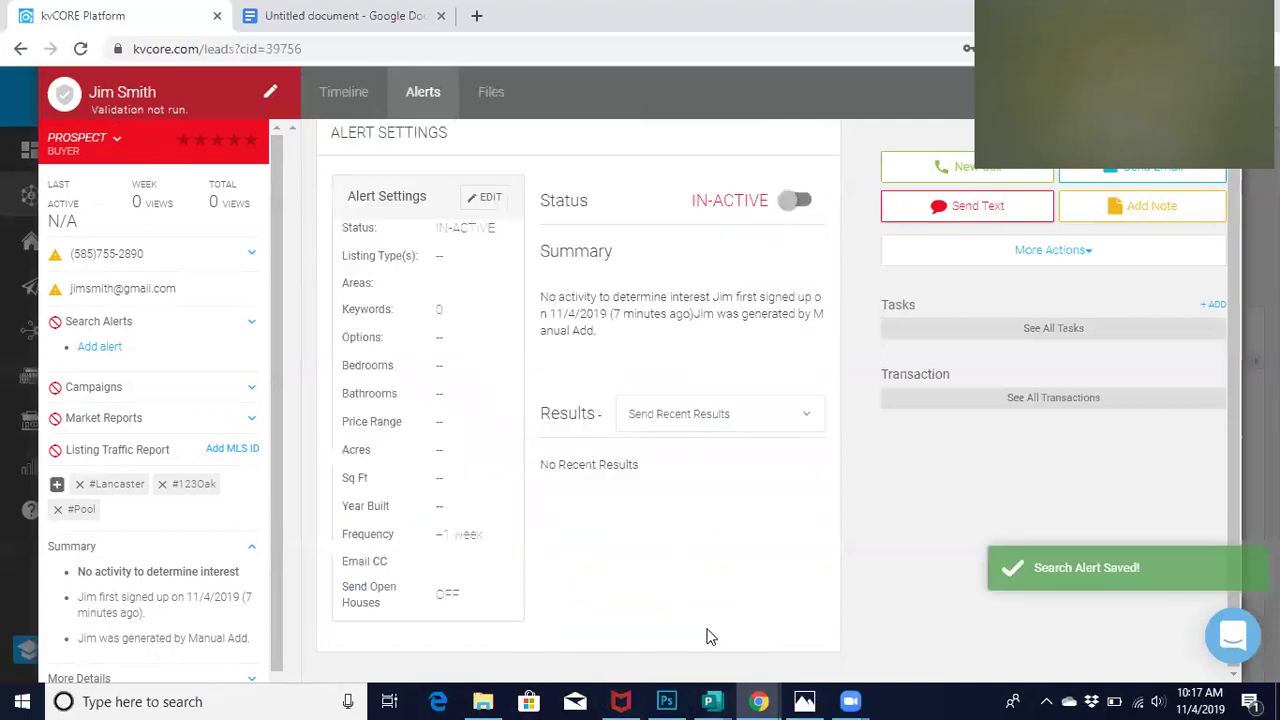
pyautogui.scroll(-2, 677, 371)
pyautogui.scroll(2, 623, 390)
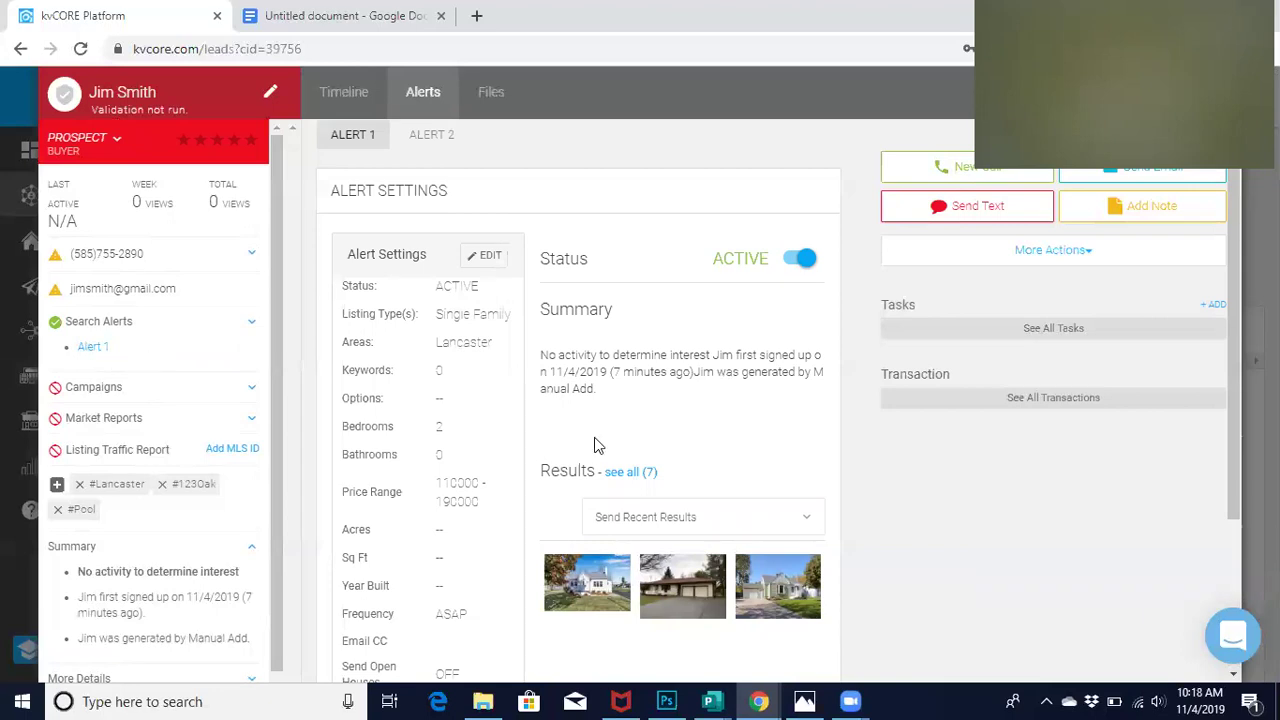
pyautogui.scroll(-1, 594, 445)
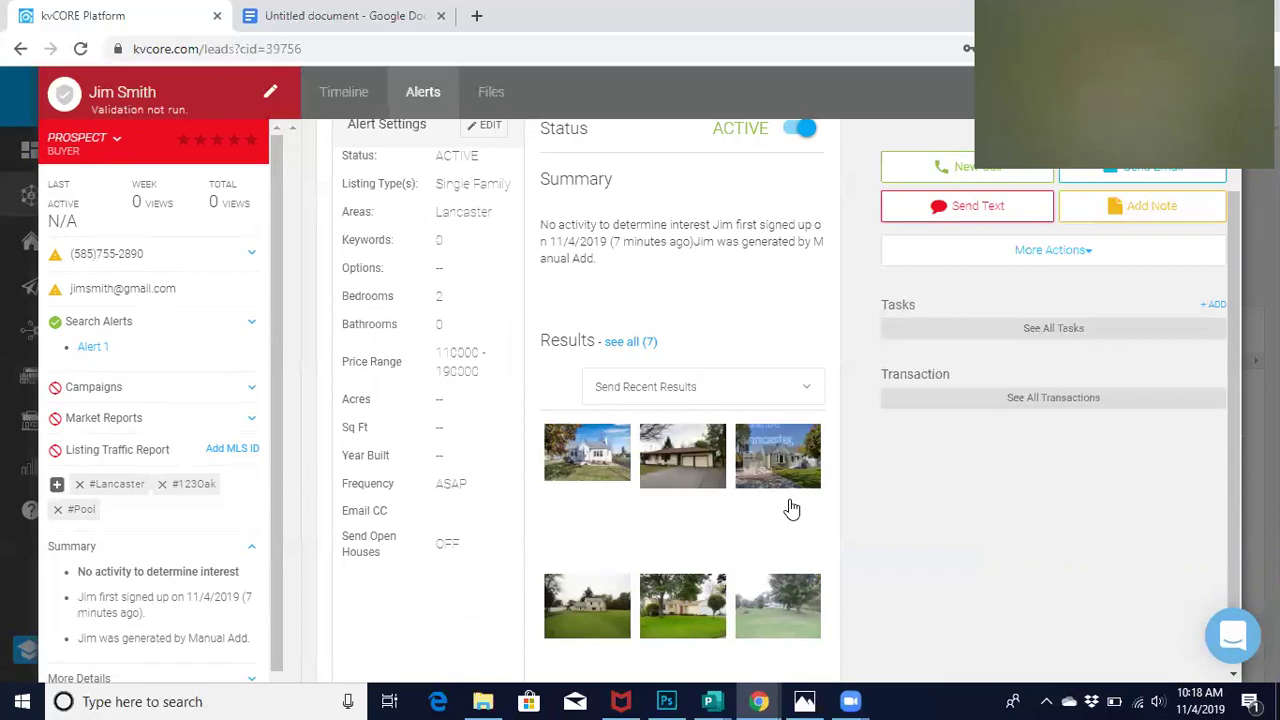
pyautogui.scroll(1, 794, 409)
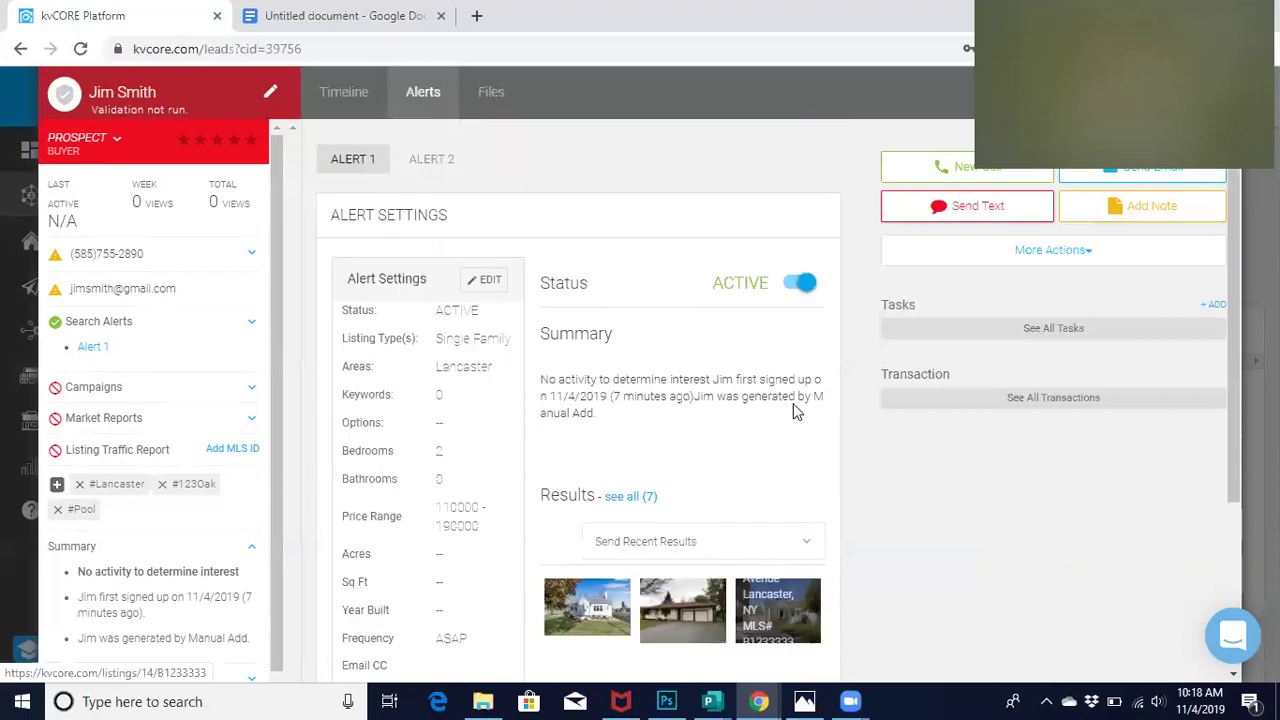
pyautogui.click(803, 286)
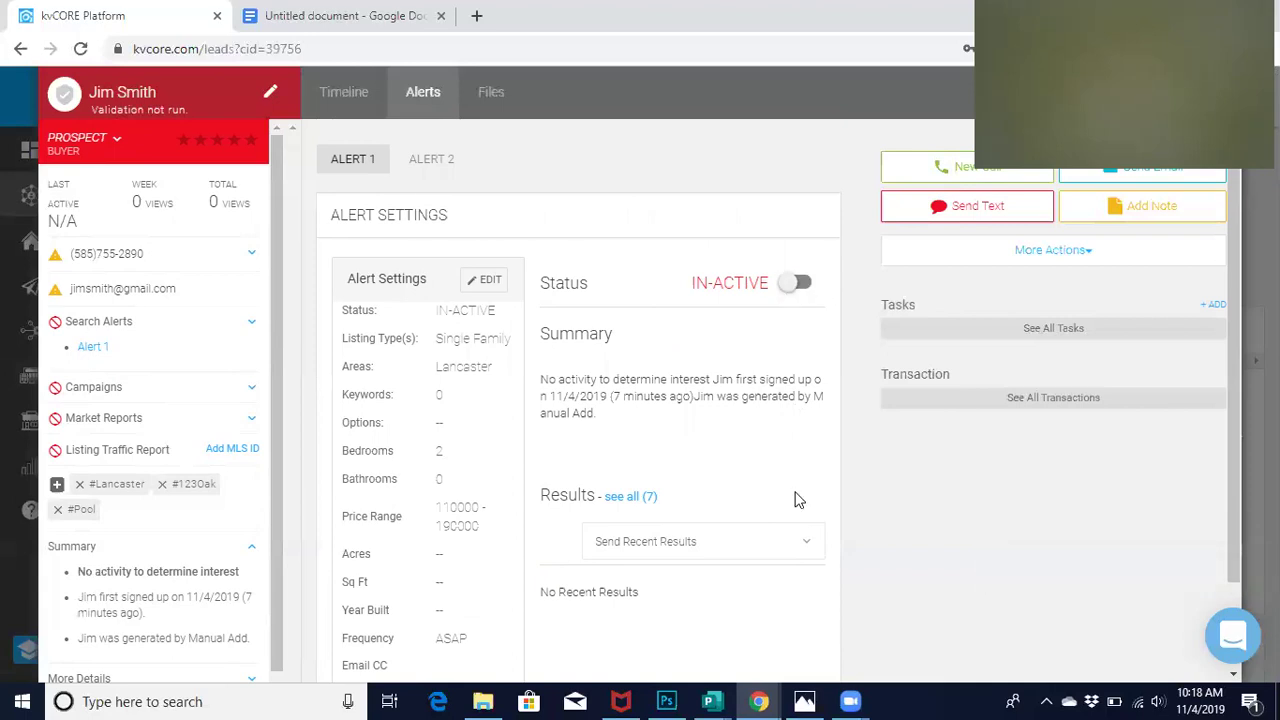
pyautogui.click(440, 167)
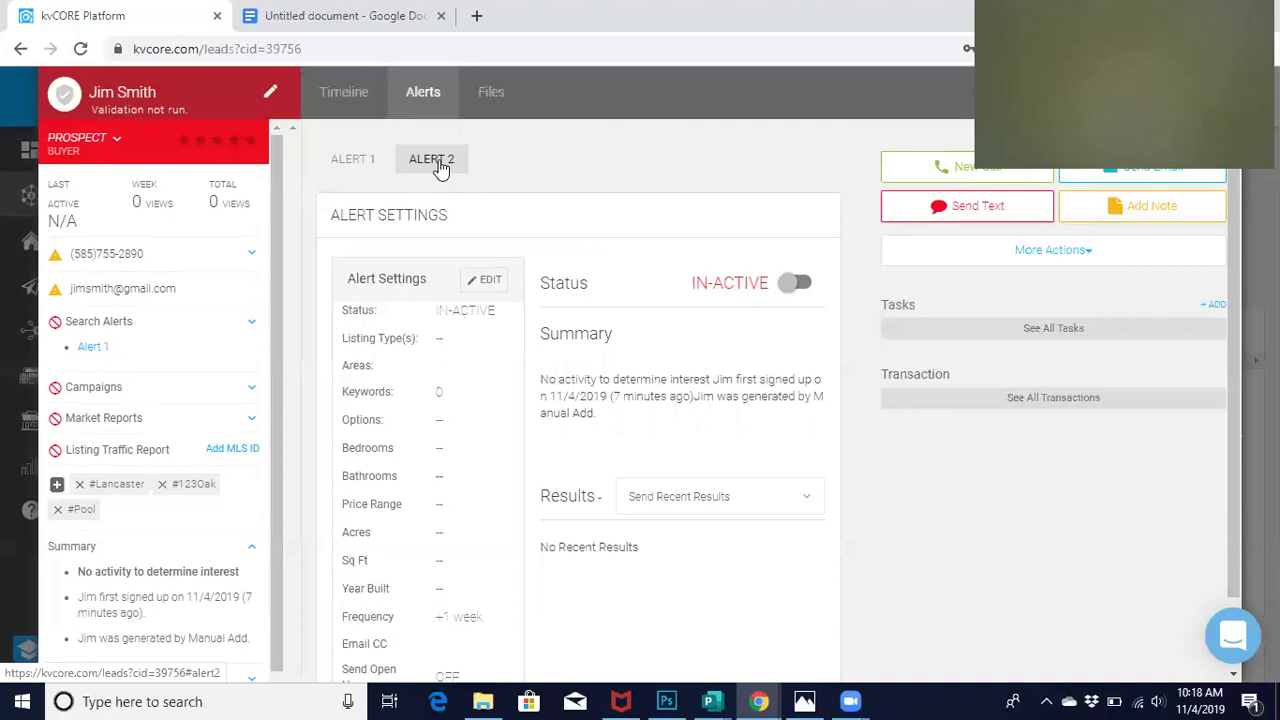
# Edit Alert 2, set its area to area:Lancaster, and add an extra empty area row
pyautogui.click(486, 280)
pyautogui.scroll(-1, 440, 478)
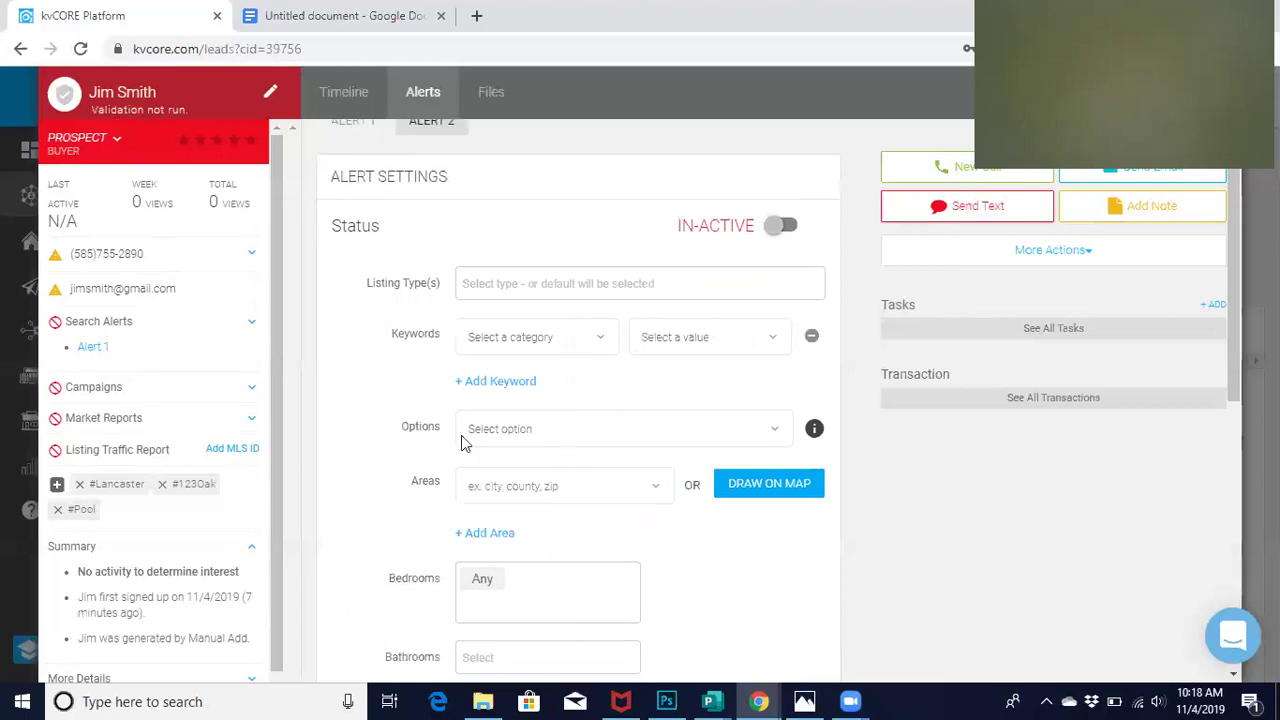
pyautogui.click(502, 485)
pyautogui.write('lancastr')
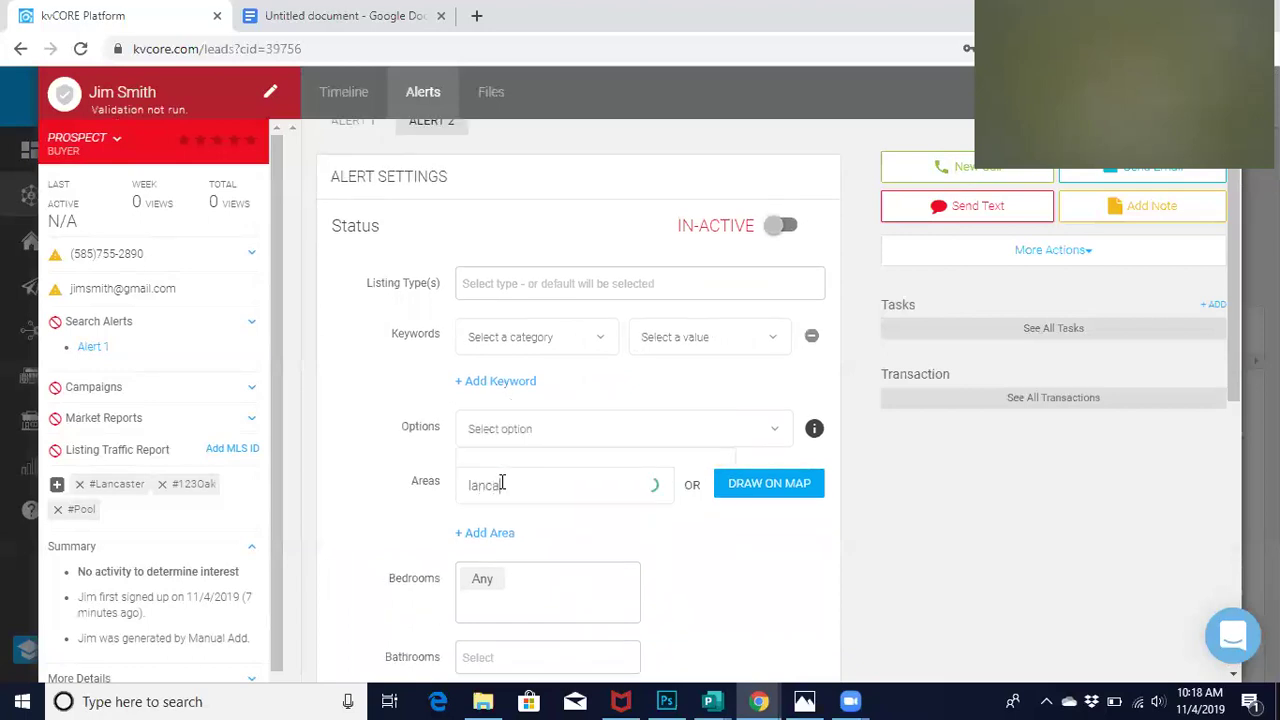
pyautogui.press('BackSpace')
pyautogui.write('er')
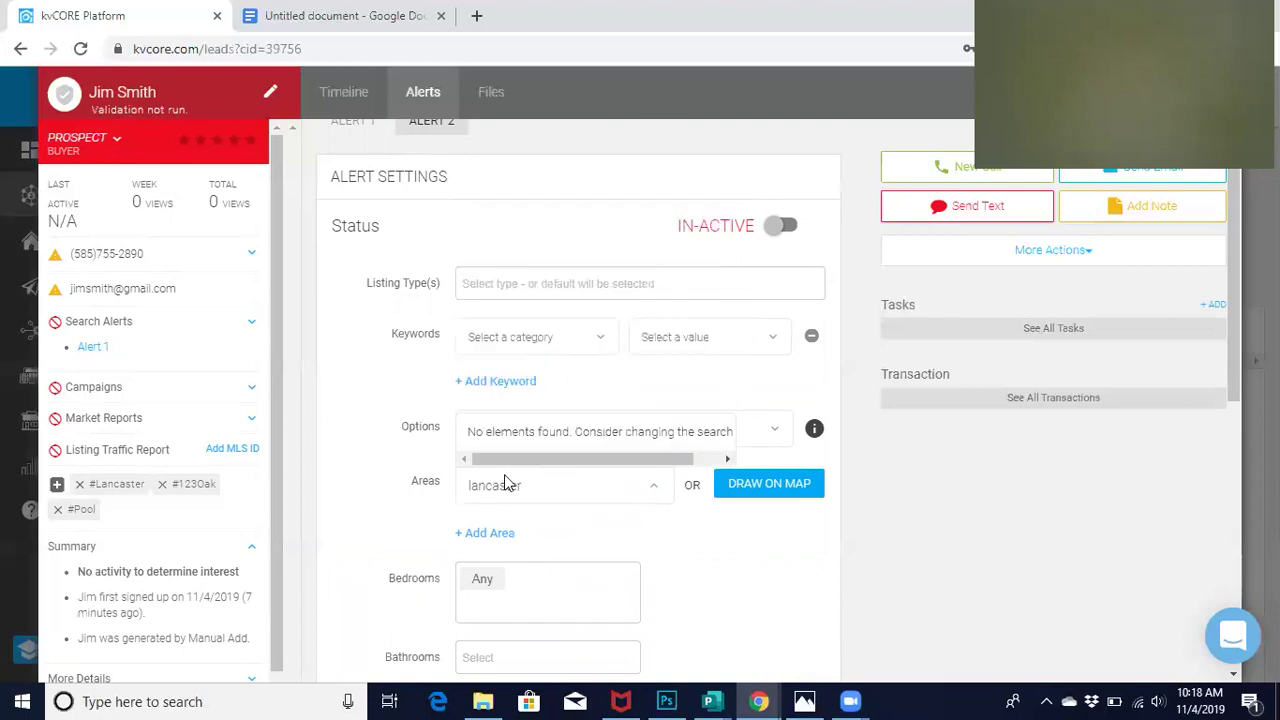
pyautogui.press('BackSpace')
pyautogui.press('BackSpace')
pyautogui.press('BackSpace')
pyautogui.press('BackSpace')
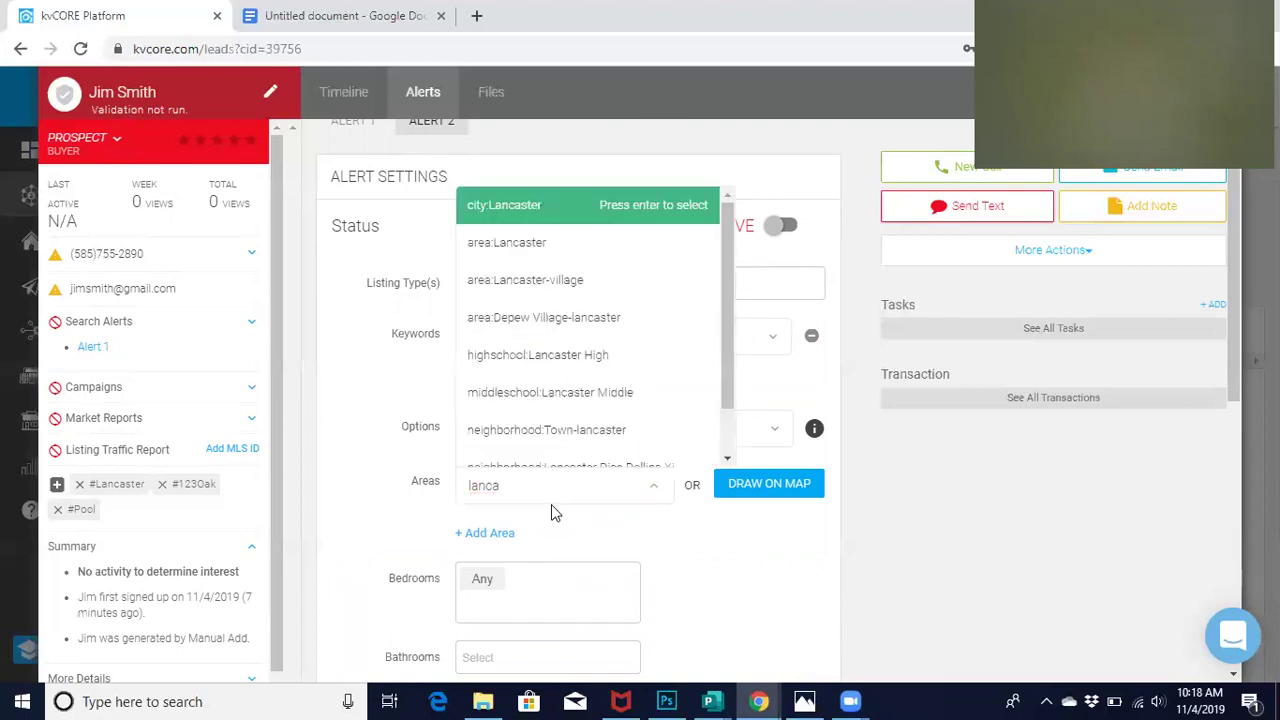
pyautogui.click(529, 256)
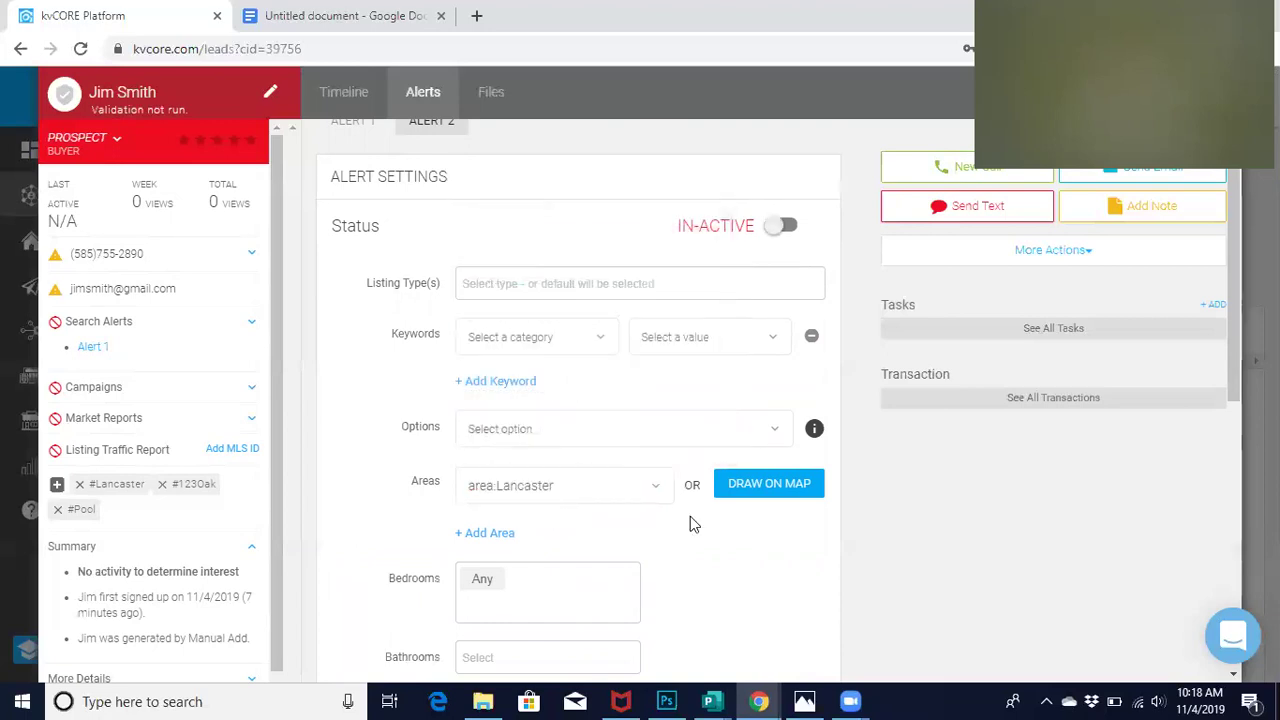
pyautogui.click(476, 534)
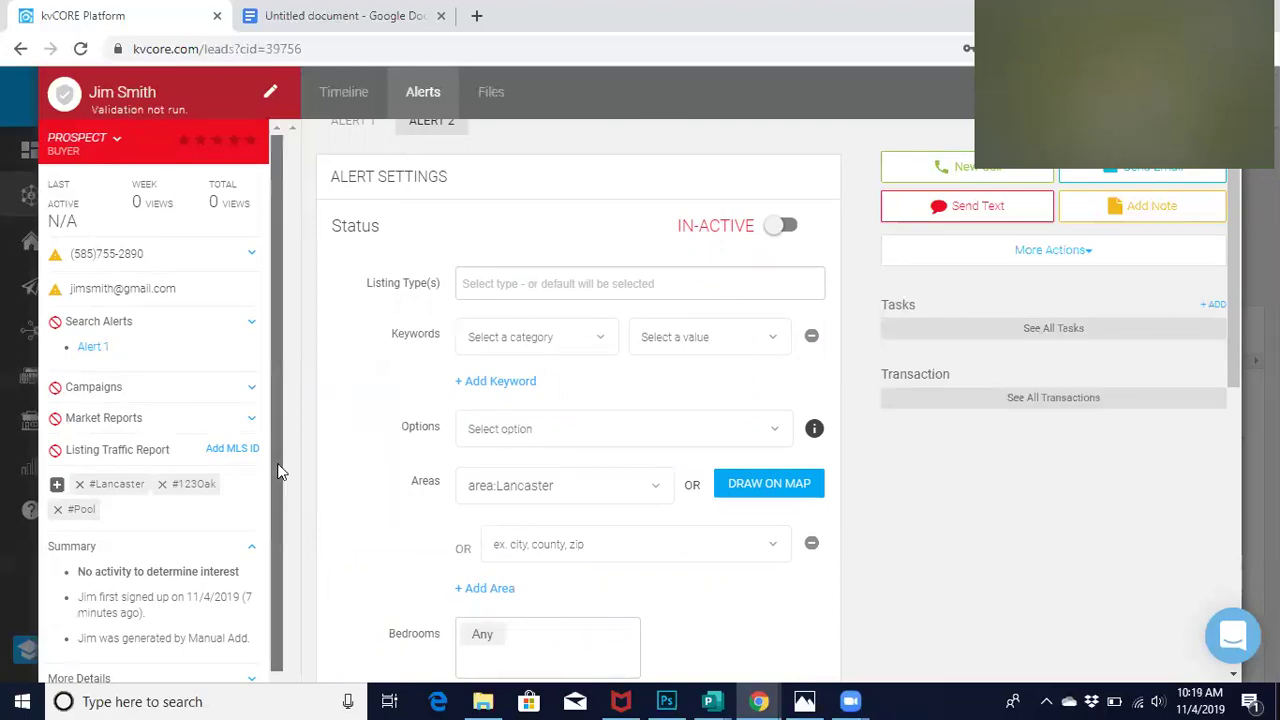
# Expand the lead's More Details section and scroll through its fields
pyautogui.scroll(-1, 266, 534)
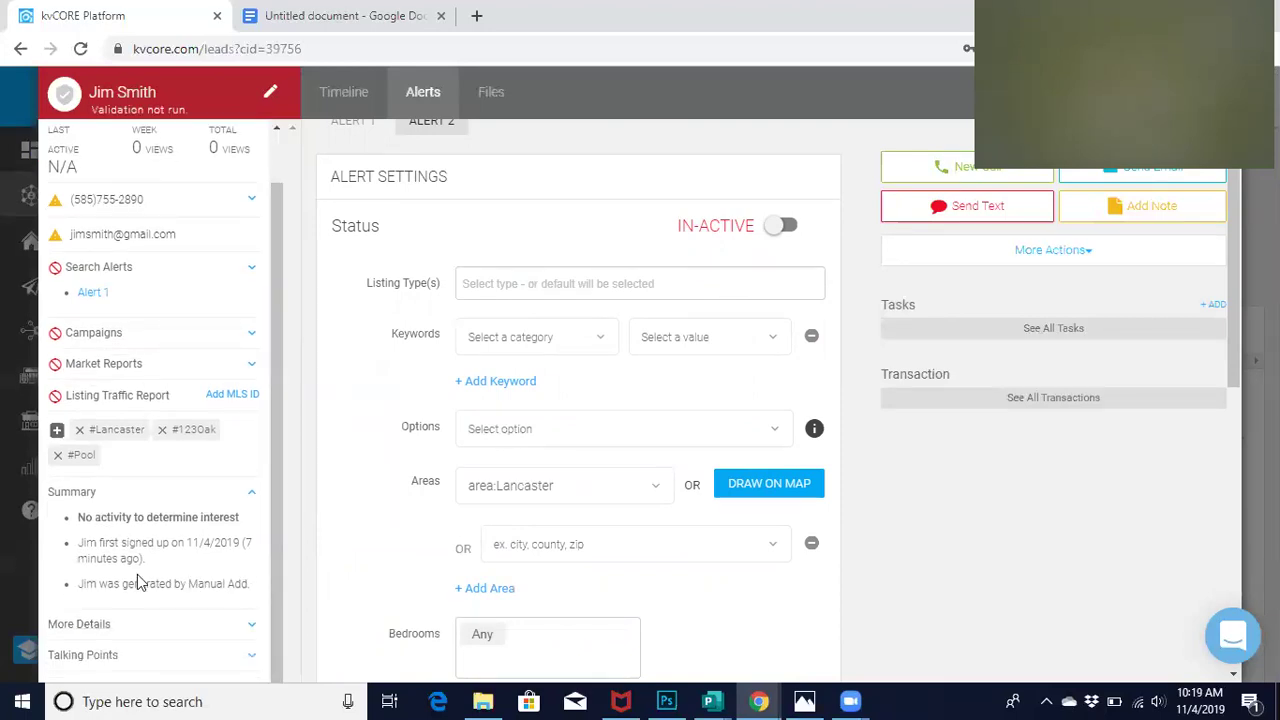
pyautogui.click(116, 625)
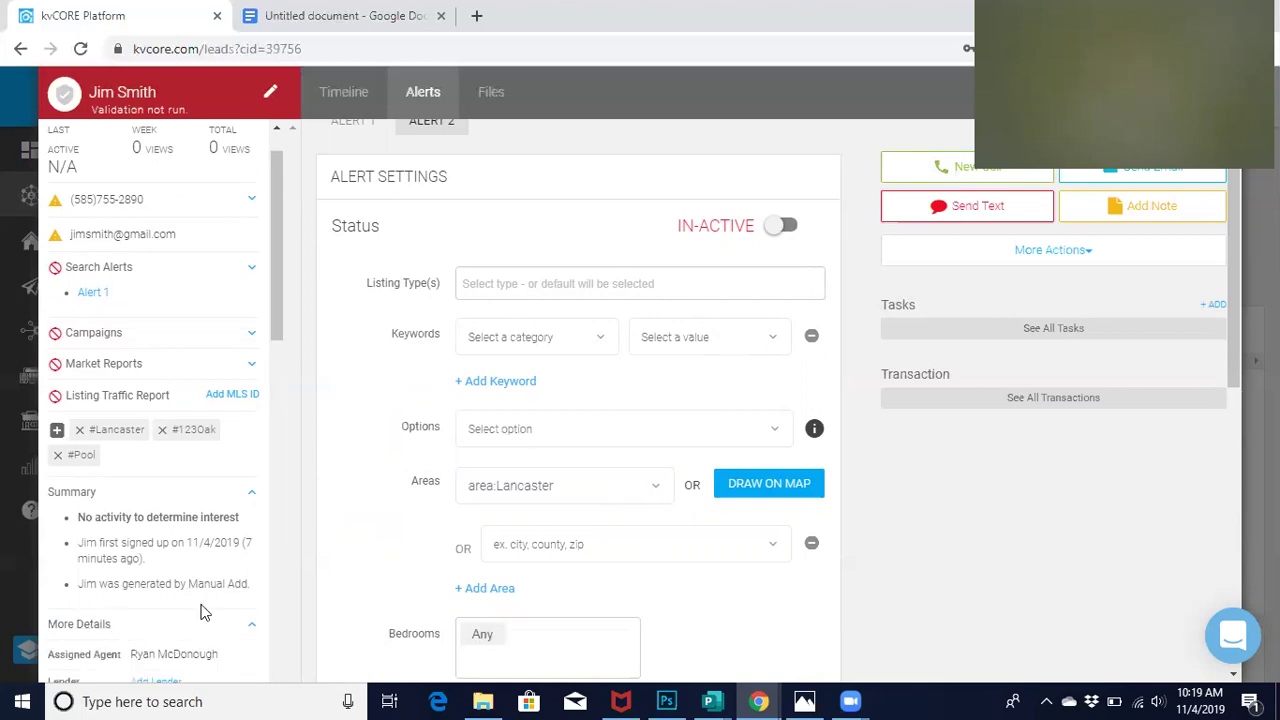
pyautogui.scroll(-3, 200, 612)
pyautogui.scroll(-5, 200, 612)
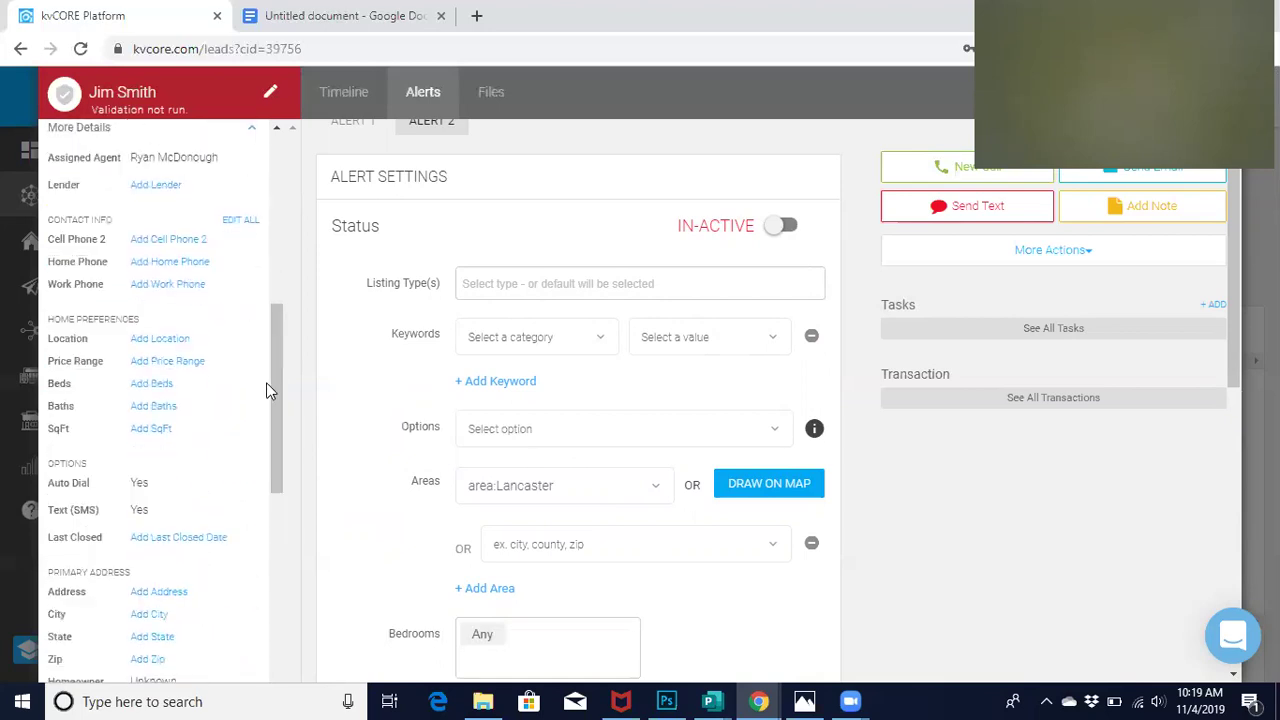
pyautogui.moveTo(279, 400); pyautogui.dragTo(302, 465)
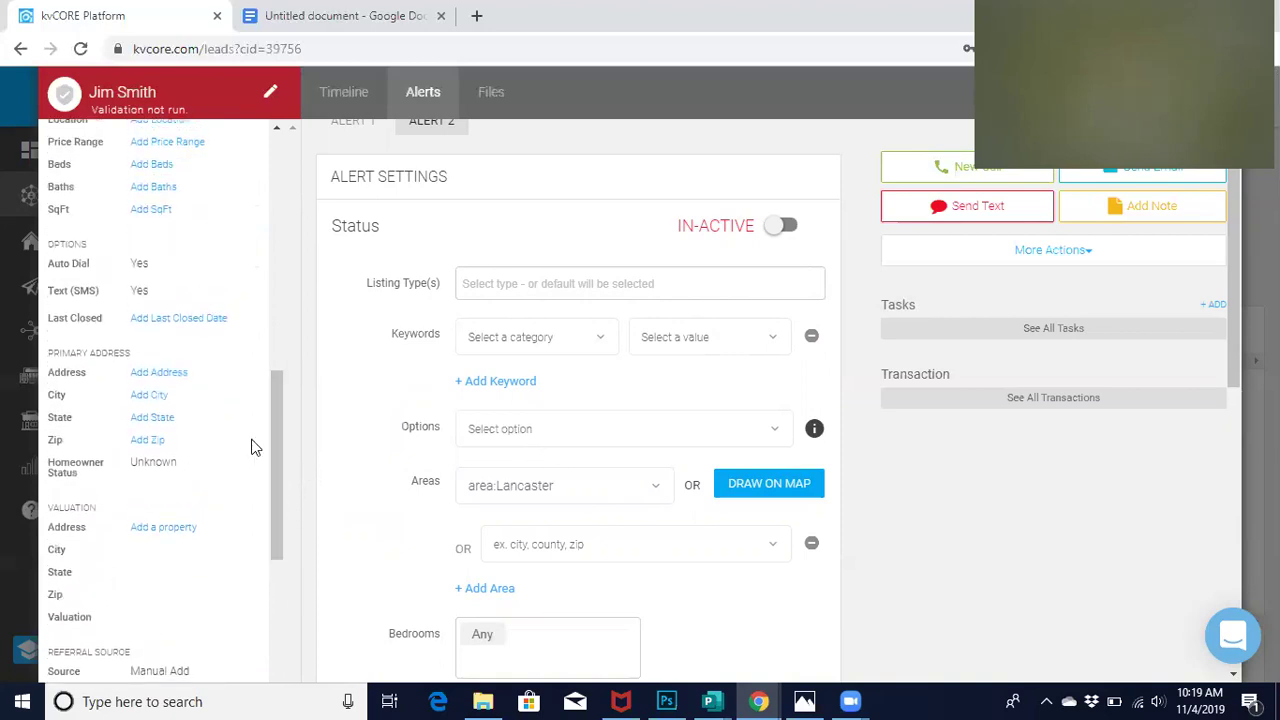
pyautogui.moveTo(270, 465); pyautogui.dragTo(242, 682)
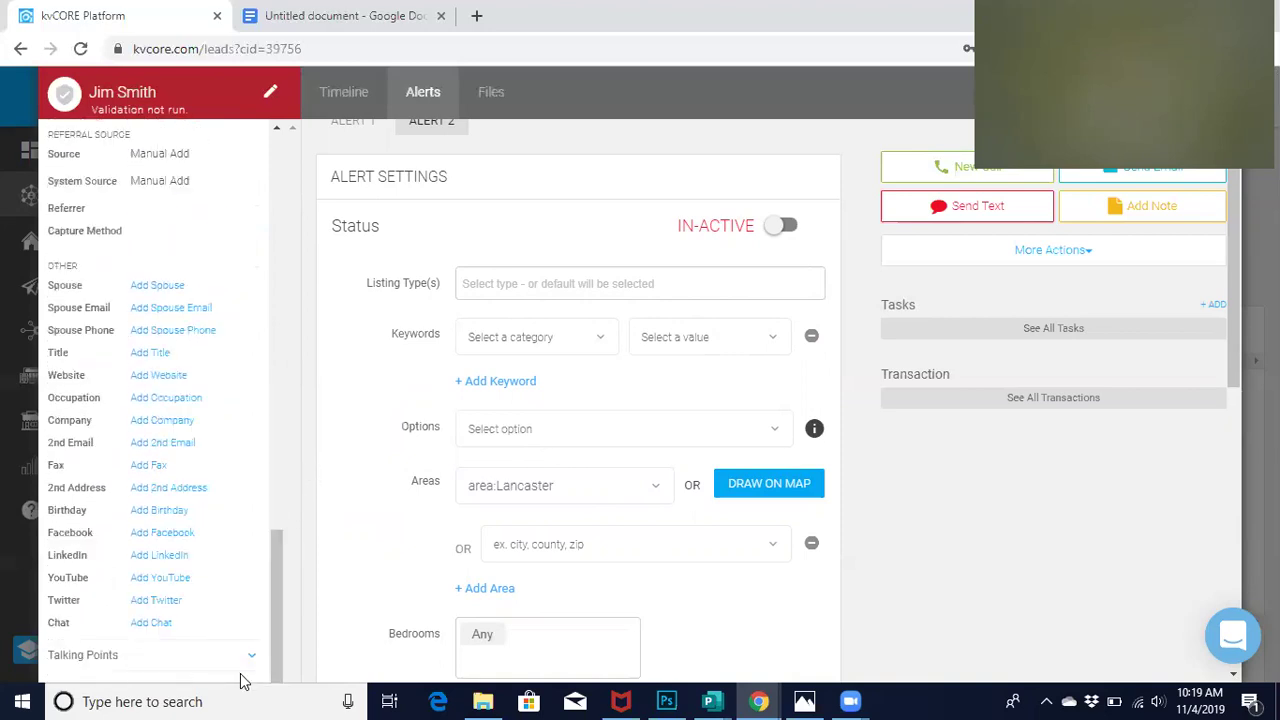
# Expand Talking Points, then view Alert 1's settings (Single Family, 2+ bedrooms)
pyautogui.click(251, 660)
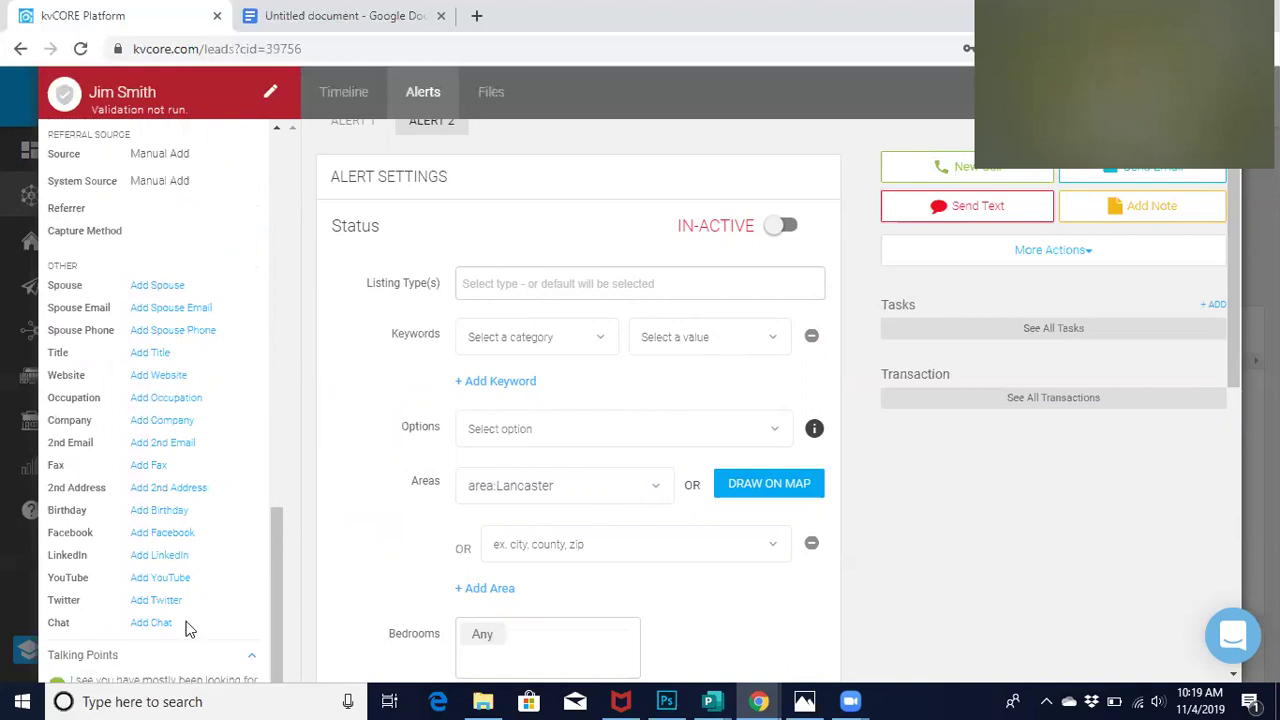
pyautogui.scroll(-1, 188, 628)
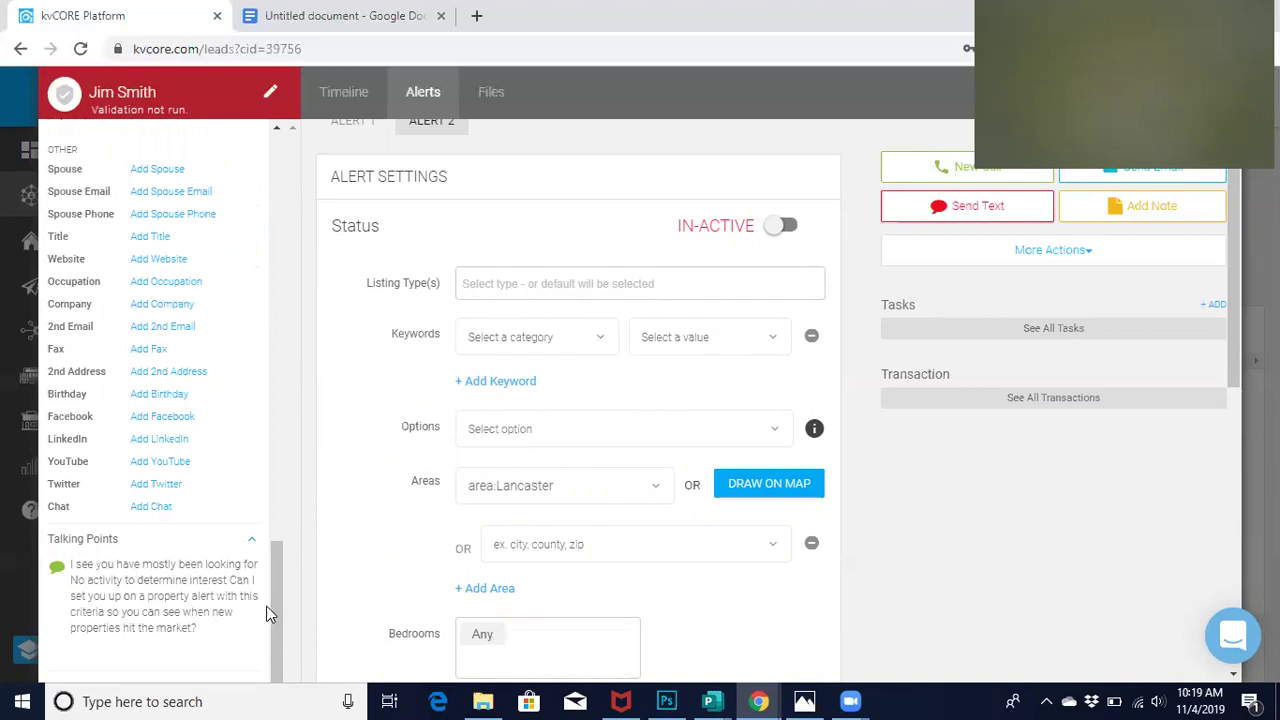
pyautogui.moveTo(276, 620); pyautogui.dragTo(282, 572)
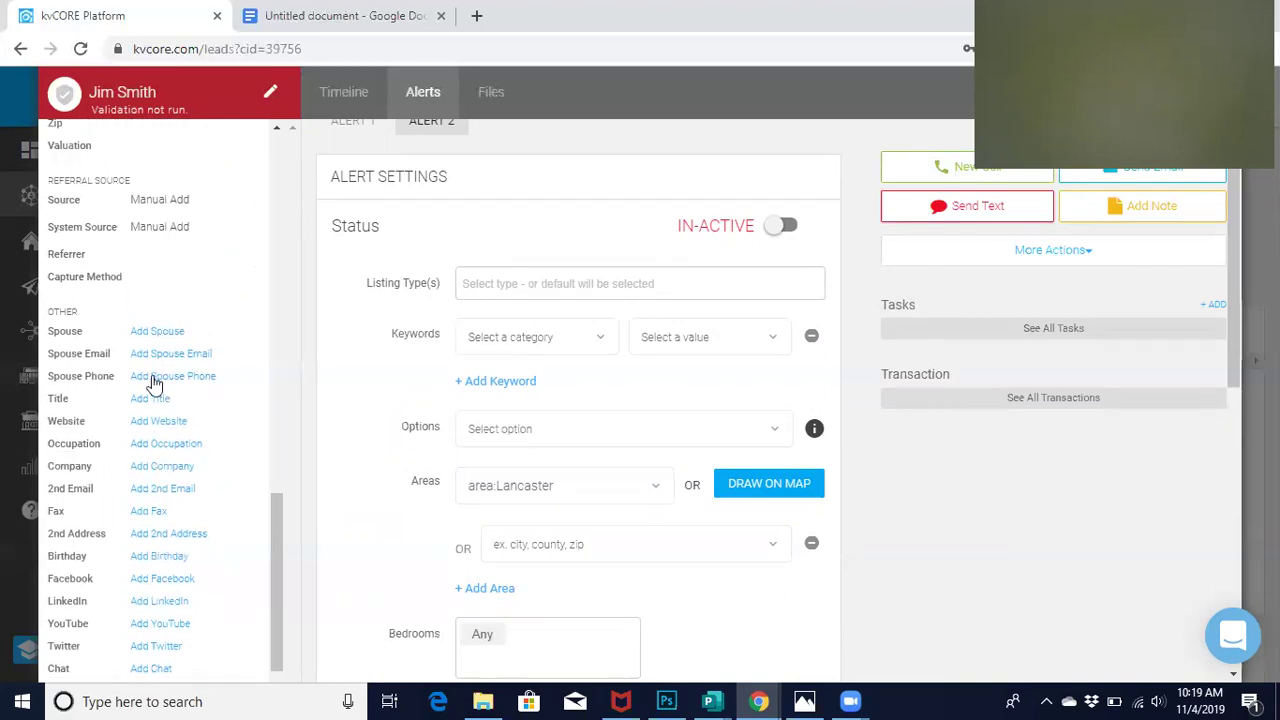
pyautogui.click(158, 336)
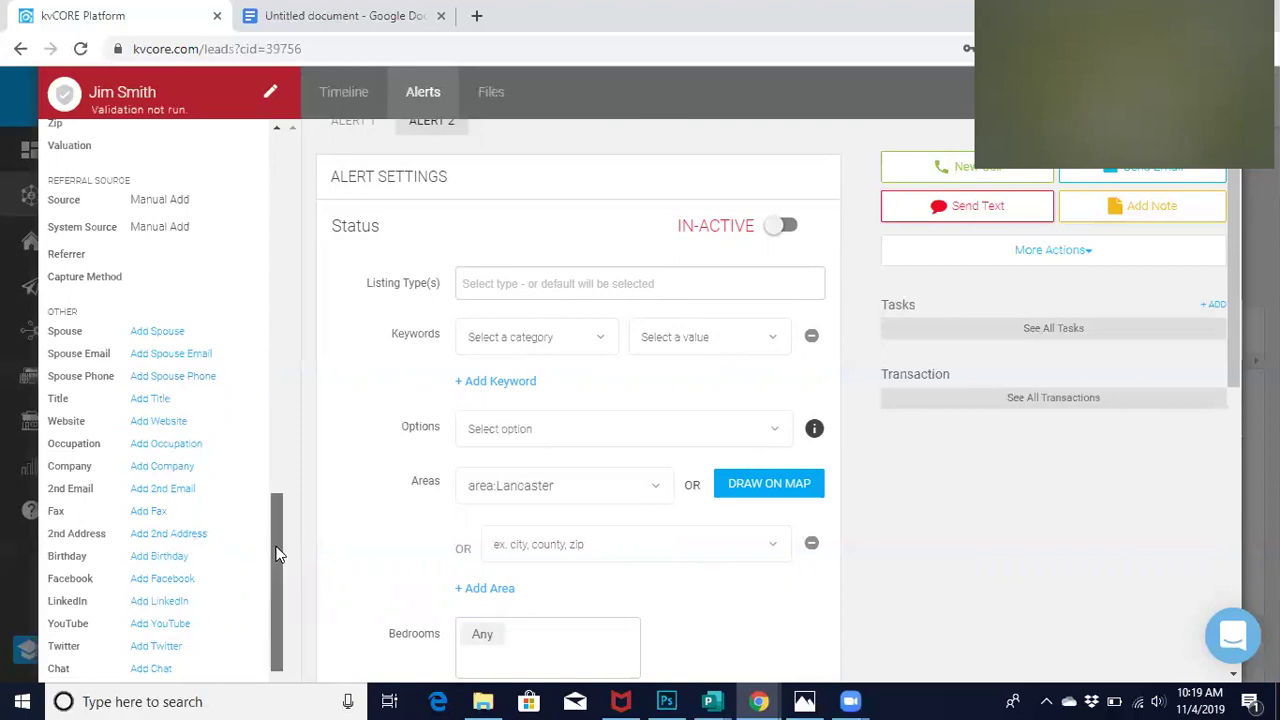
pyautogui.scroll(1, 277, 540)
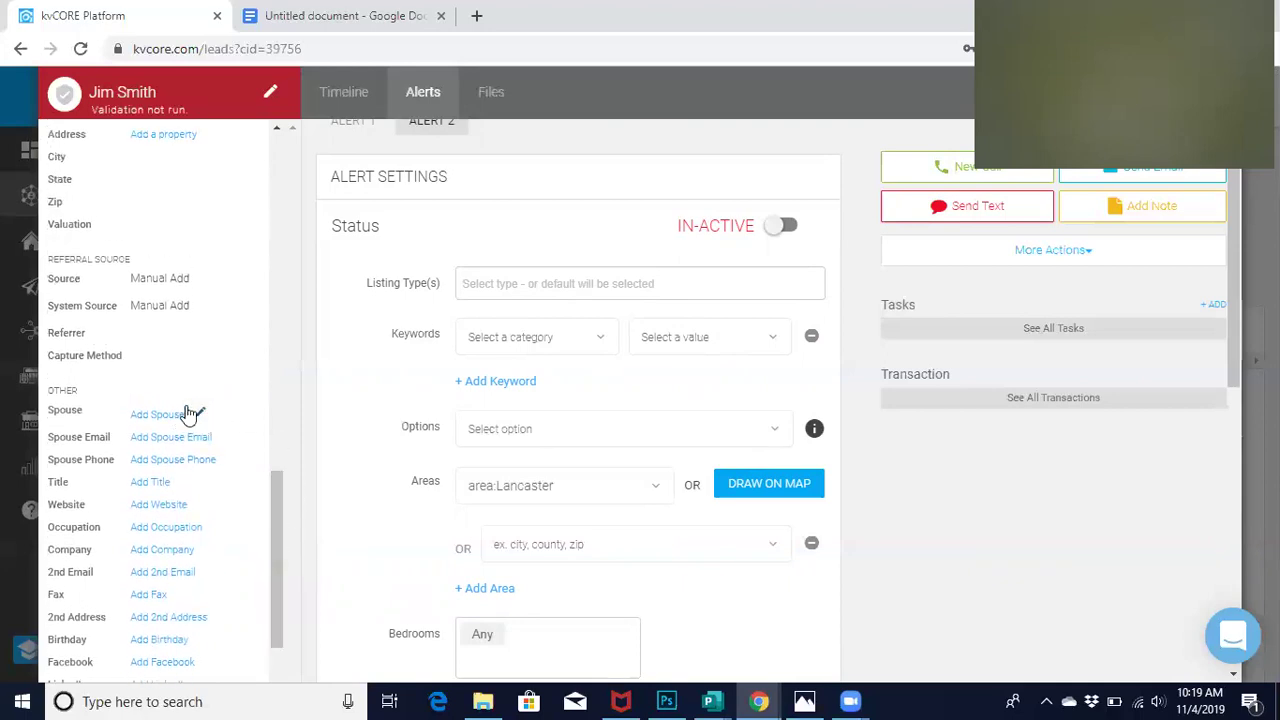
pyautogui.moveTo(279, 506); pyautogui.dragTo(279, 540)
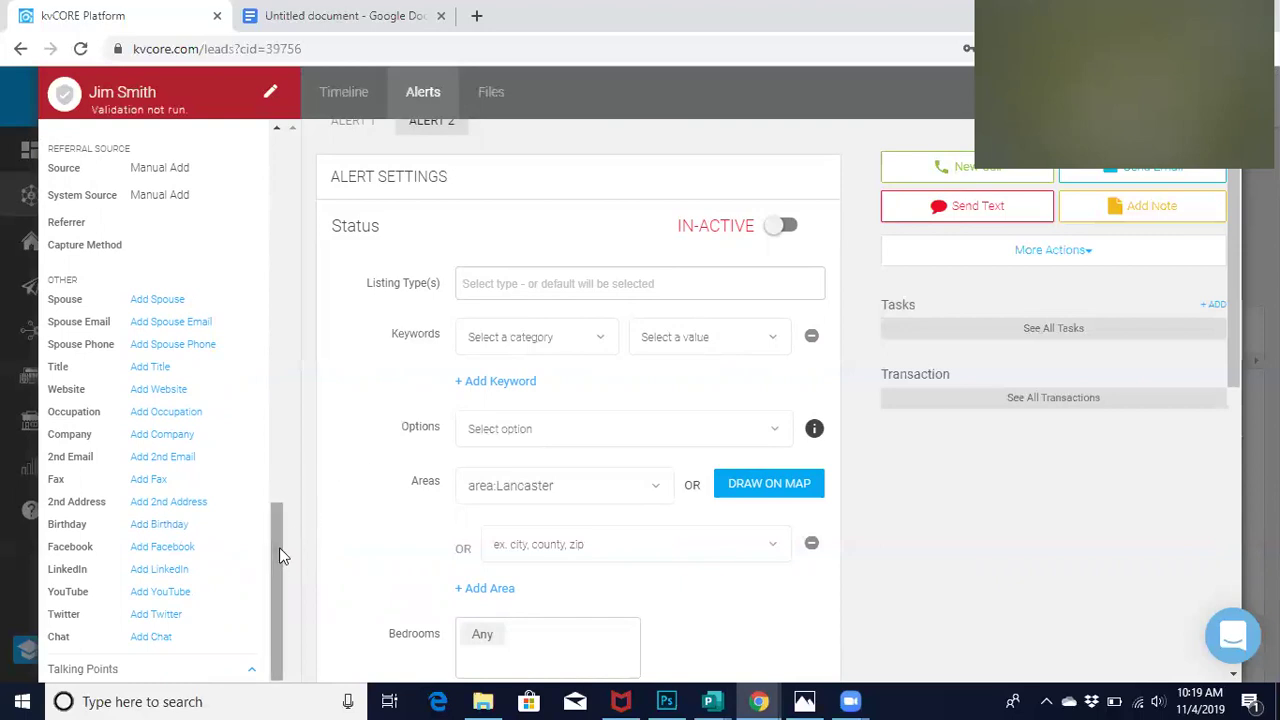
pyautogui.moveTo(274, 555); pyautogui.dragTo(300, 190)
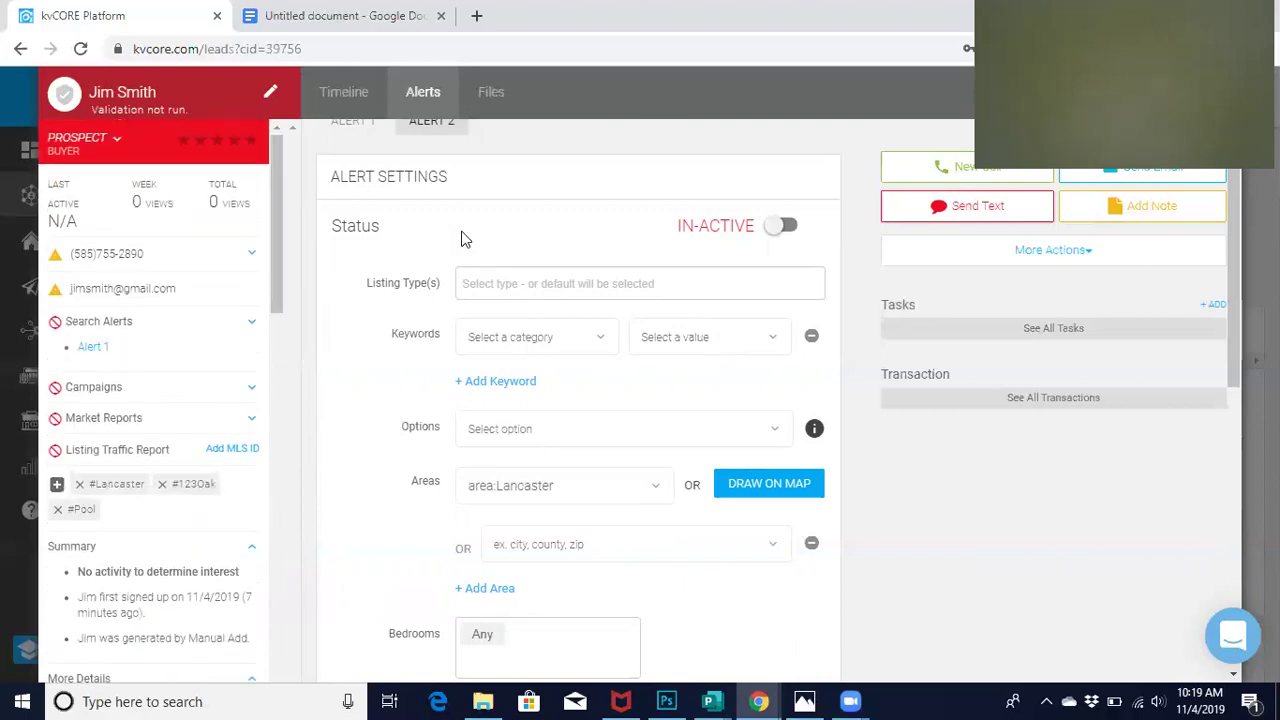
pyautogui.click(352, 138)
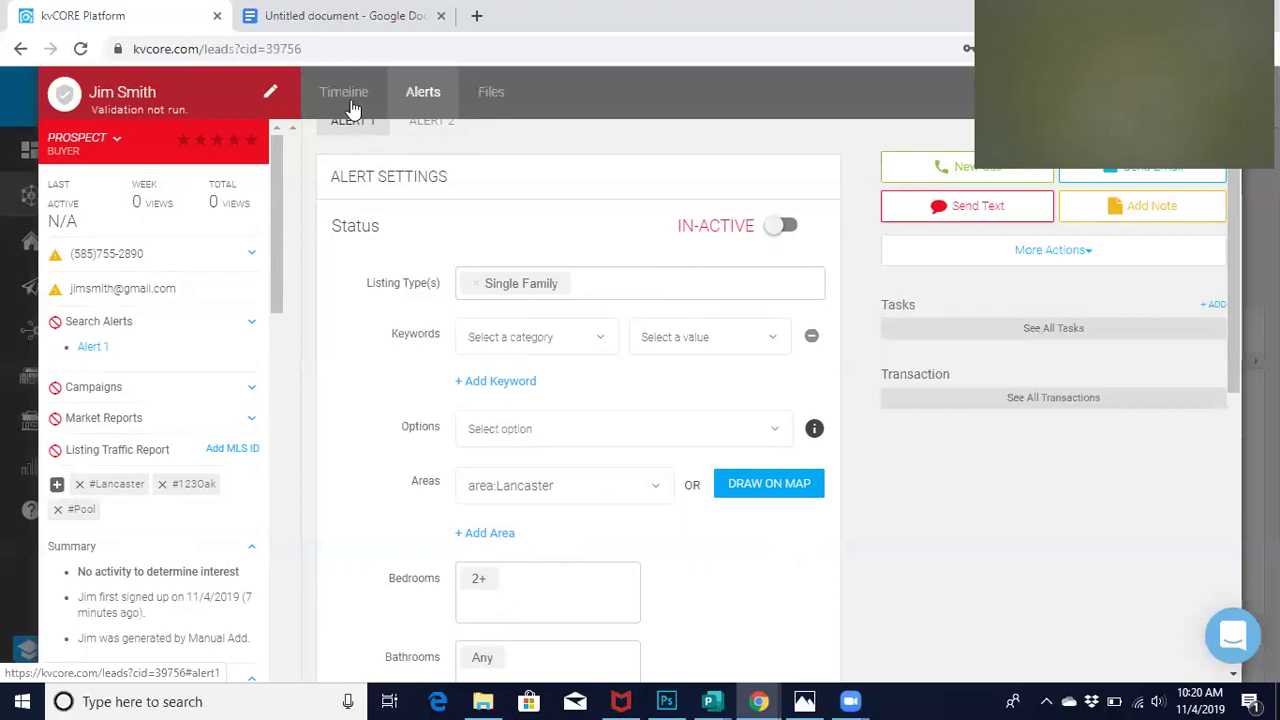
# View the lead's activity timeline, then return to Smart CRM and go to Property Listings
pyautogui.click(348, 90)
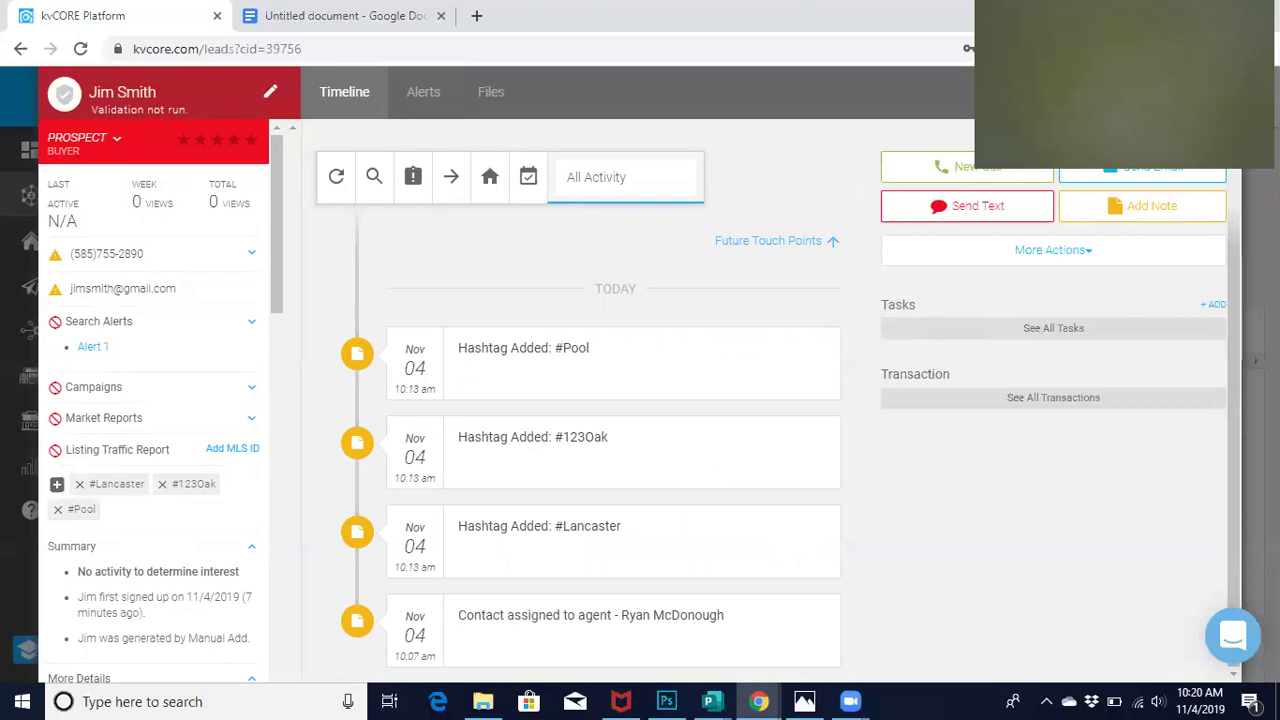
pyautogui.hotkey('alt', 'Left')
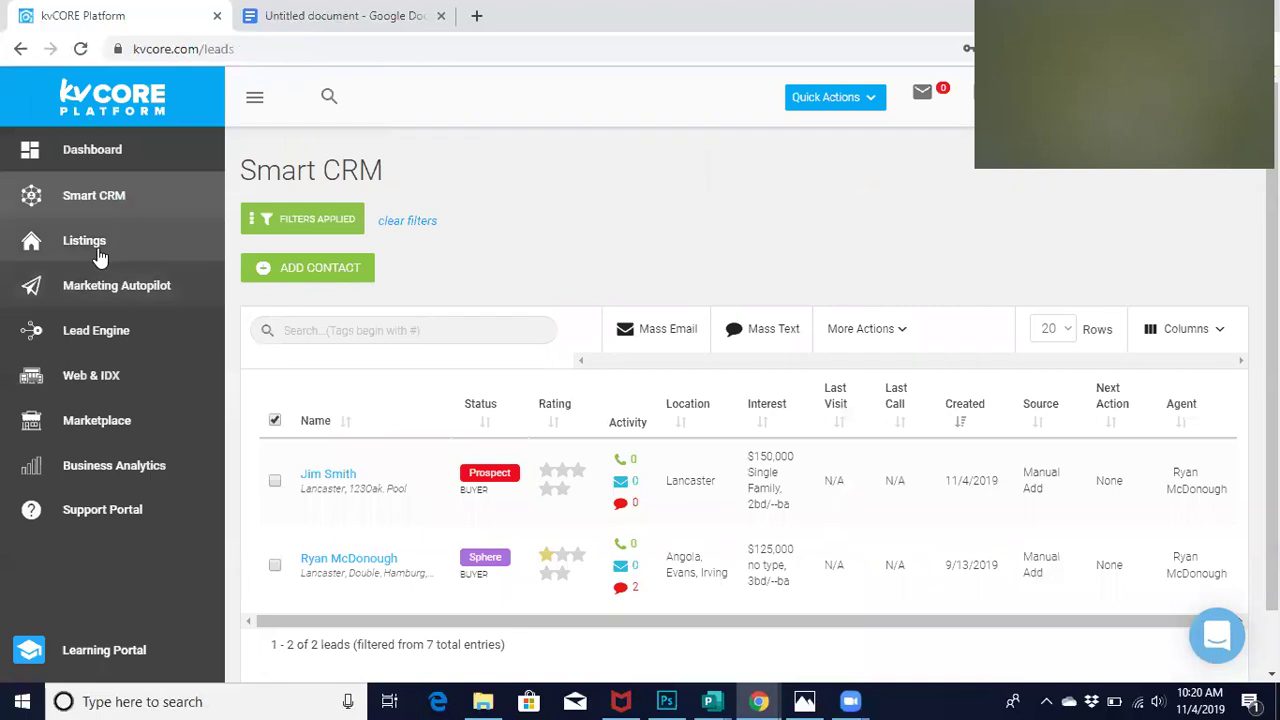
pyautogui.click(99, 256)
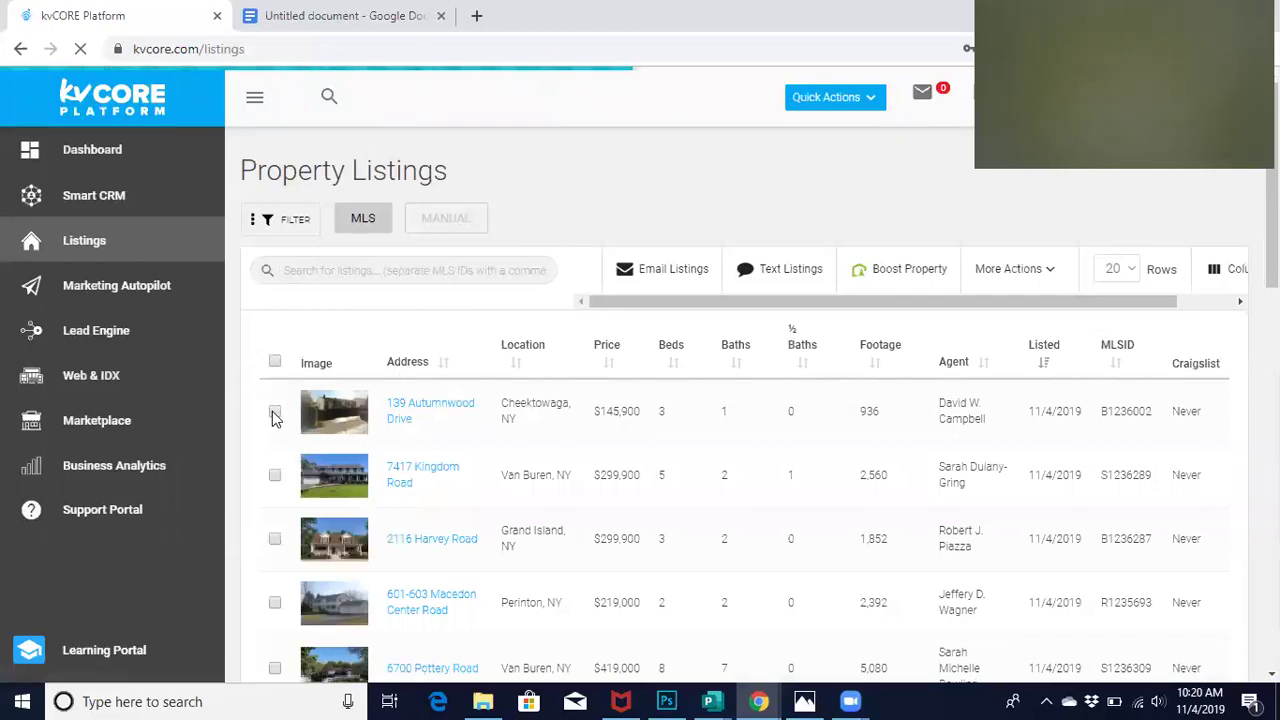
pyautogui.click(416, 400)
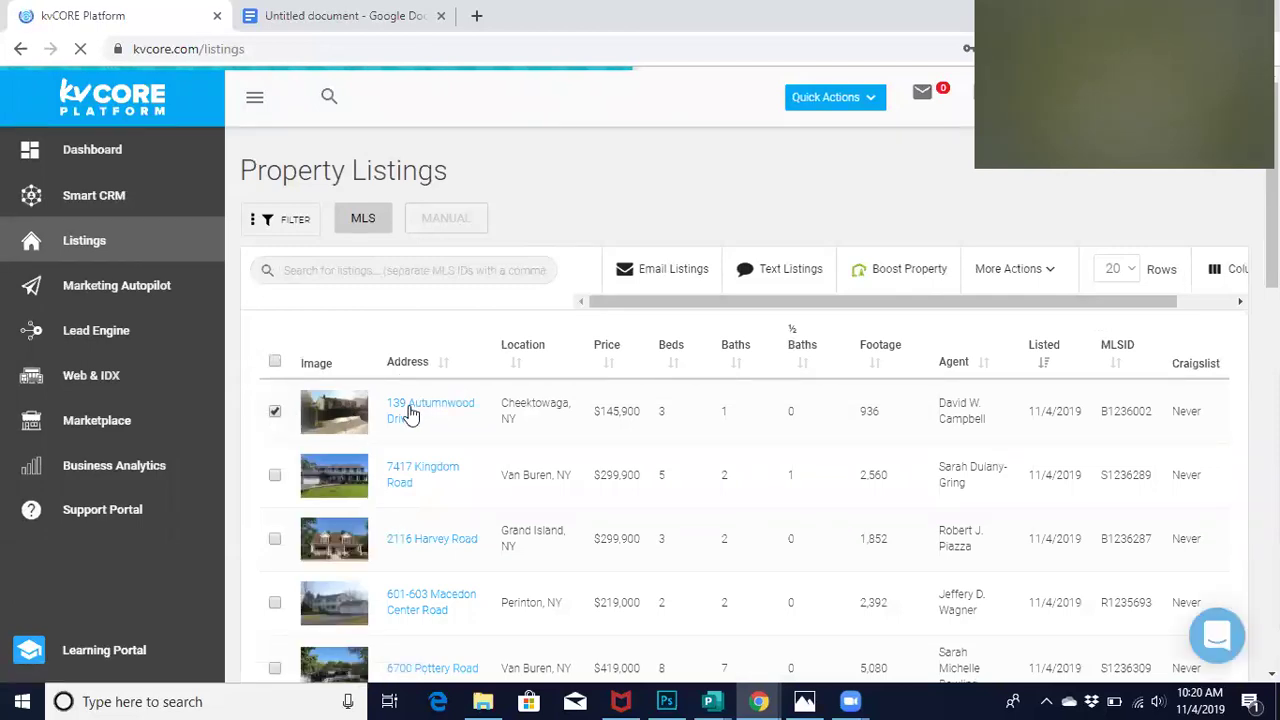
pyautogui.click(1015, 282)
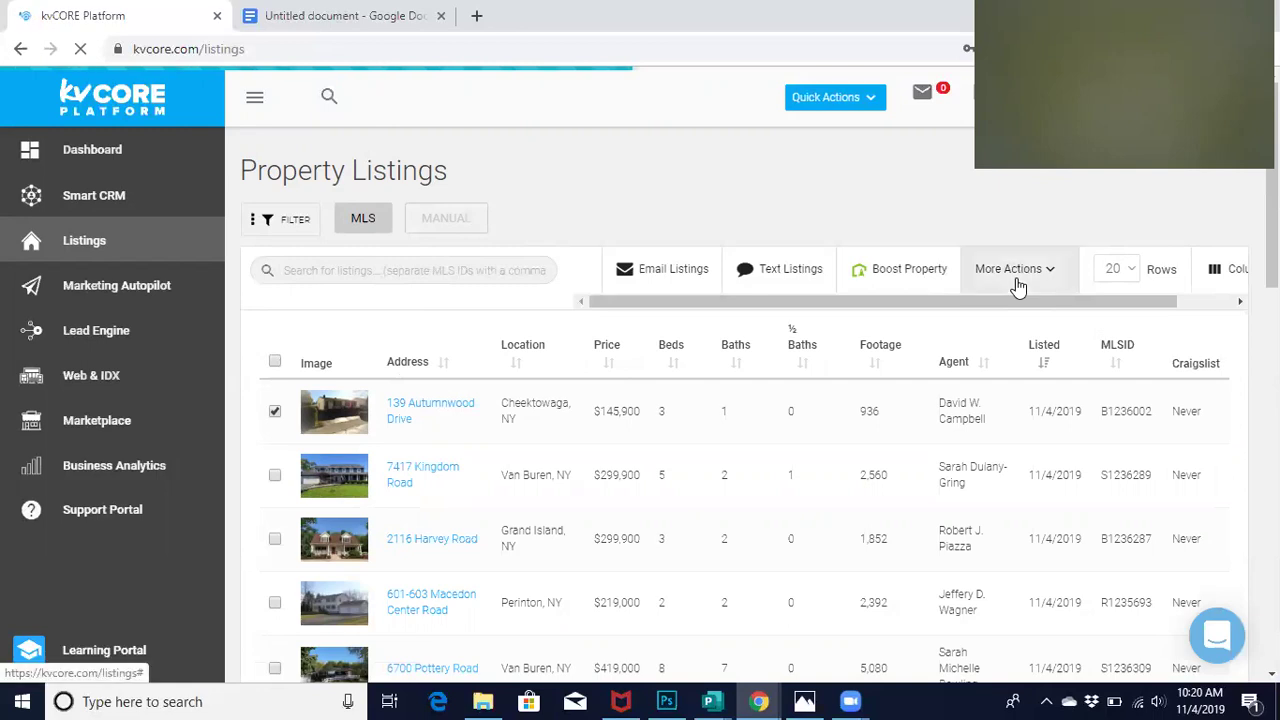
pyautogui.click(966, 222)
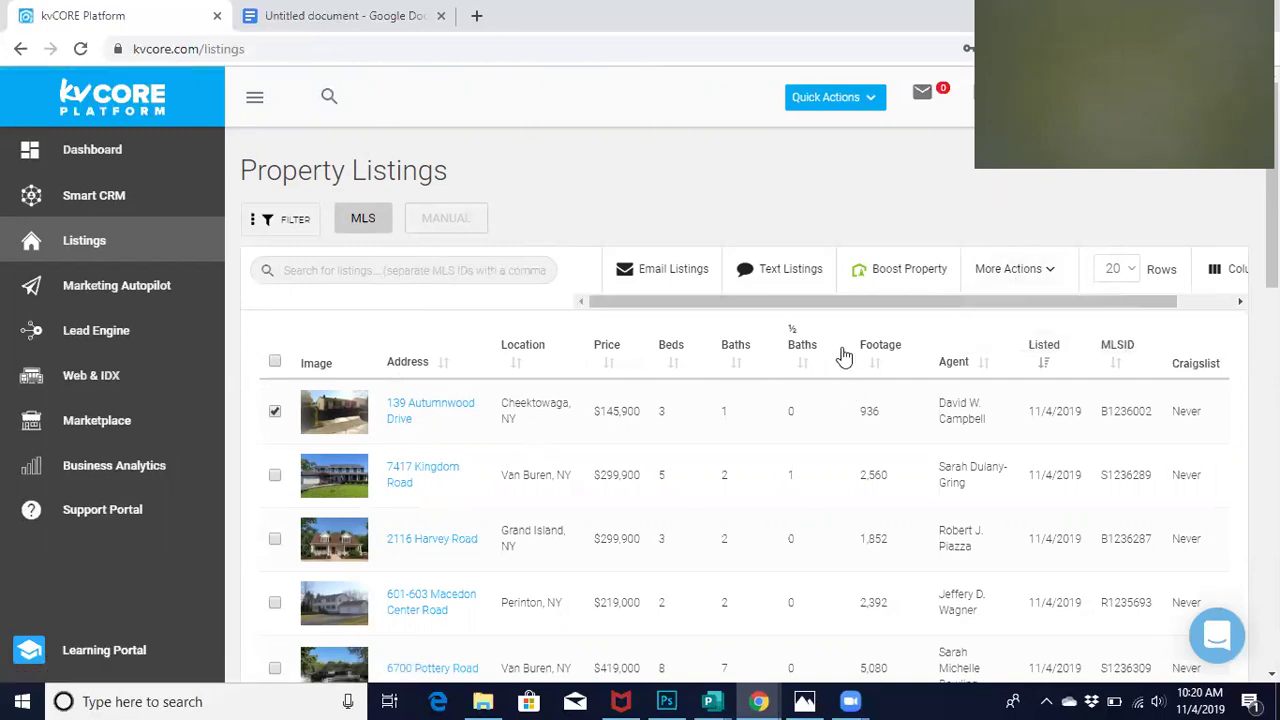
pyautogui.click(1022, 269)
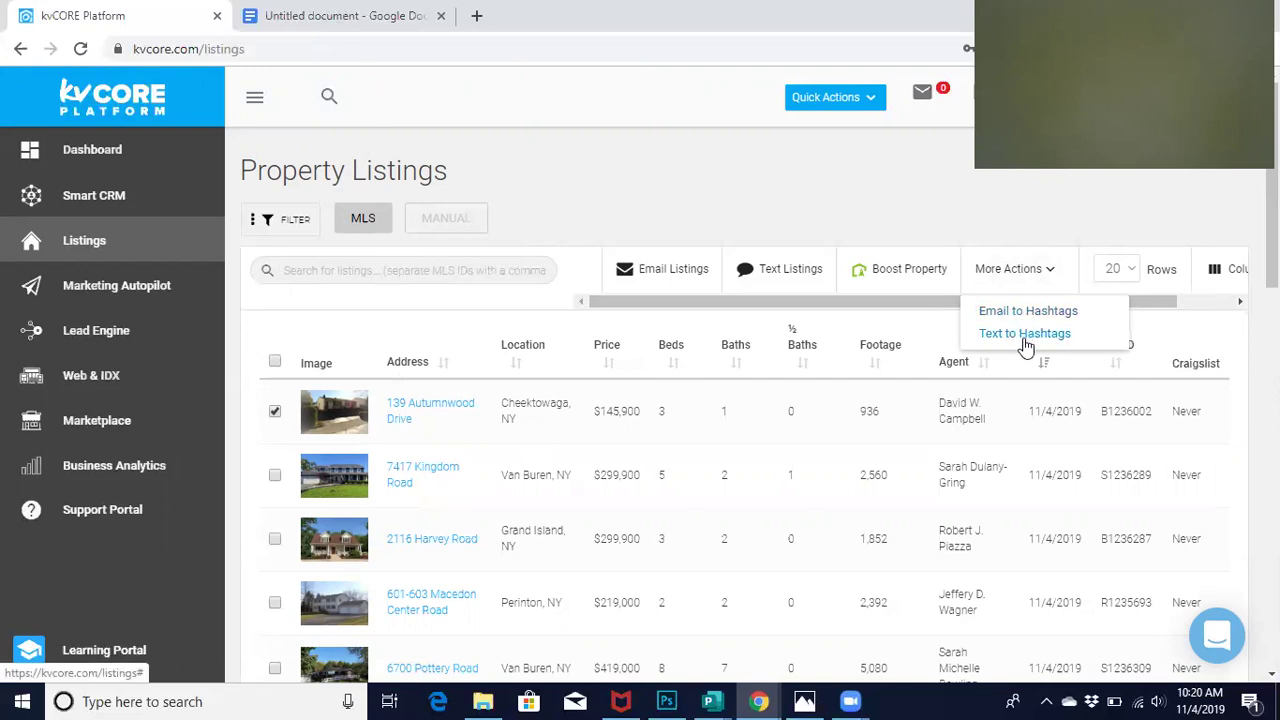
pyautogui.click(974, 217)
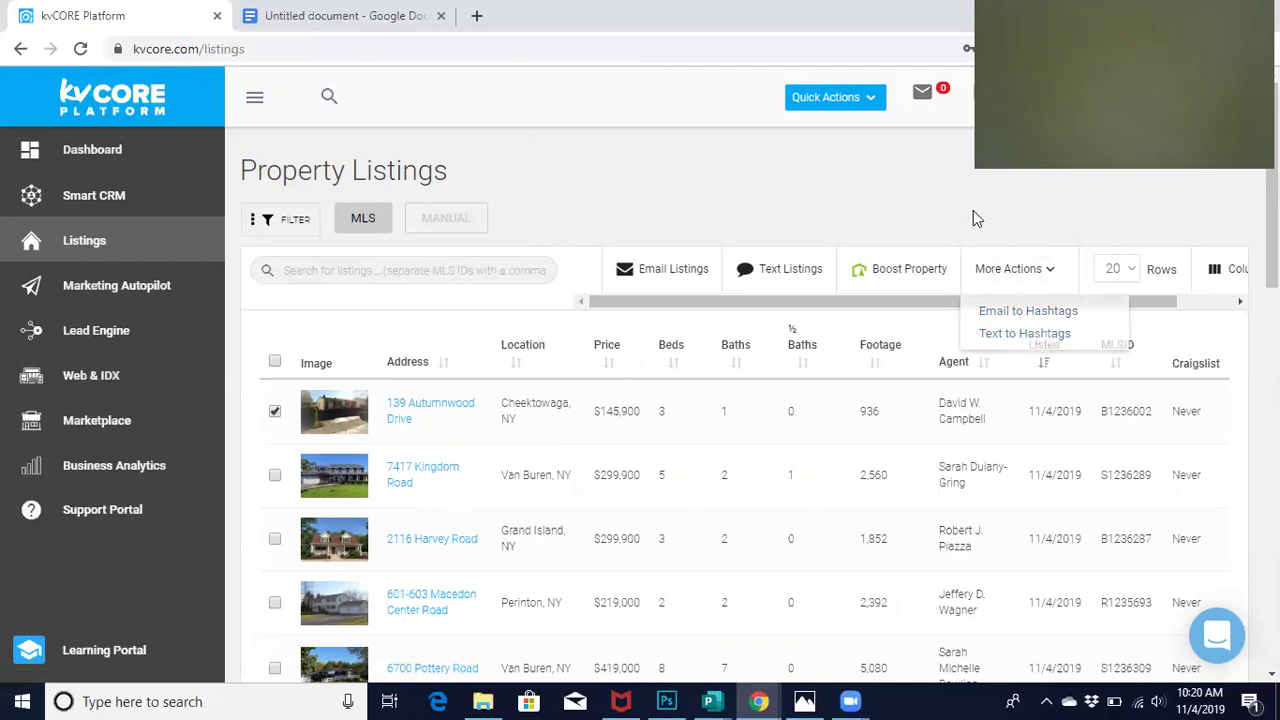
pyautogui.click(407, 412)
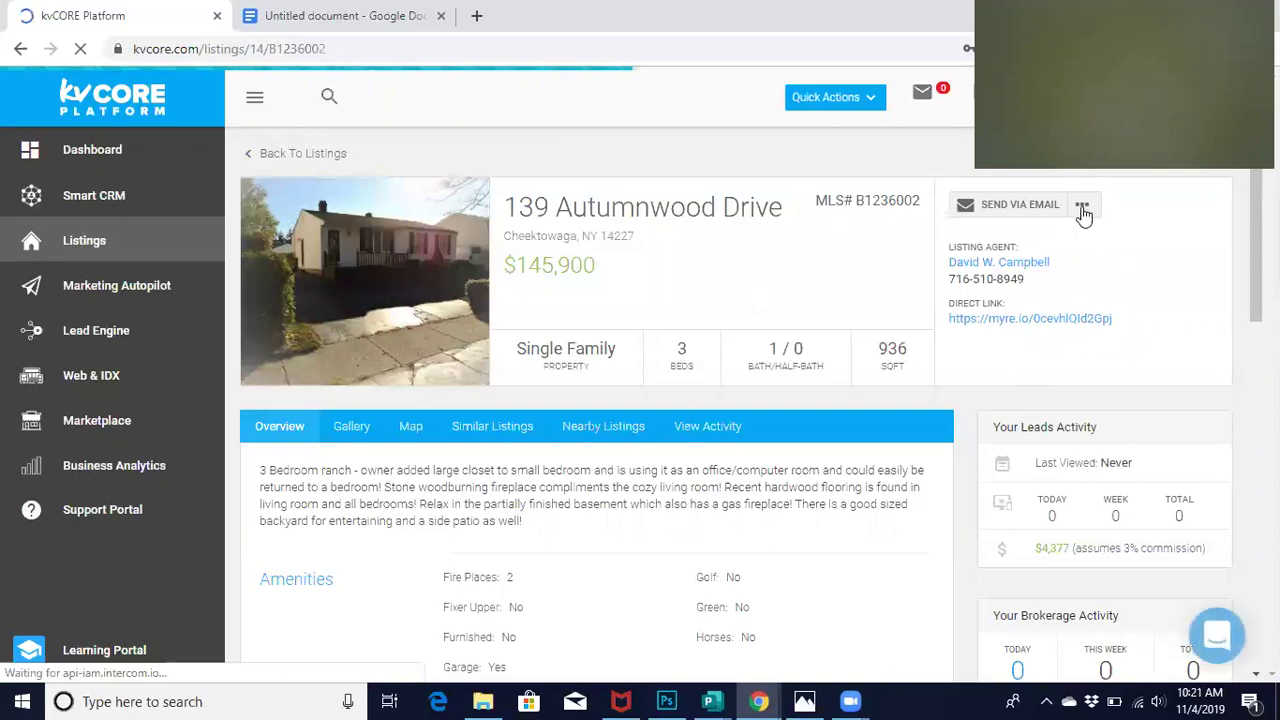
pyautogui.click(1085, 207)
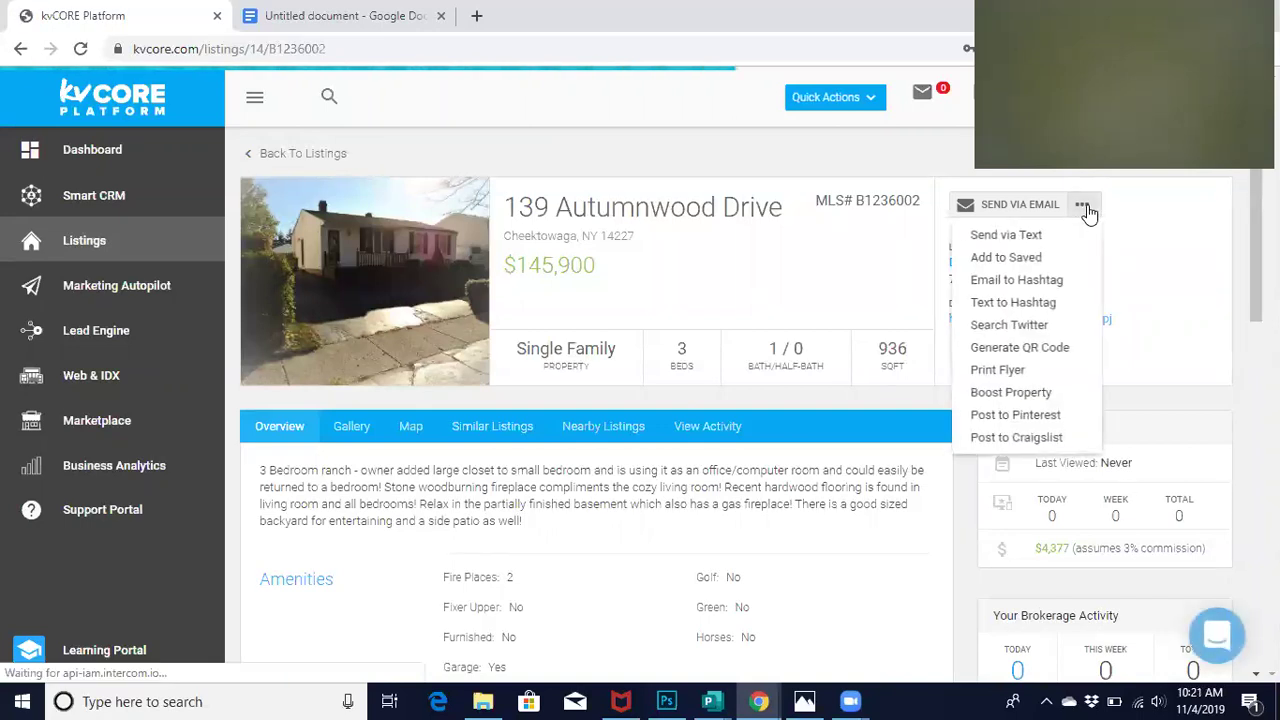
pyautogui.click(1010, 260)
pyautogui.click(252, 202)
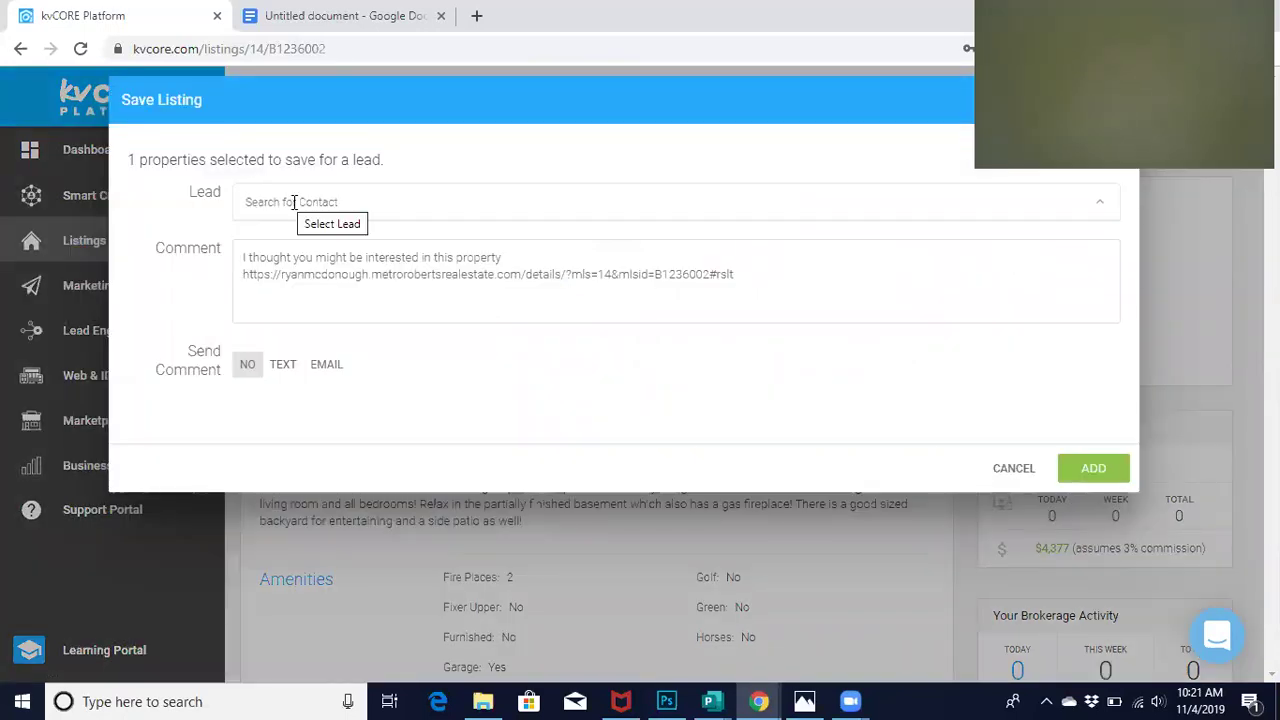
pyautogui.write('jim')
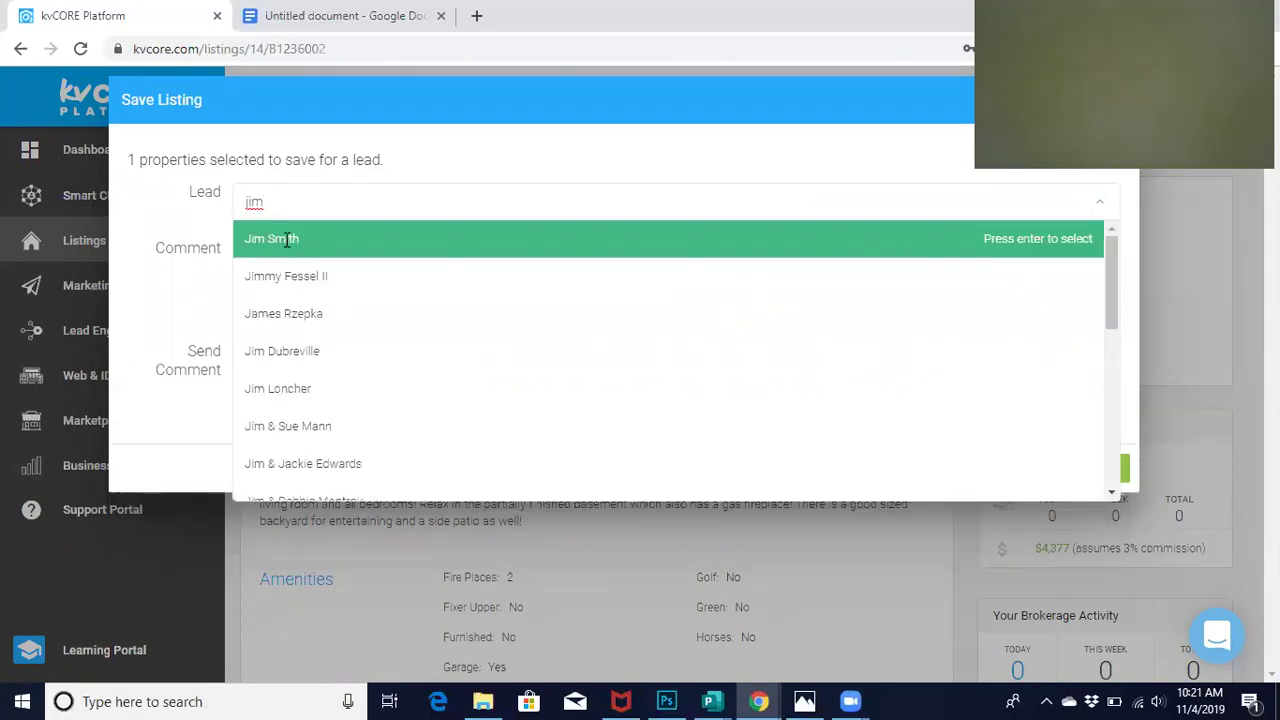
pyautogui.click(289, 238)
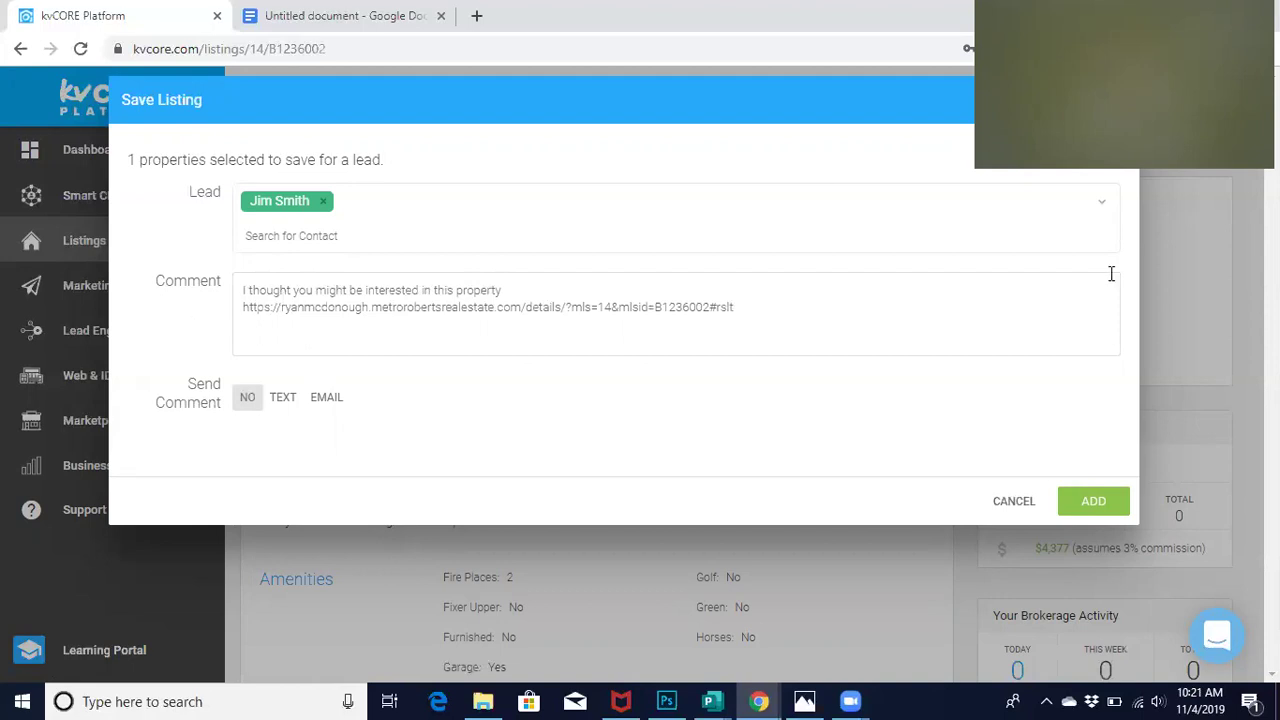
pyautogui.click(1114, 100)
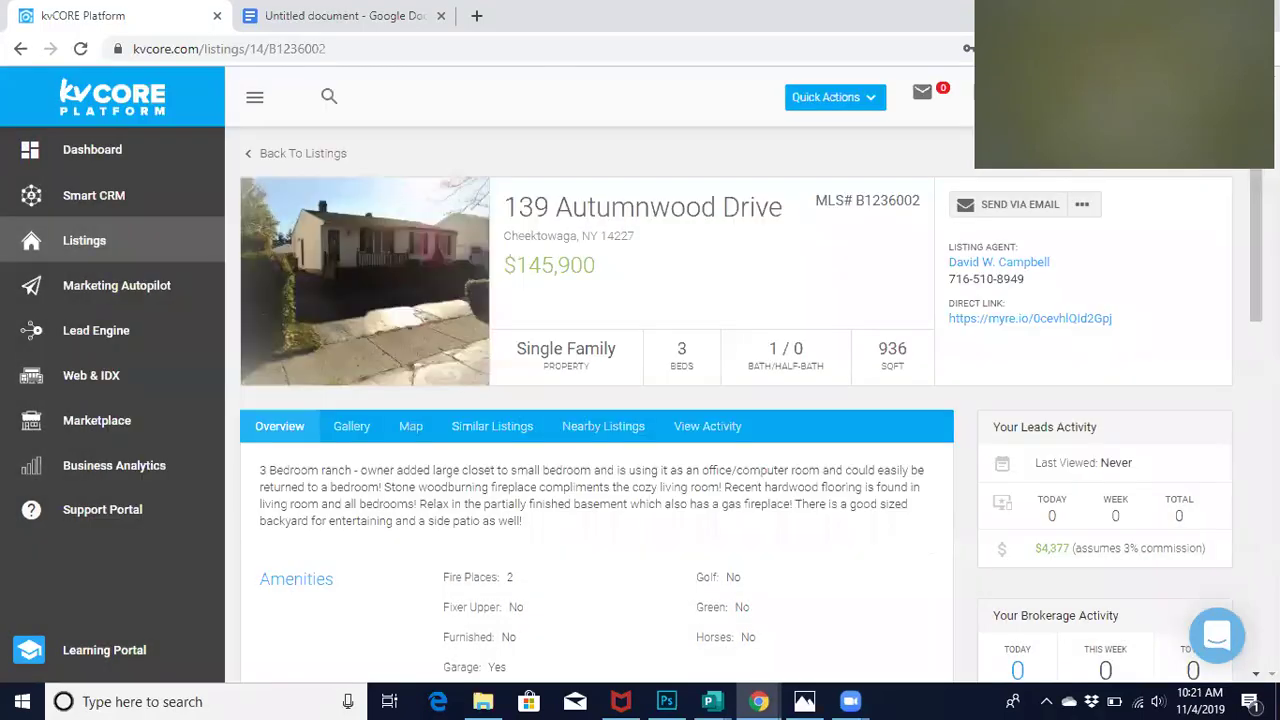
# Return to Smart CRM and open the Filters panel on the 2-of-7 lead list
pyautogui.click(119, 201)
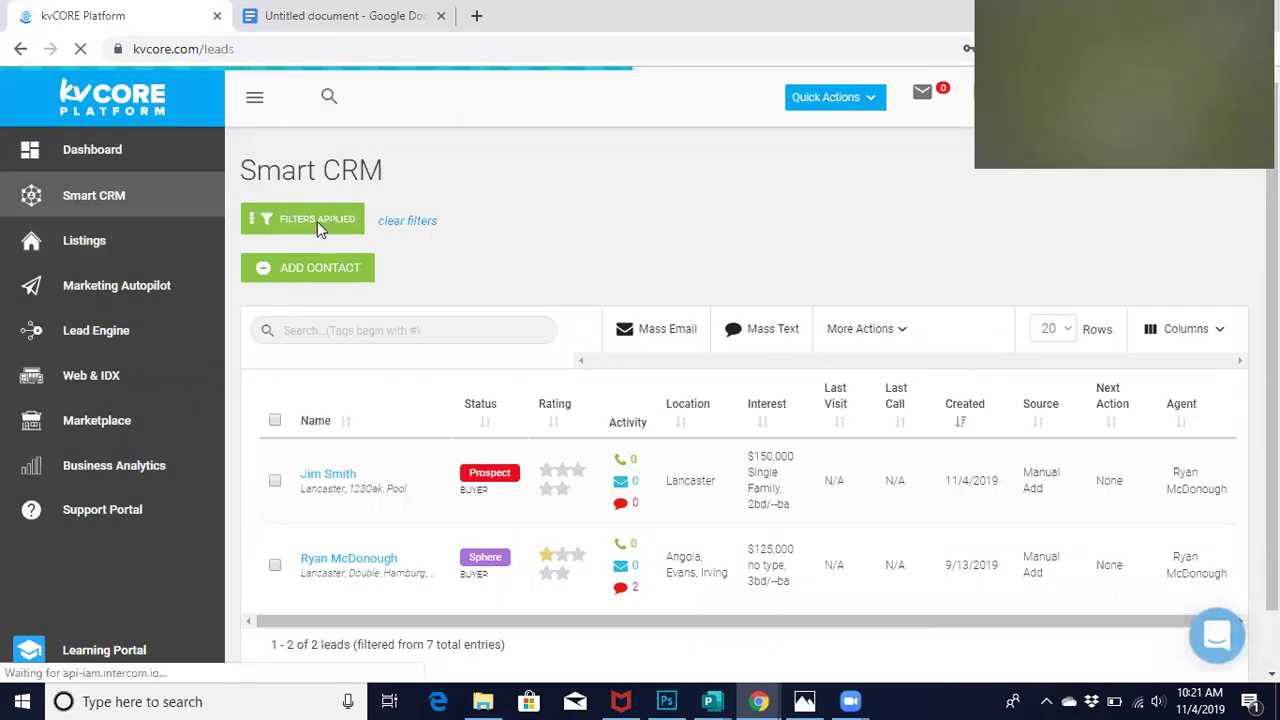
pyautogui.click(317, 221)
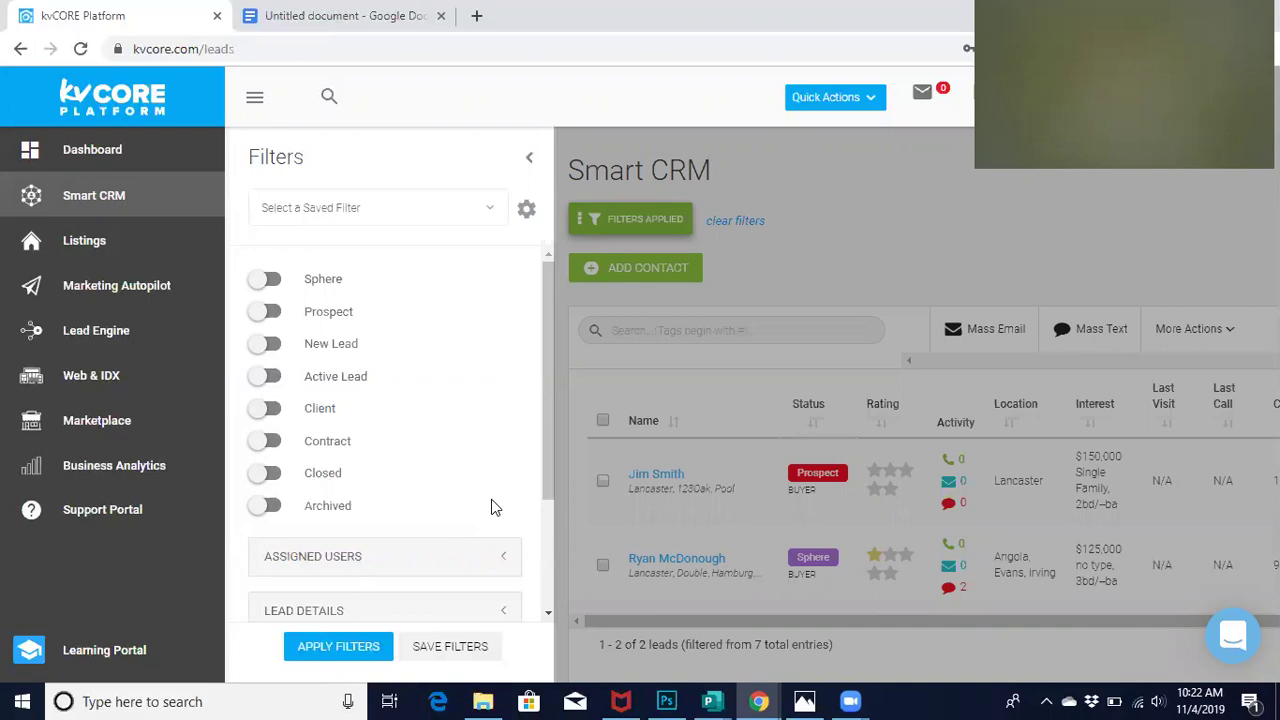
# Toggle the Sphere status filter on and off, then expand Assigned Users and Lead Details
pyautogui.click(266, 281)
pyautogui.click(268, 282)
pyautogui.scroll(-1, 330, 370)
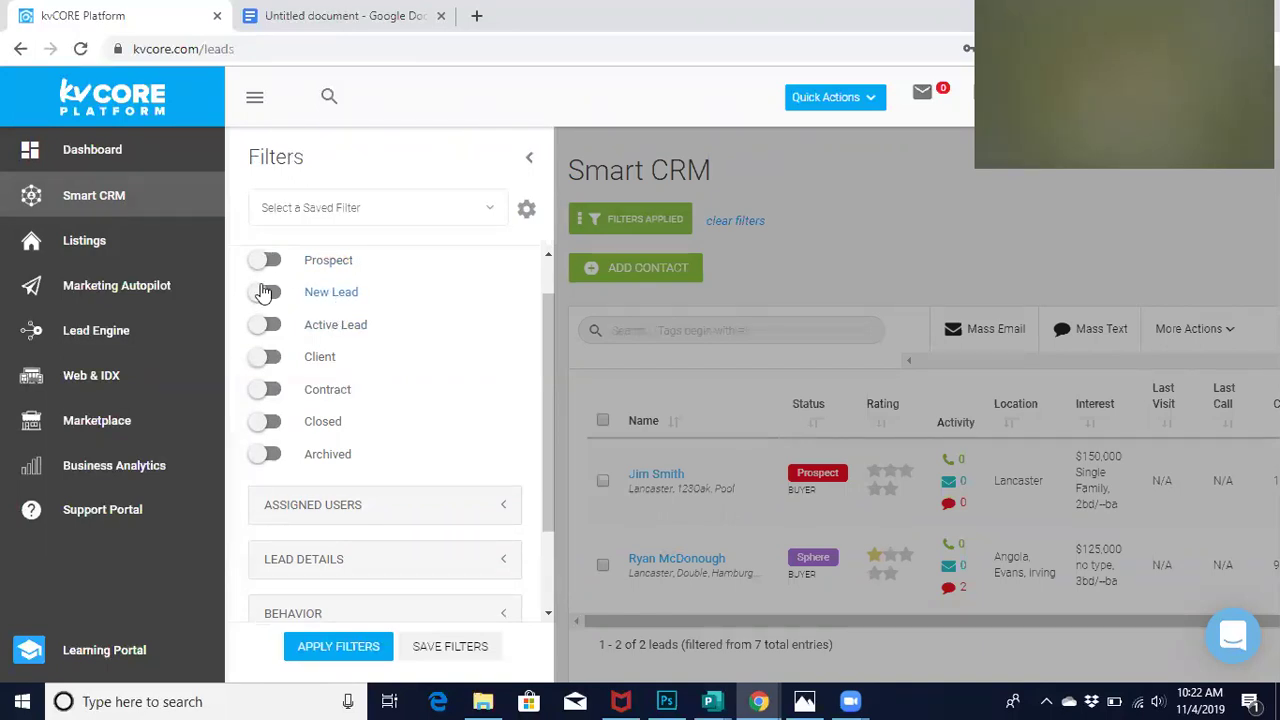
pyautogui.scroll(-1, 352, 395)
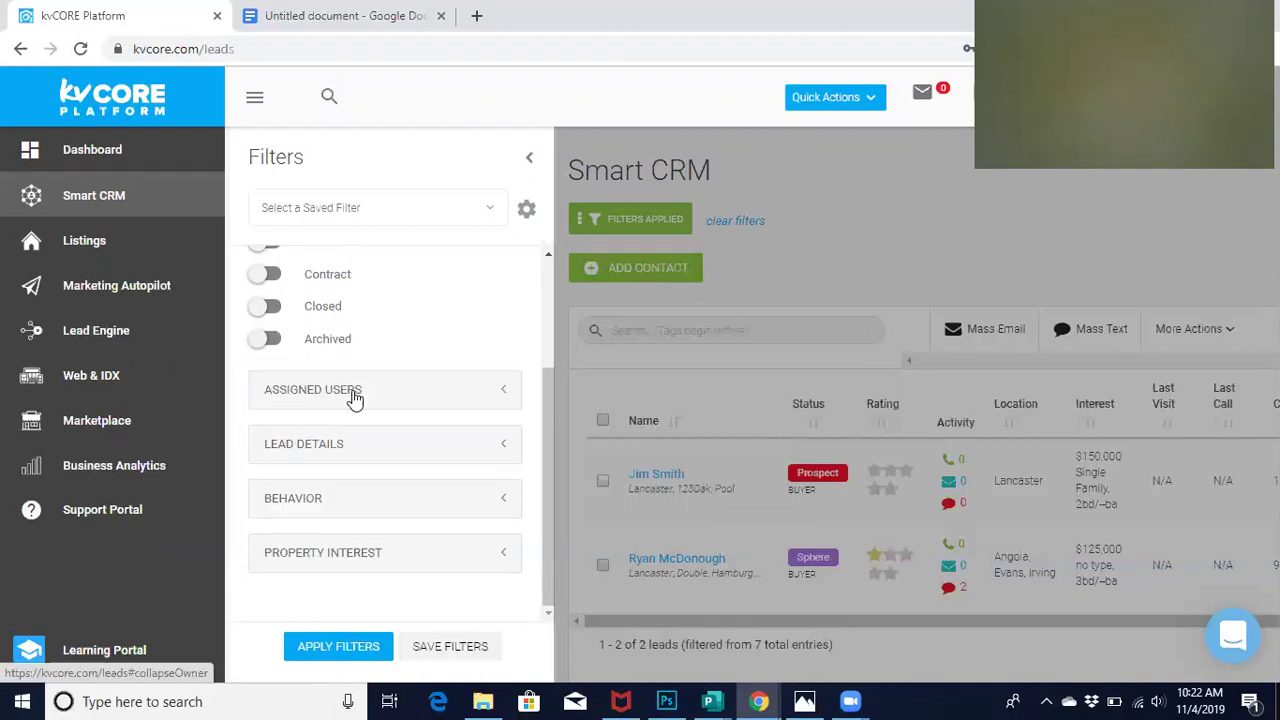
pyautogui.click(507, 396)
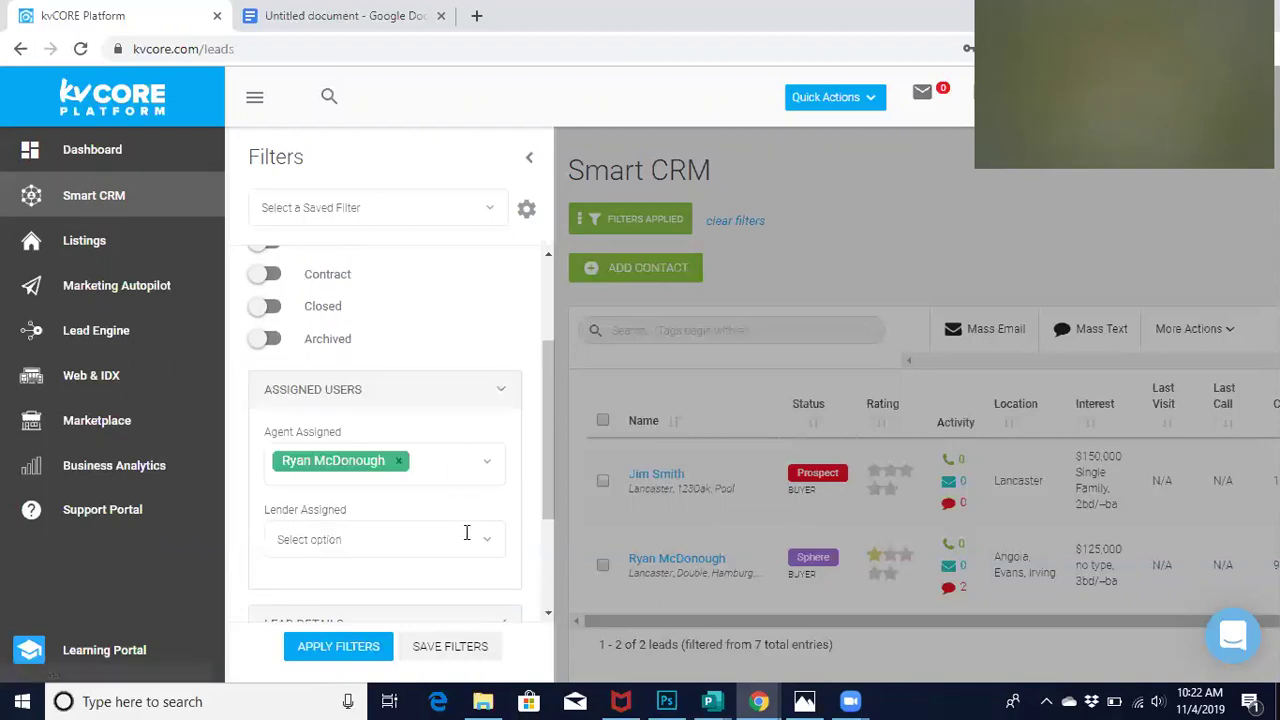
pyautogui.scroll(-2, 466, 533)
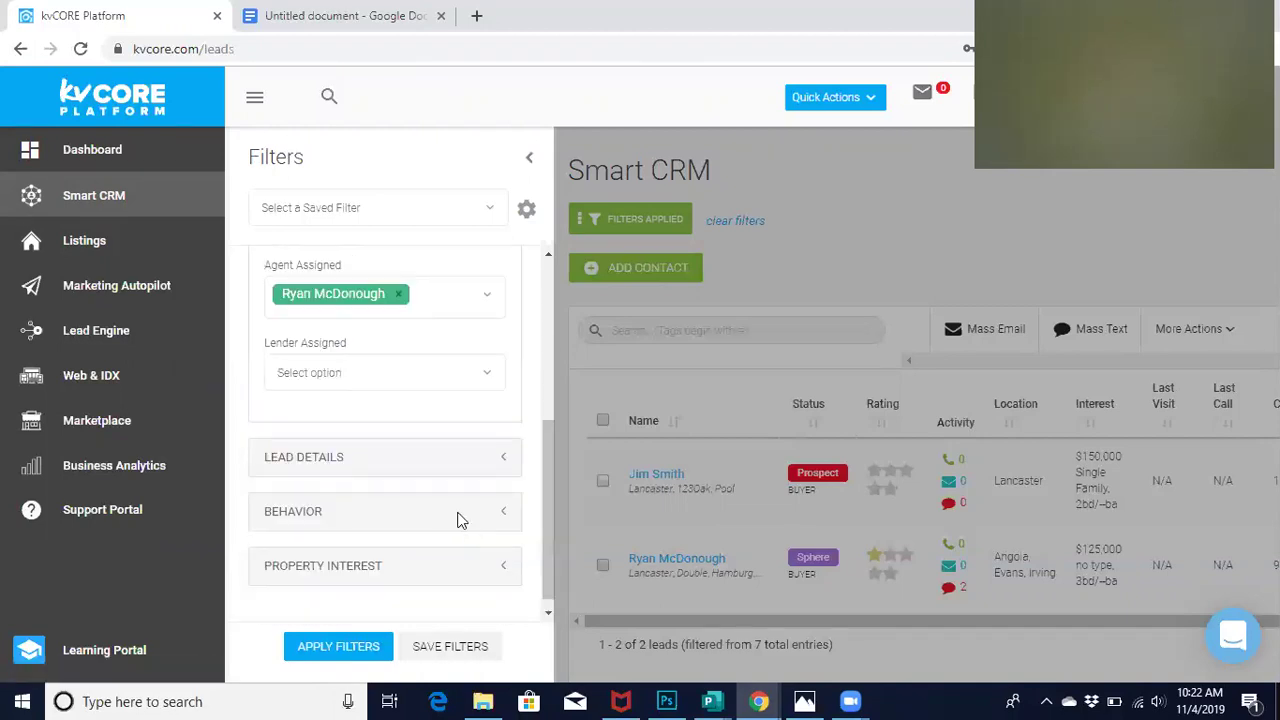
pyautogui.click(506, 462)
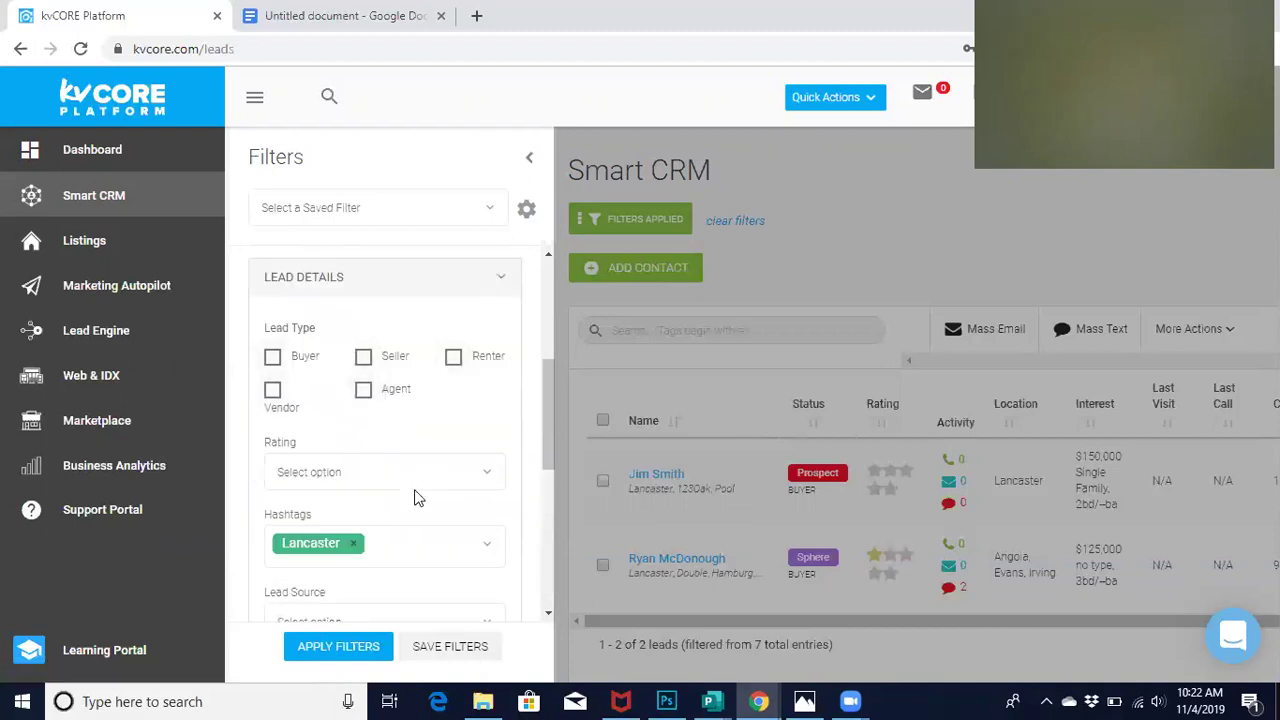
# Remove the Lancaster hashtag chip from the lead filters
pyautogui.scroll(-1, 418, 498)
pyautogui.click(354, 452)
pyautogui.click(357, 452)
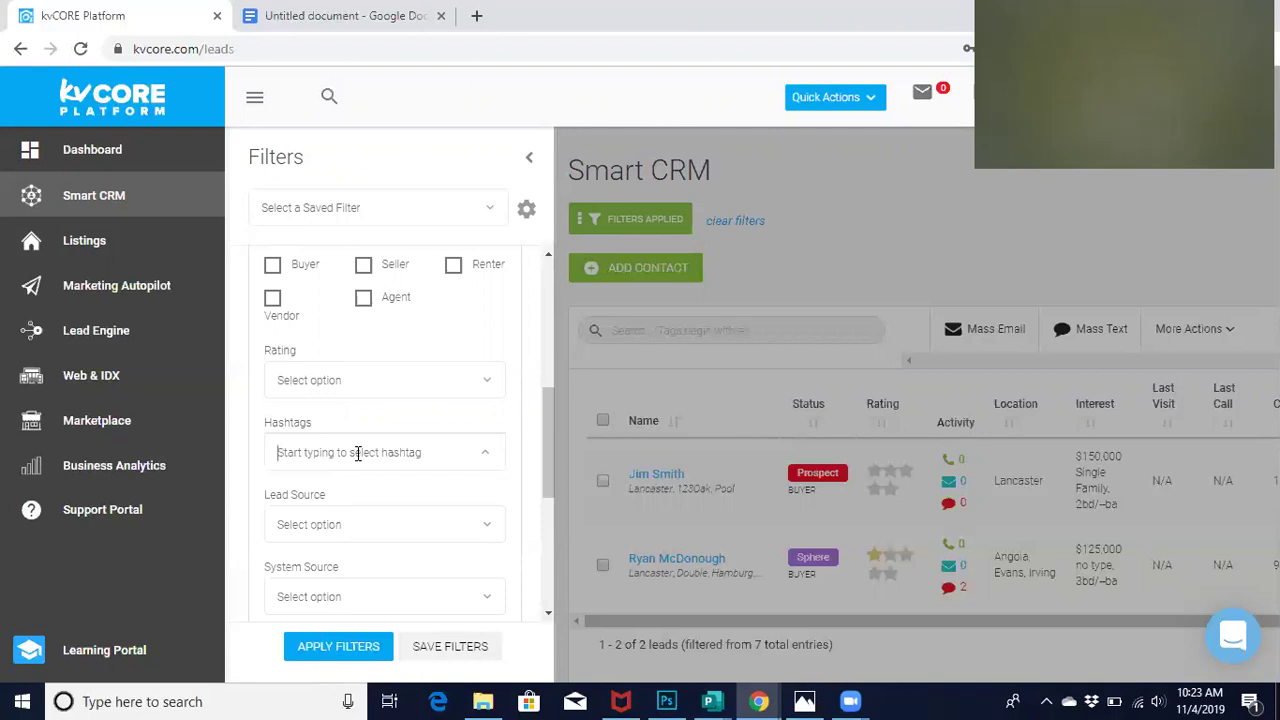
pyautogui.moveTo(545, 450); pyautogui.dragTo(531, 569)
# Expand Behavior and toggle Last Time I Emailed on then off, leaving no timeframe set
pyautogui.click(505, 501)
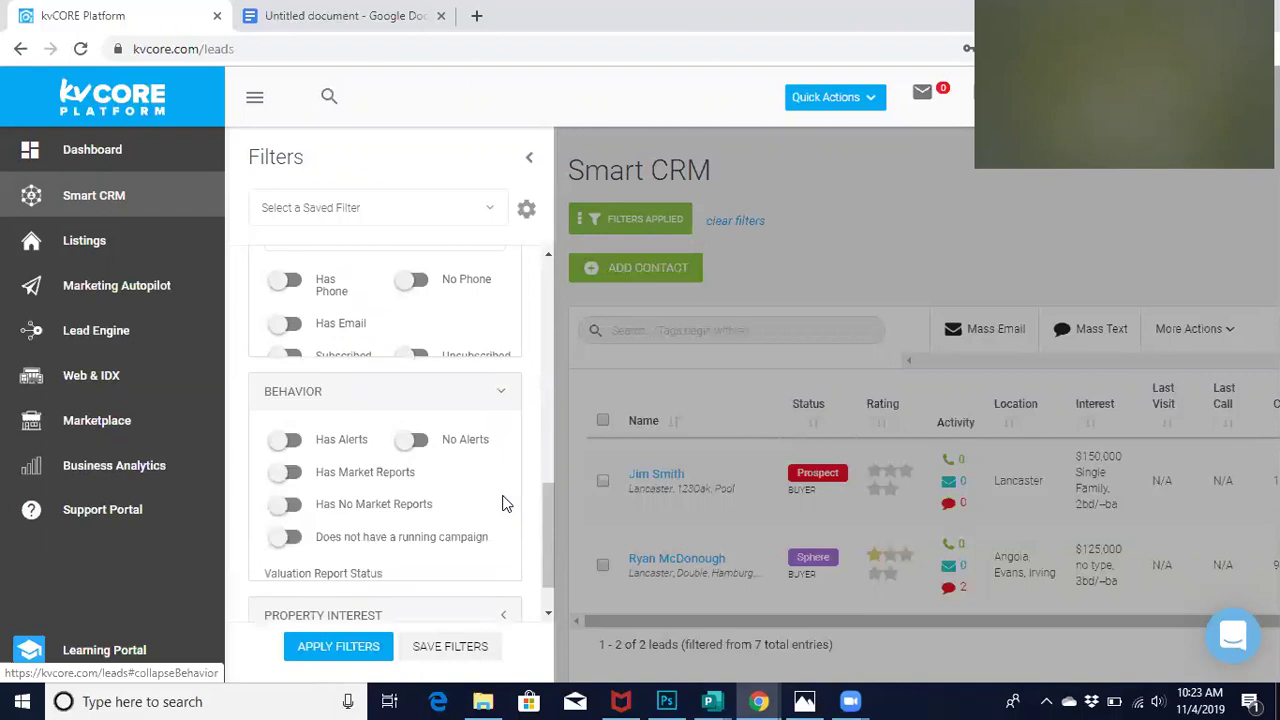
pyautogui.scroll(-3, 505, 503)
pyautogui.moveTo(549, 459); pyautogui.dragTo(555, 493)
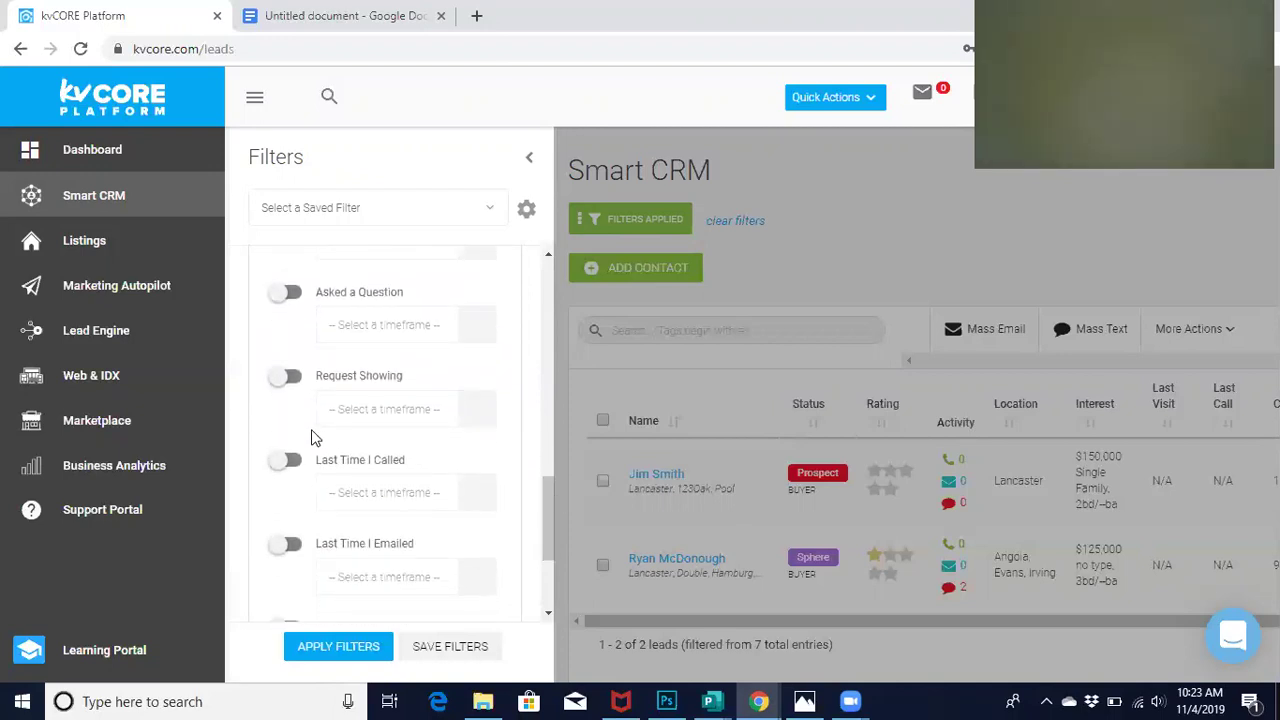
pyautogui.click(284, 546)
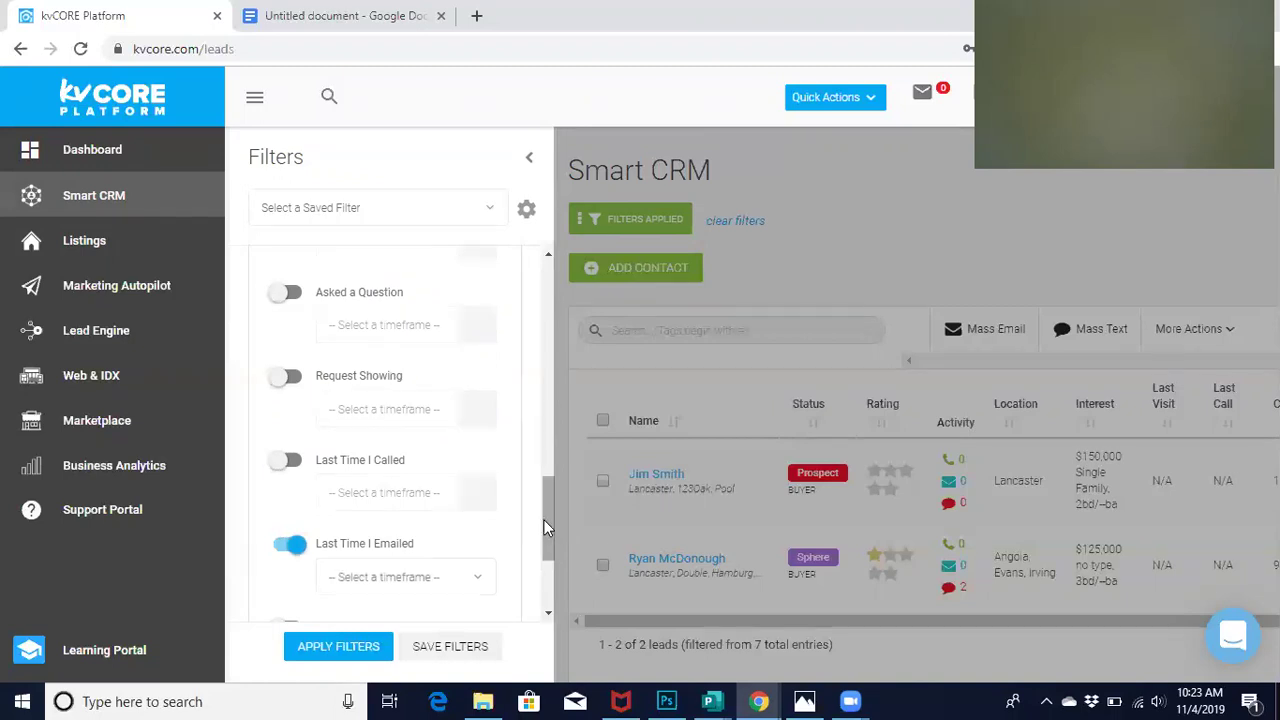
pyautogui.scroll(-1, 544, 520)
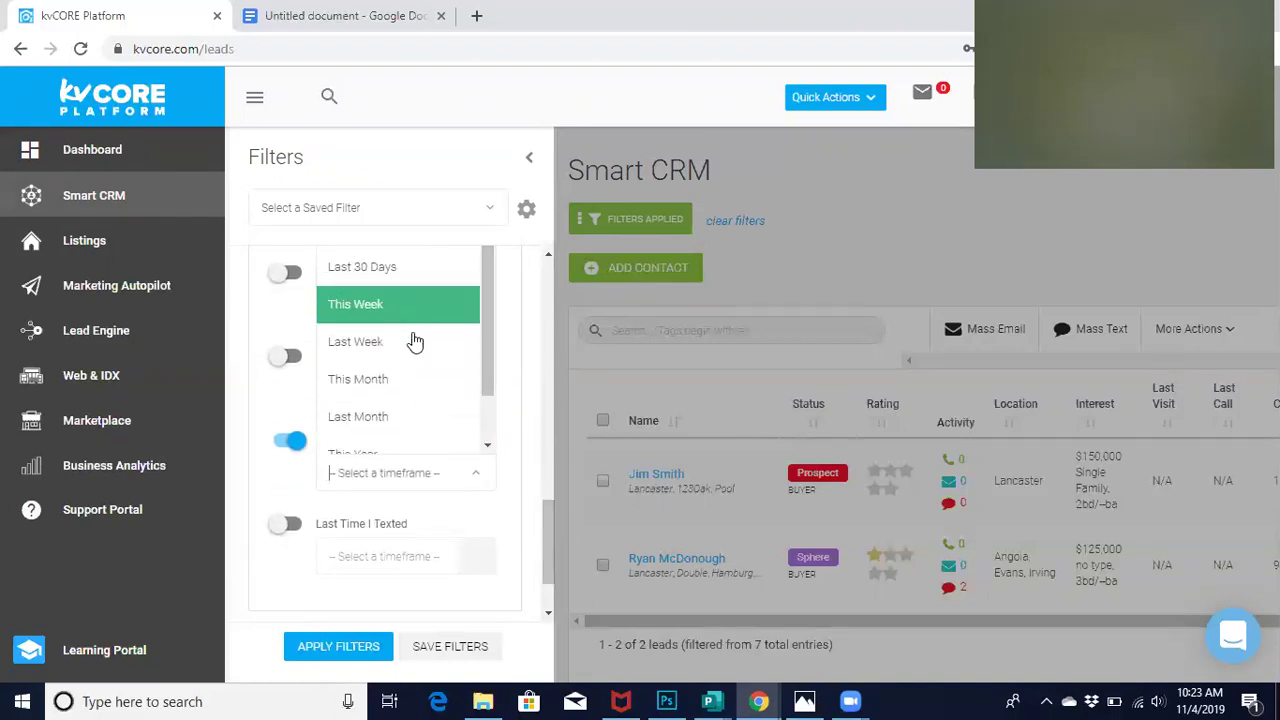
pyautogui.click(531, 443)
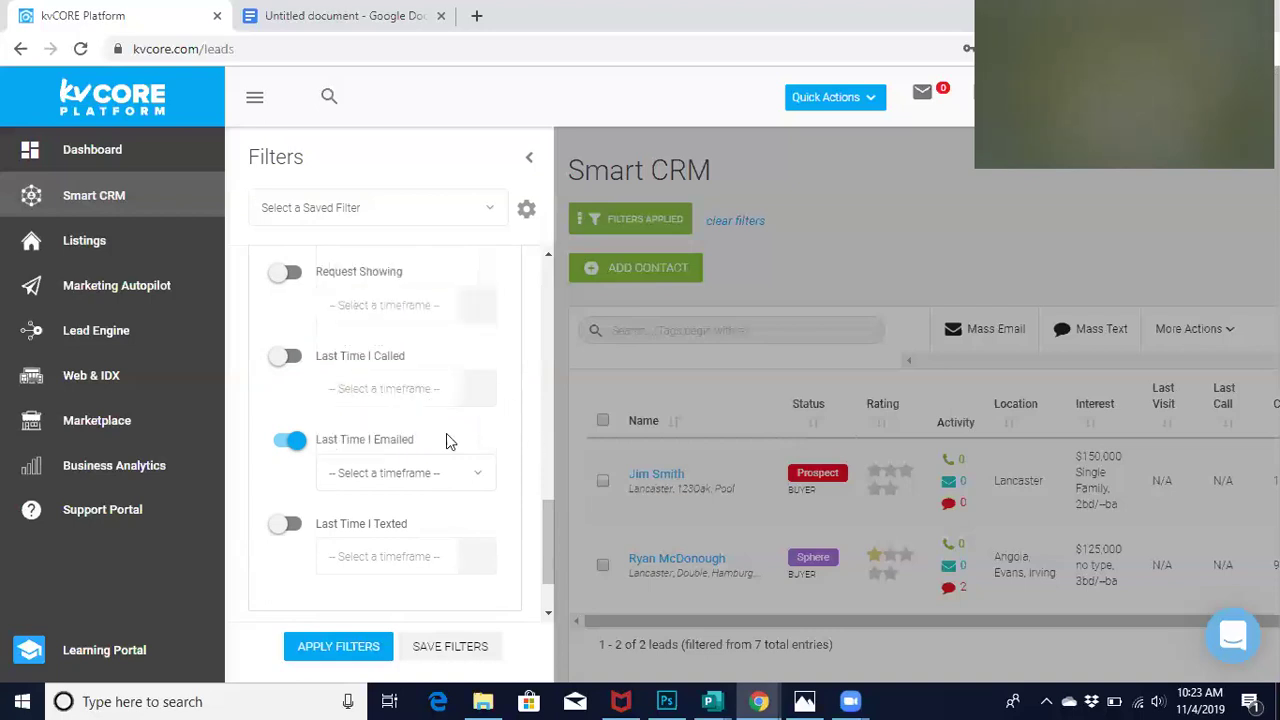
pyautogui.click(294, 449)
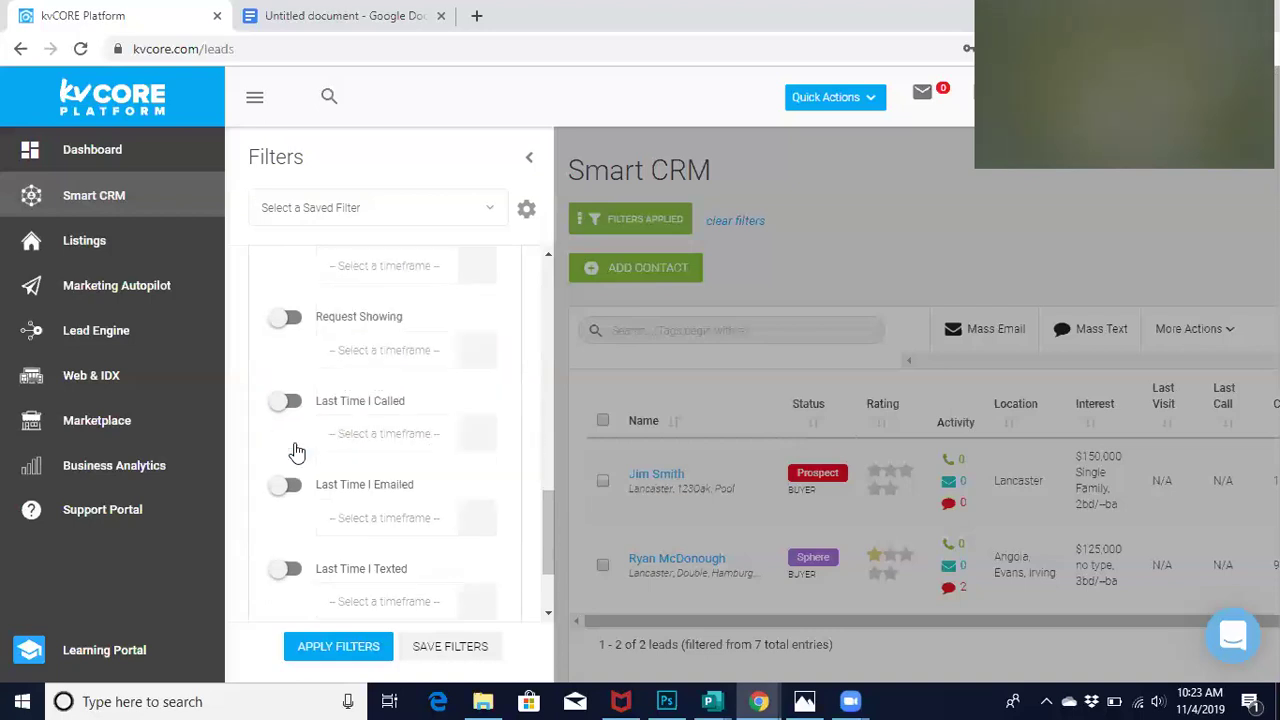
# Open the saved-filter list showing Last Week Saved Property and saved property
pyautogui.scroll(3, 296, 451)
pyautogui.scroll(1, 290, 420)
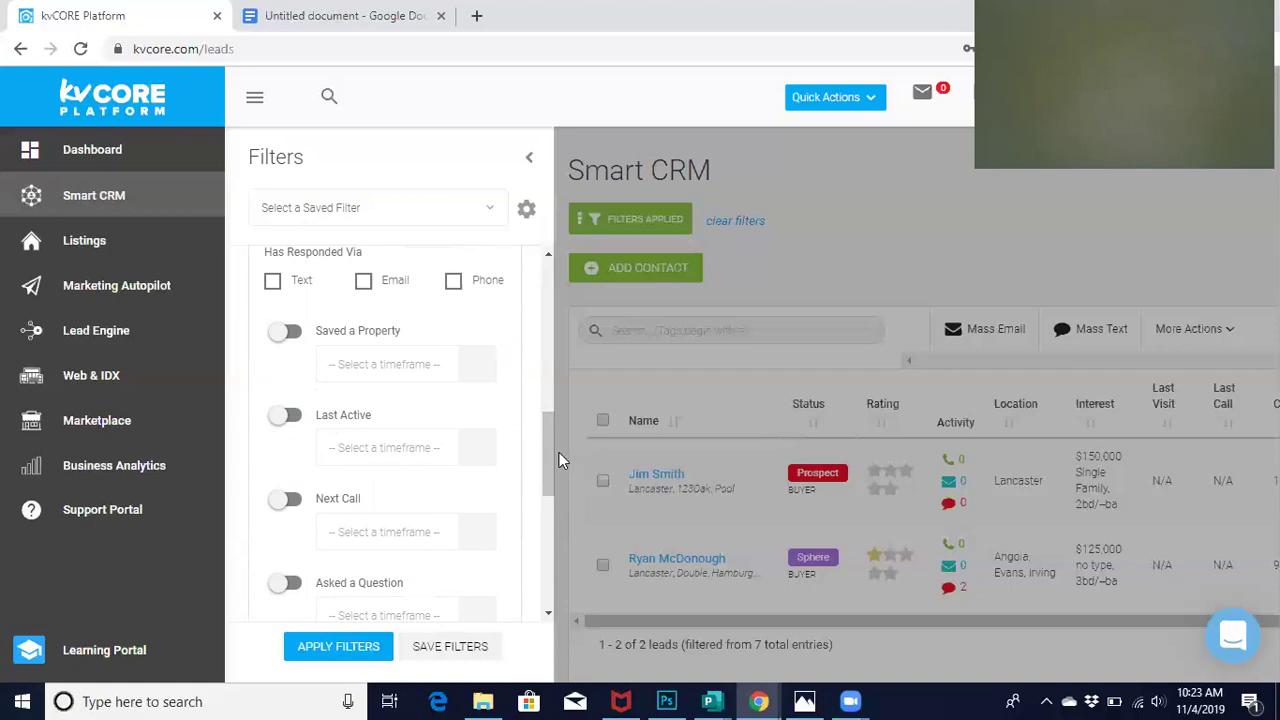
pyautogui.moveTo(549, 452); pyautogui.dragTo(555, 570)
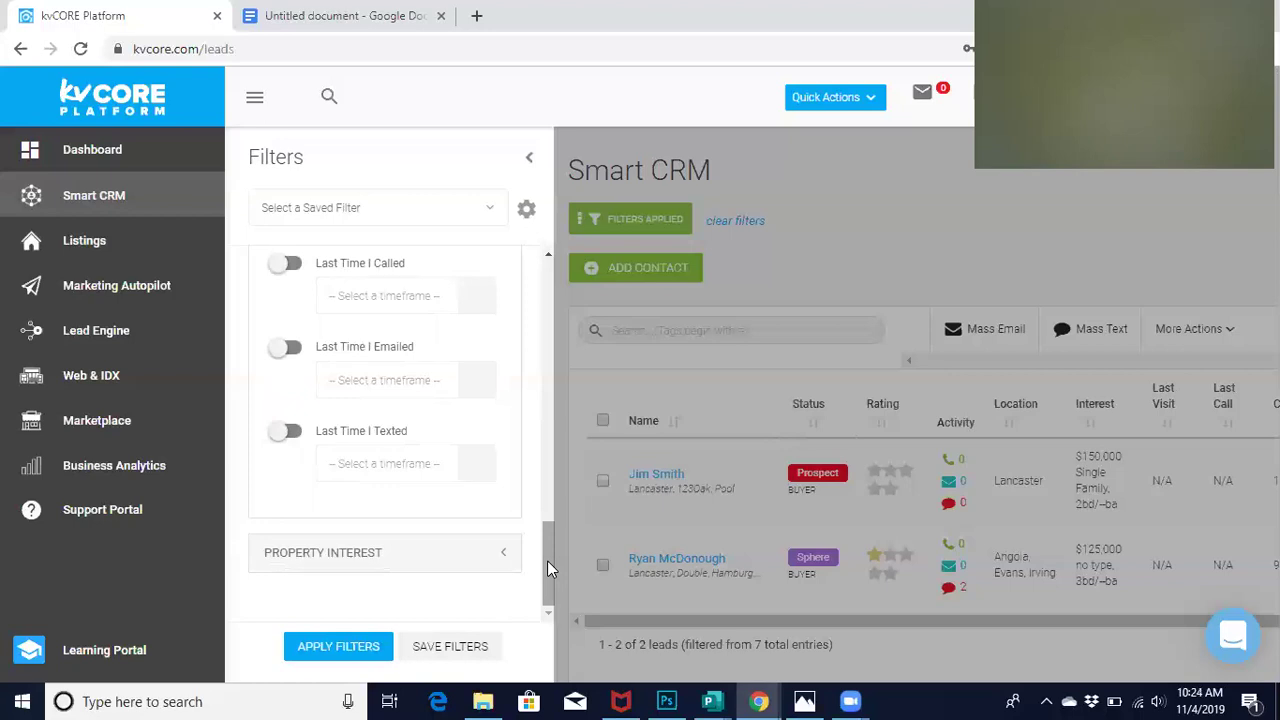
pyautogui.moveTo(547, 560); pyautogui.dragTo(466, 608)
# Apply the 'saved property' saved filter, check its Saved a Property toggle, and keep that selection
pyautogui.click(486, 211)
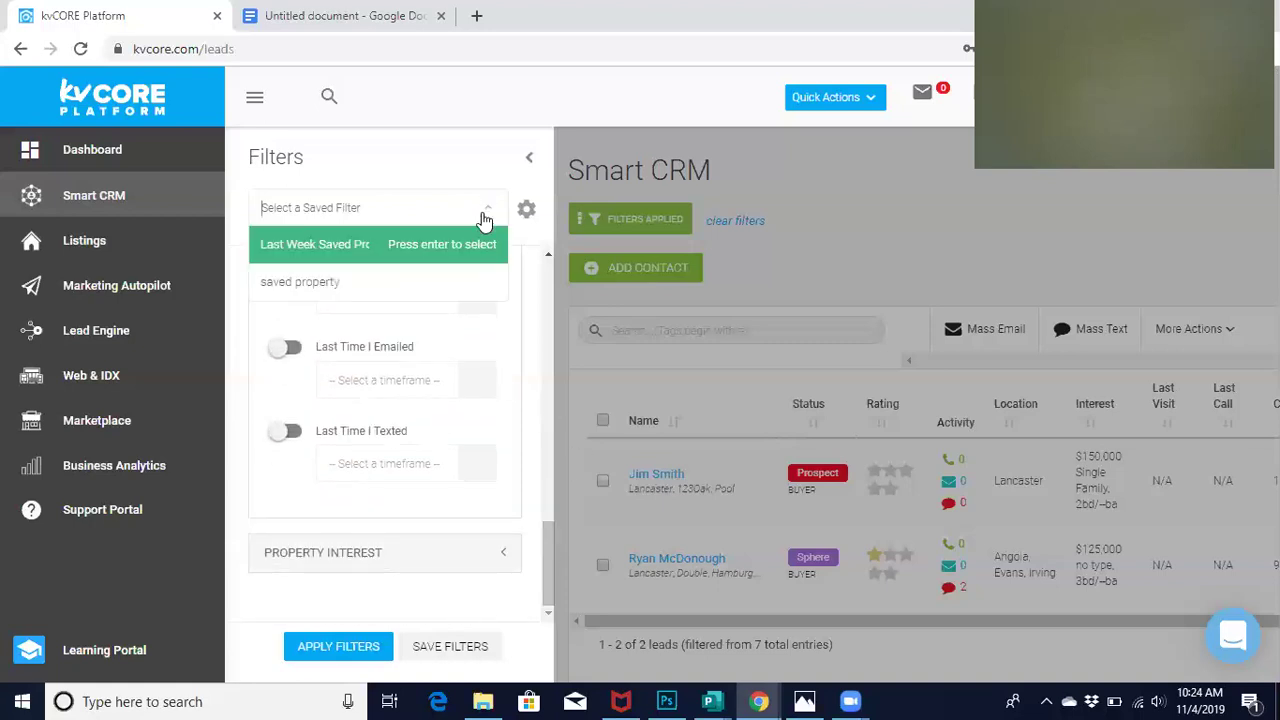
pyautogui.click(325, 288)
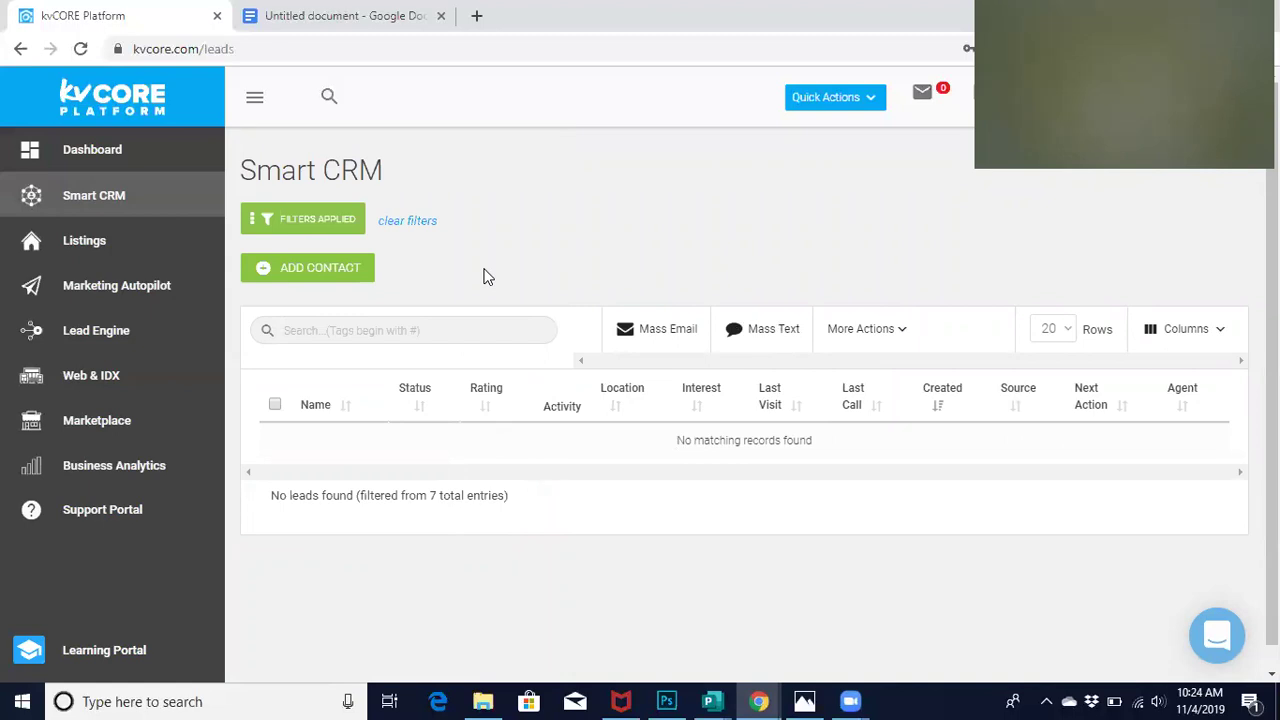
pyautogui.click(326, 228)
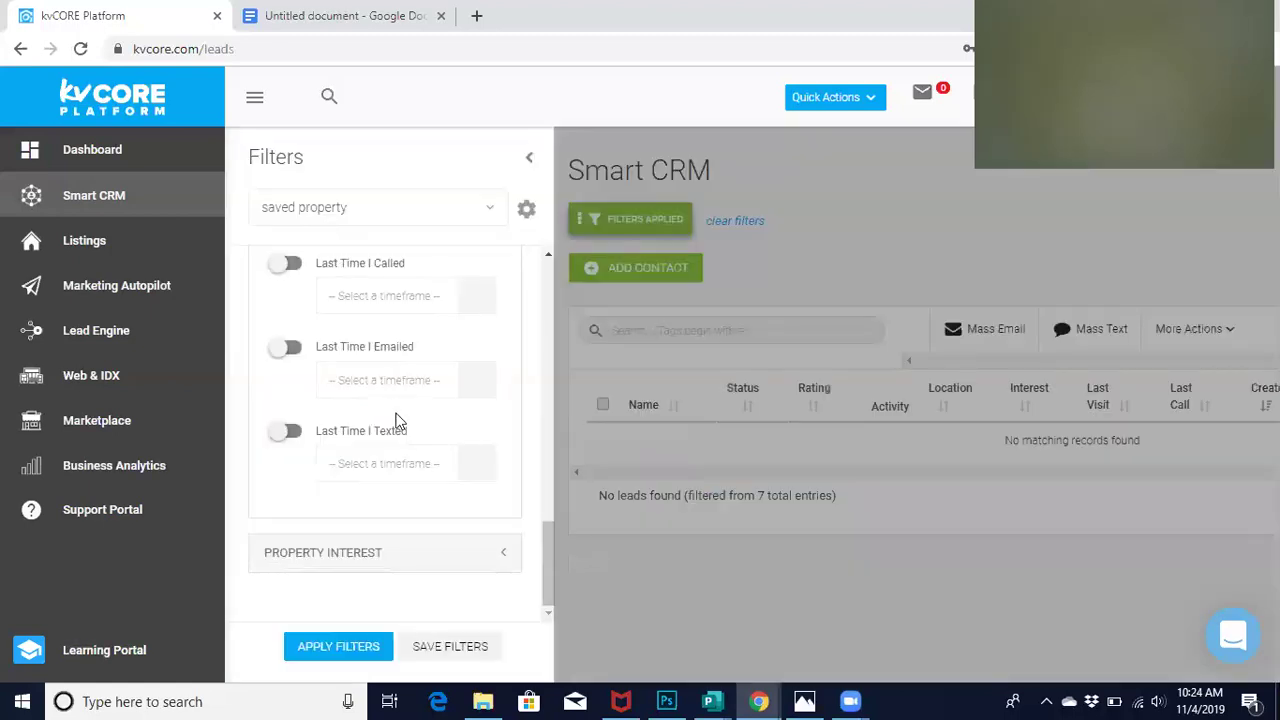
pyautogui.scroll(5, 395, 421)
pyautogui.click(293, 352)
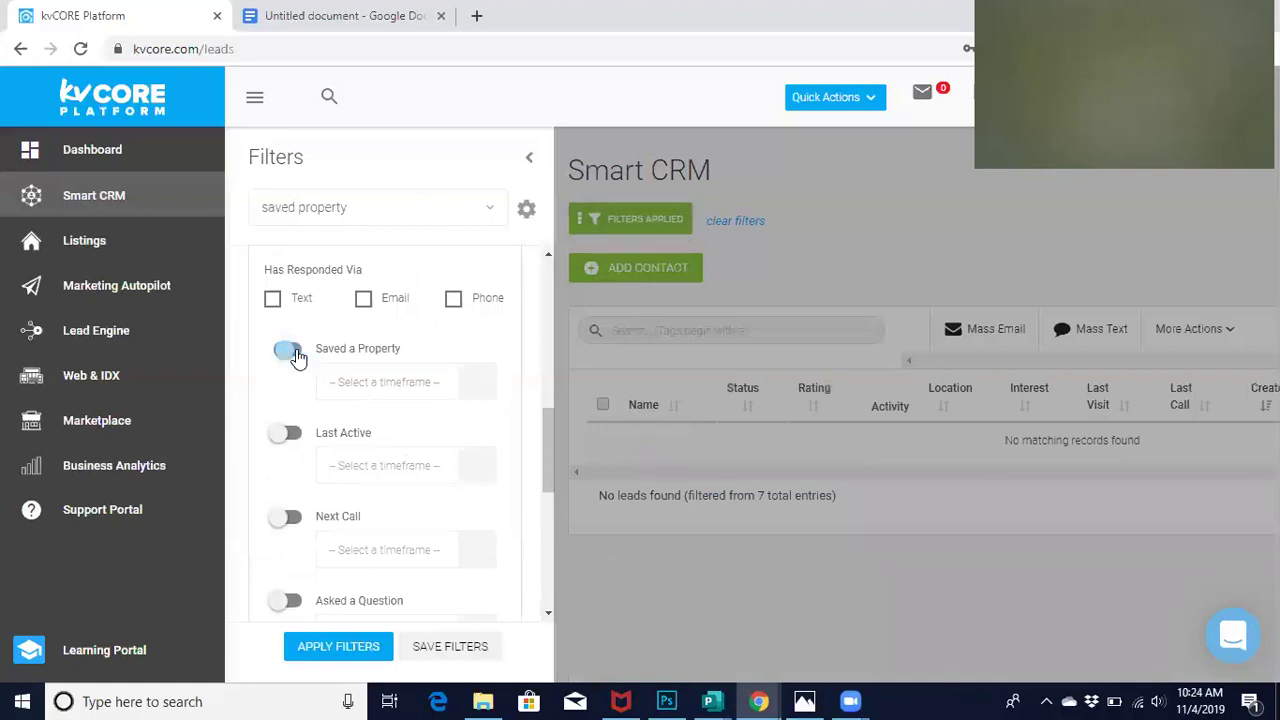
pyautogui.click(466, 207)
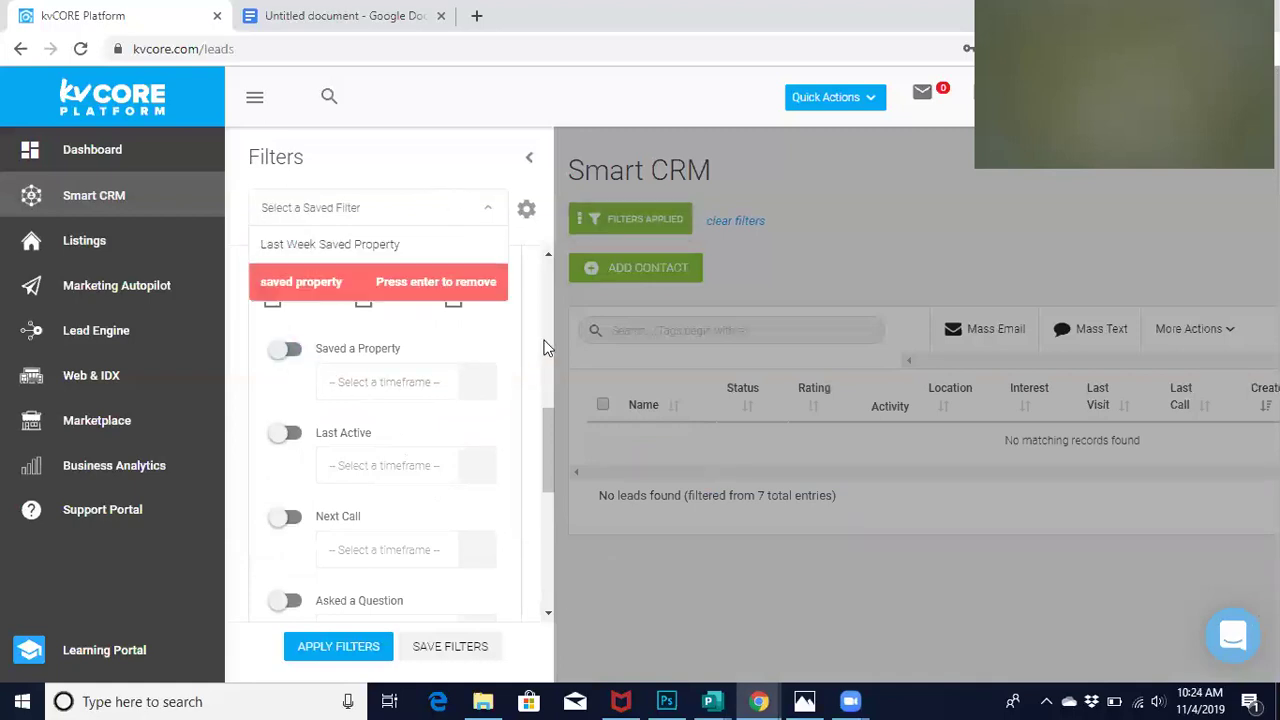
pyautogui.moveTo(542, 413); pyautogui.dragTo(536, 249)
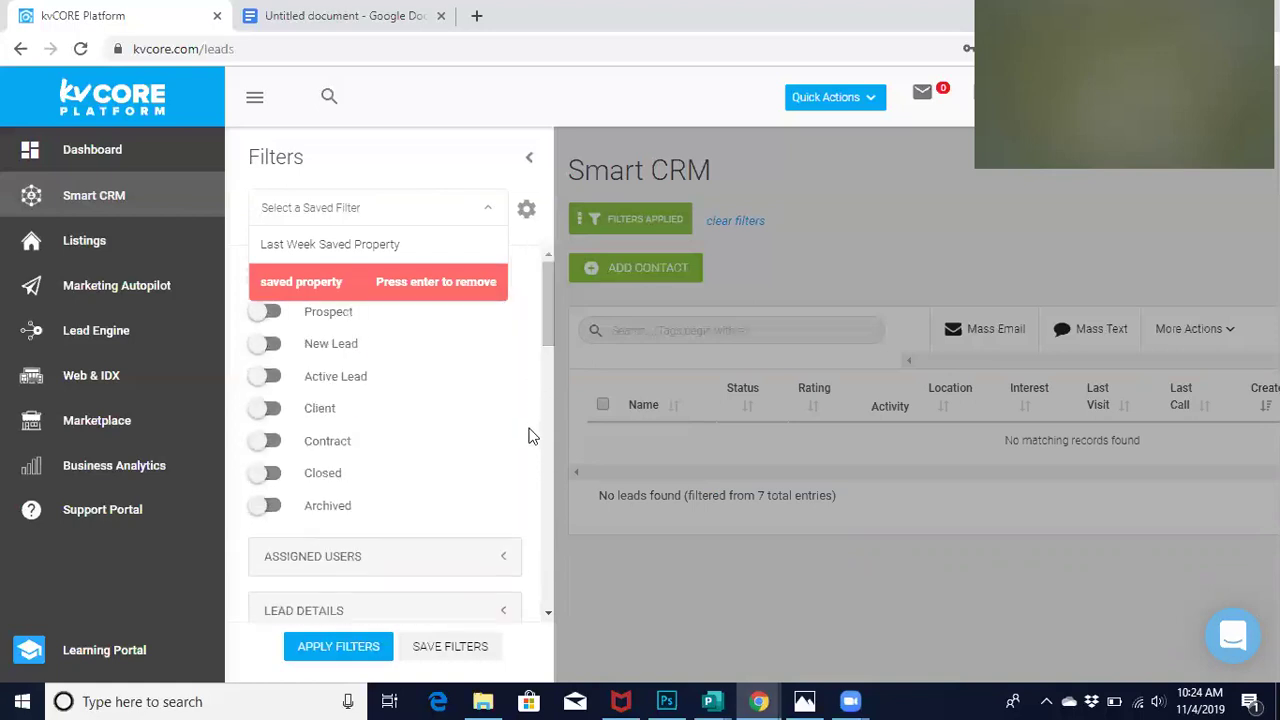
pyautogui.click(532, 462)
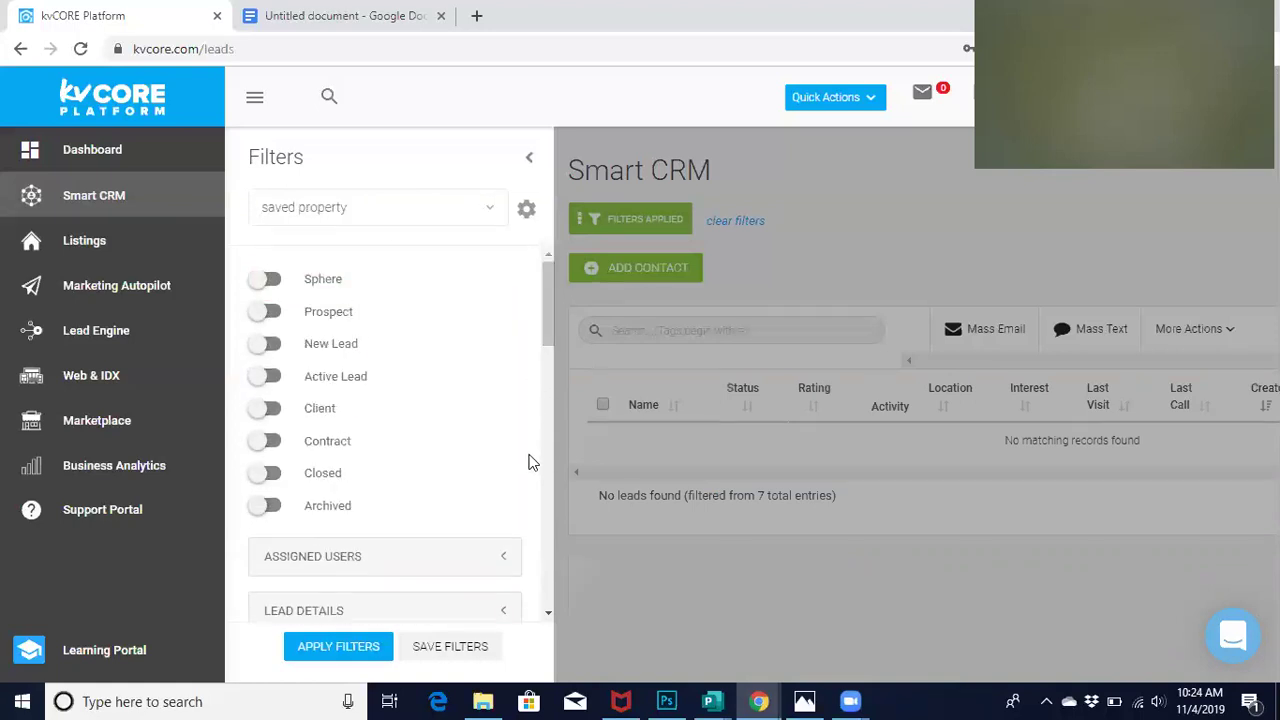